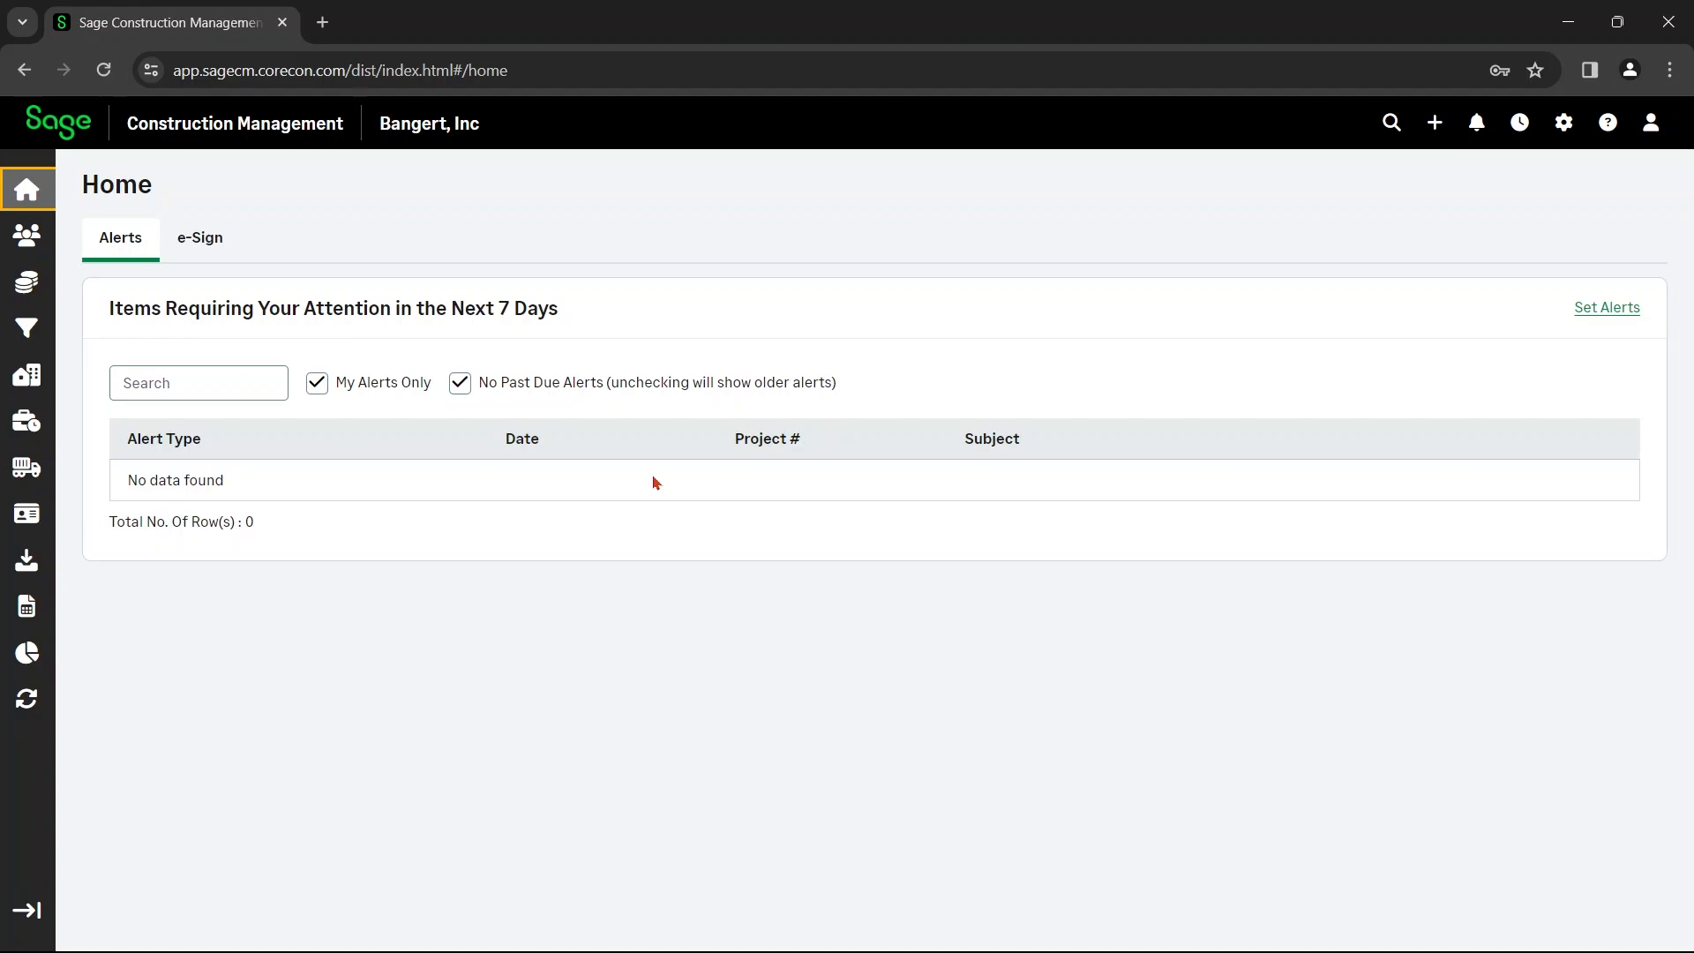
# Open project 23-005 from the project overview and go to its Project Directory
pyautogui.moveTo(35, 283)
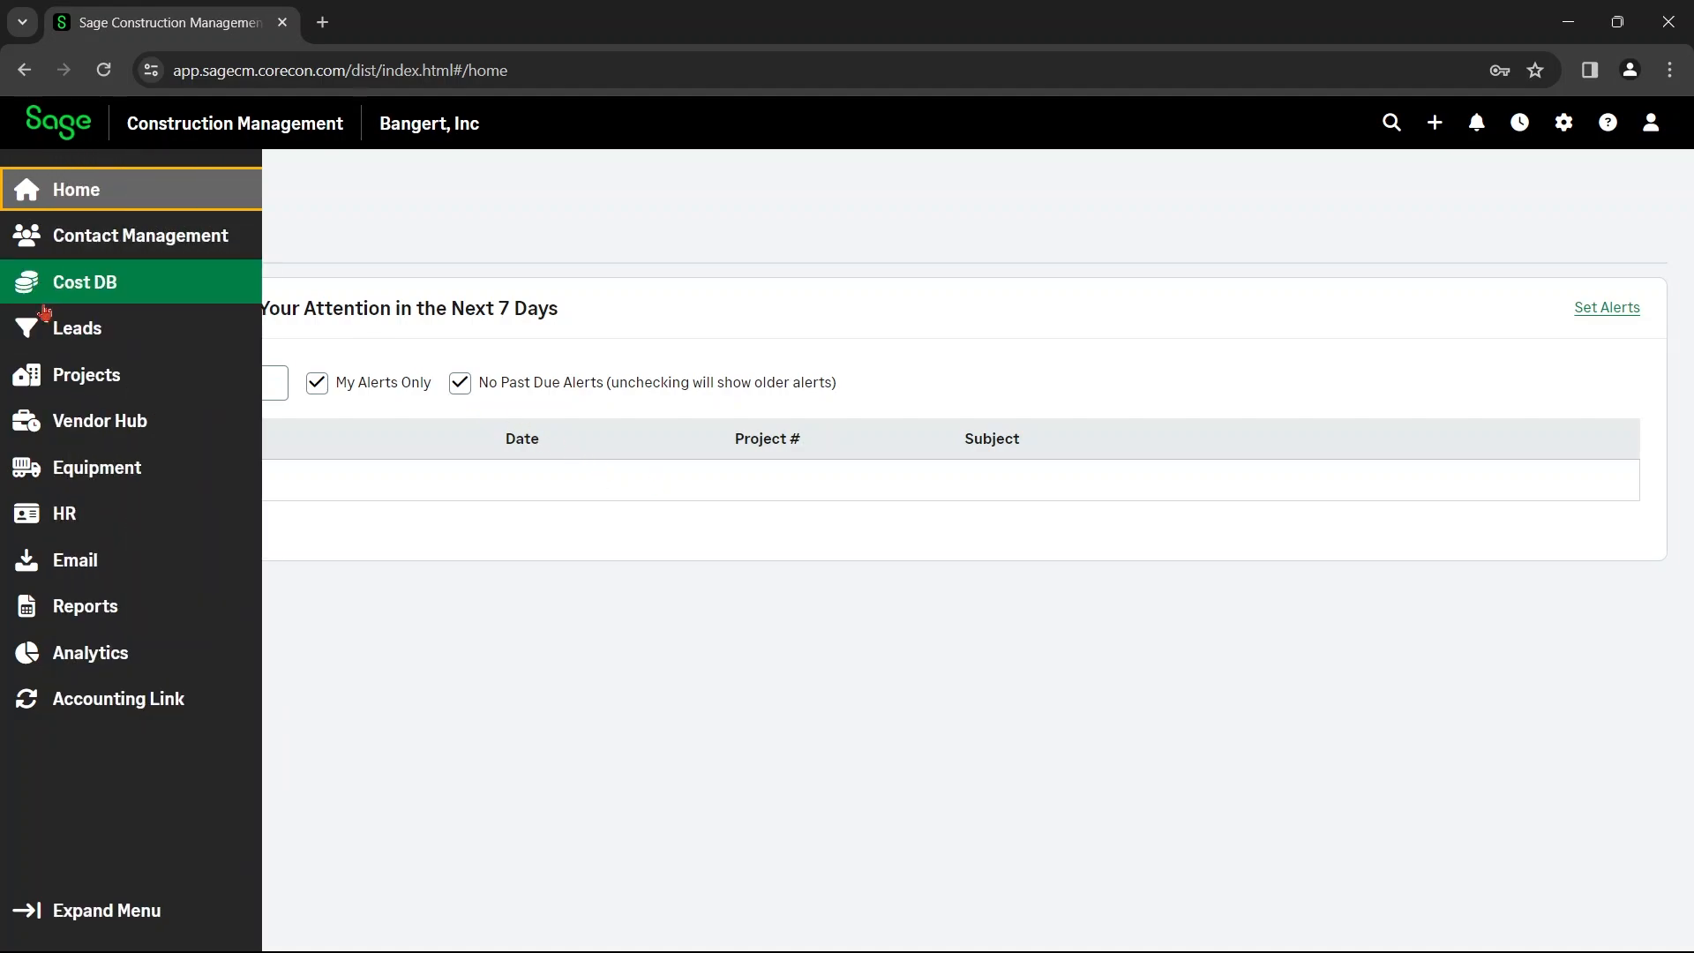
pyautogui.click(100, 374)
pyautogui.click(388, 331)
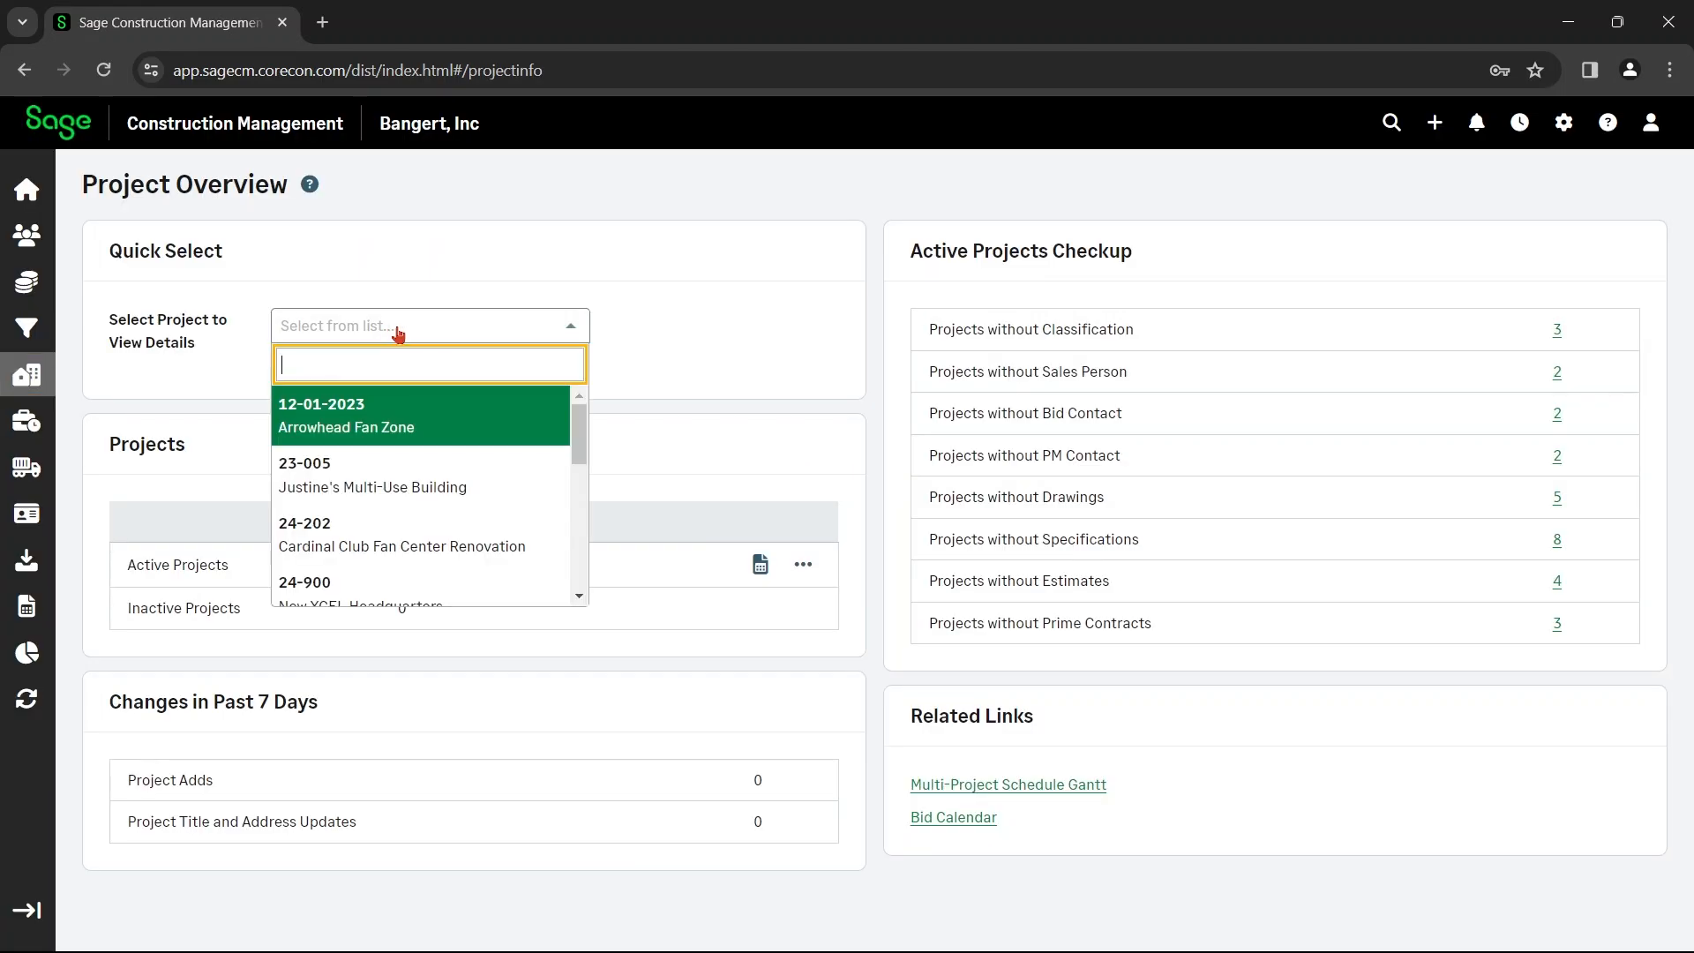
pyautogui.click(389, 485)
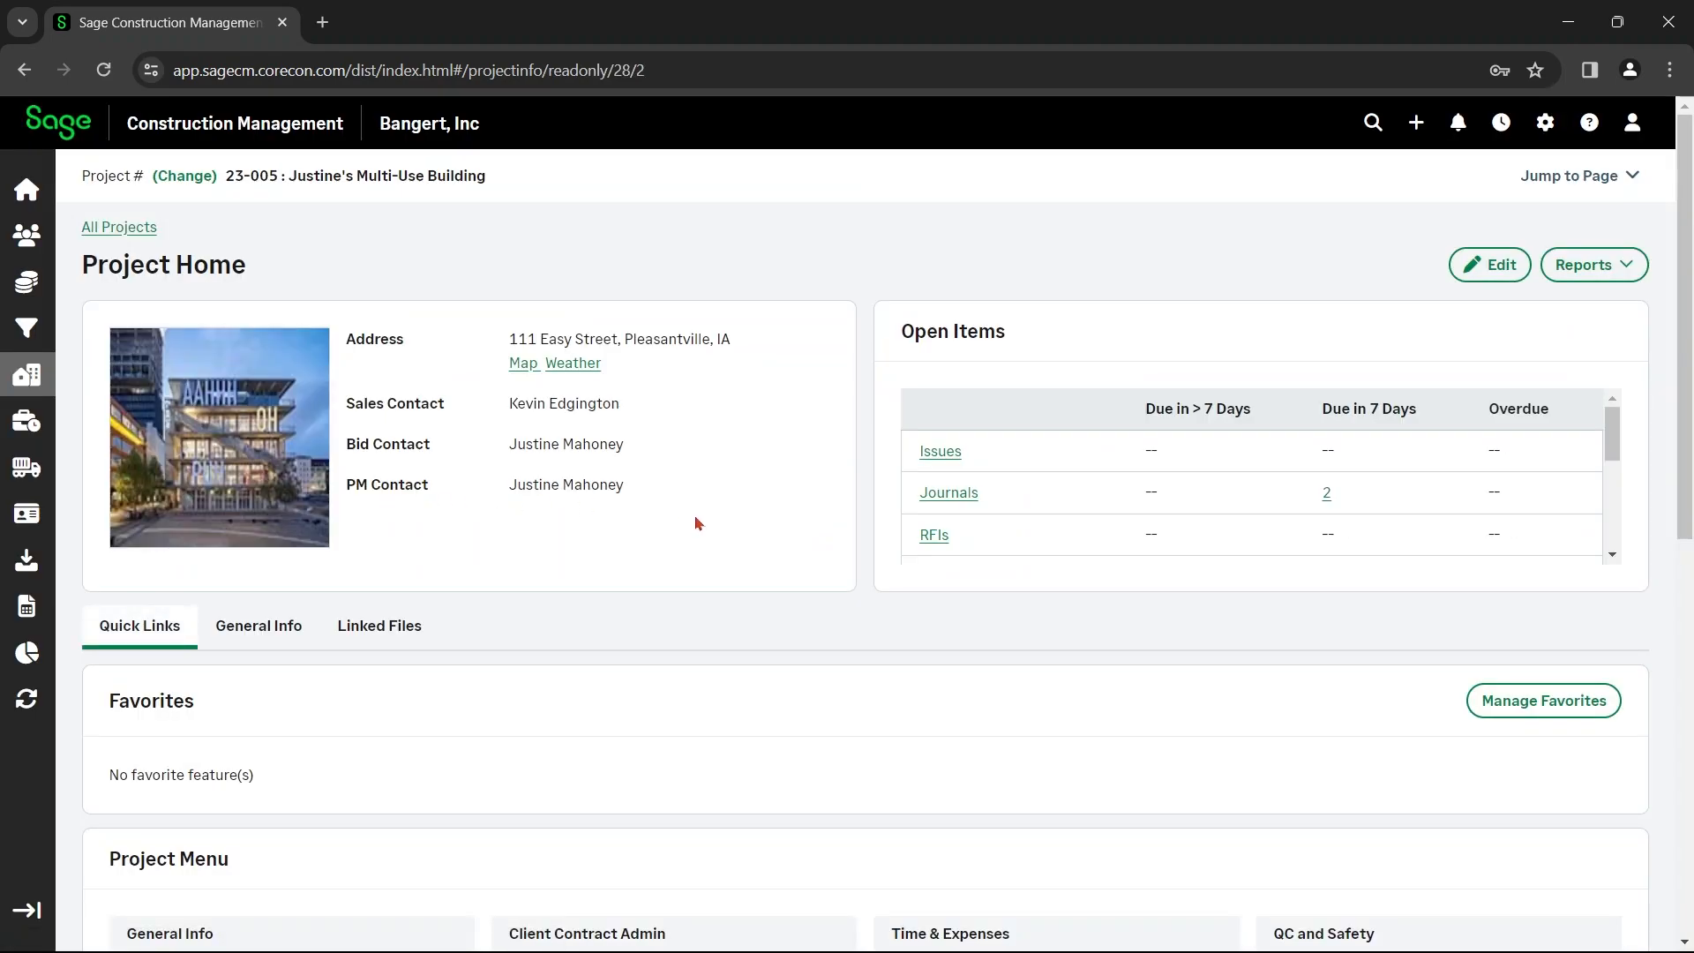
pyautogui.scroll(-5, 693, 516)
pyautogui.scroll(-1, 701, 505)
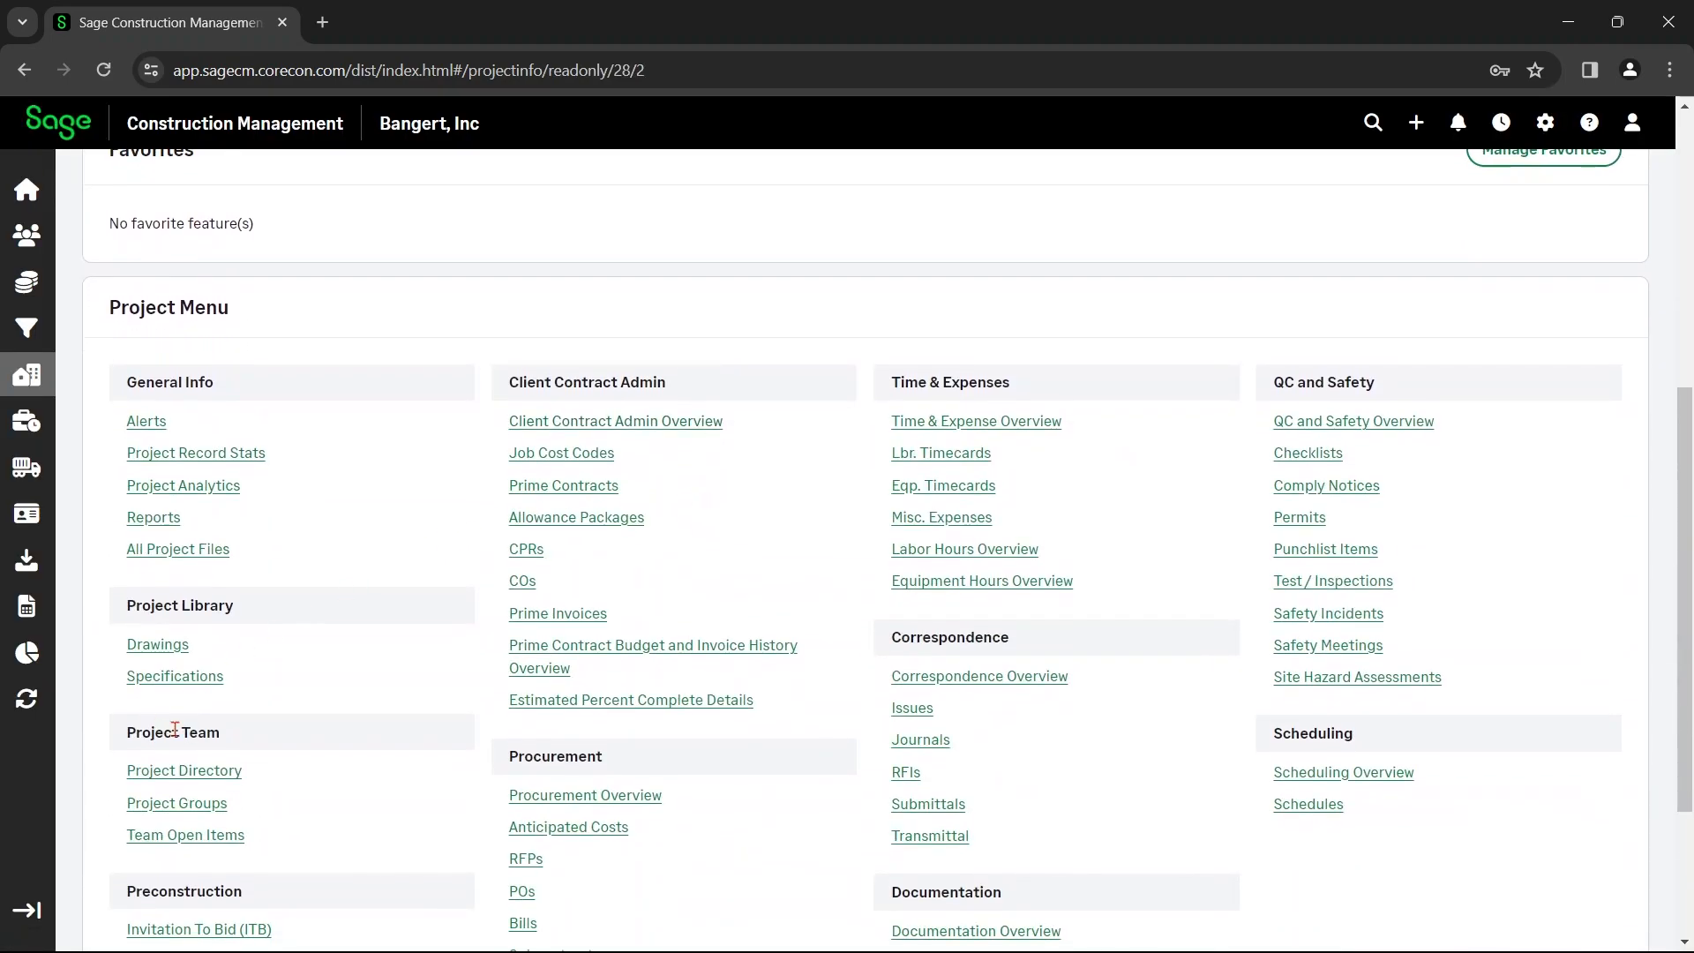
pyautogui.scroll(-1, 254, 737)
pyautogui.click(170, 660)
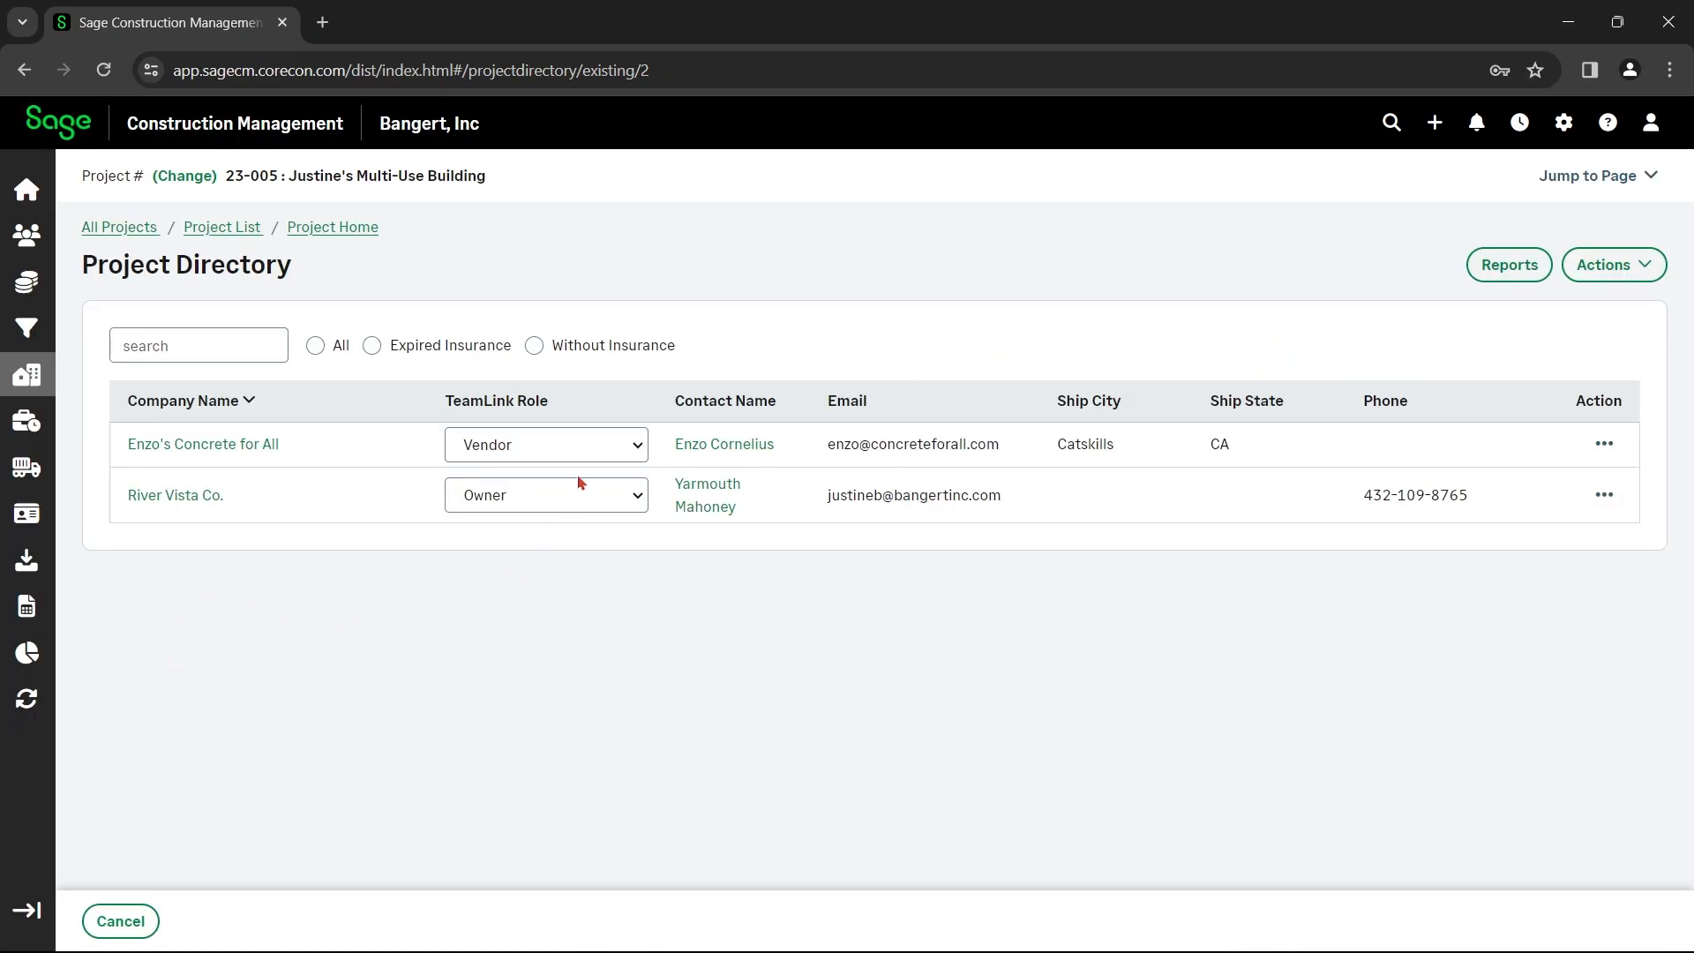
# Review the project directory's company search and the available actions for adding companies
pyautogui.click(267, 355)
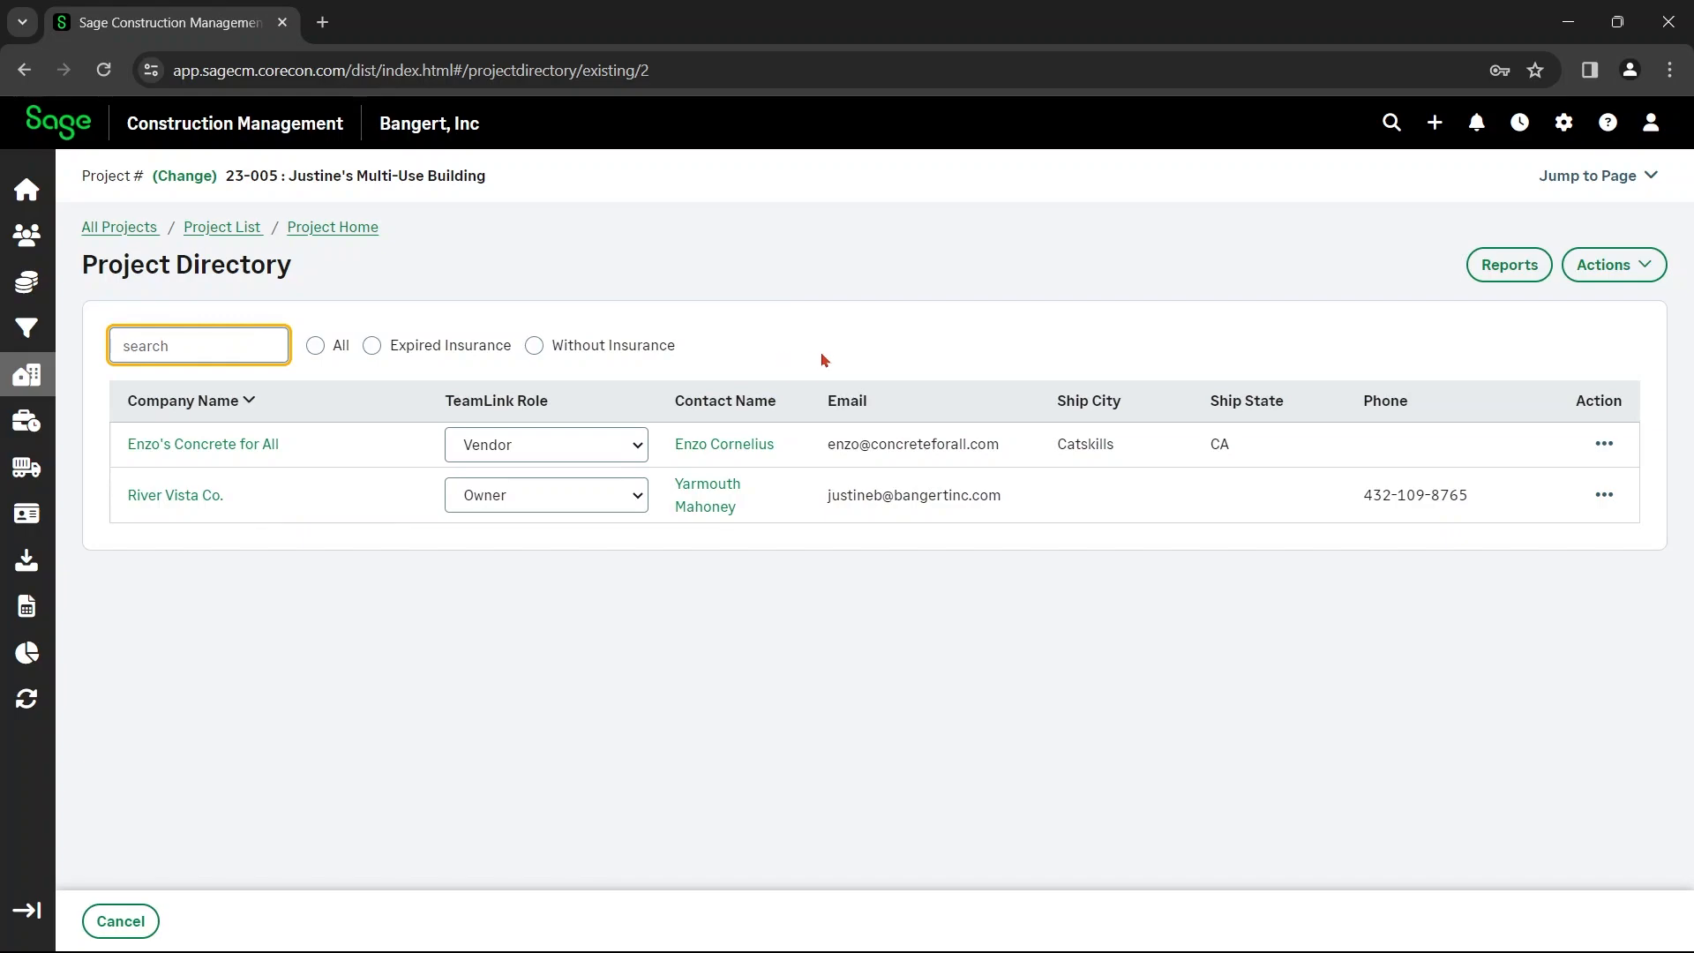
pyautogui.click(1599, 265)
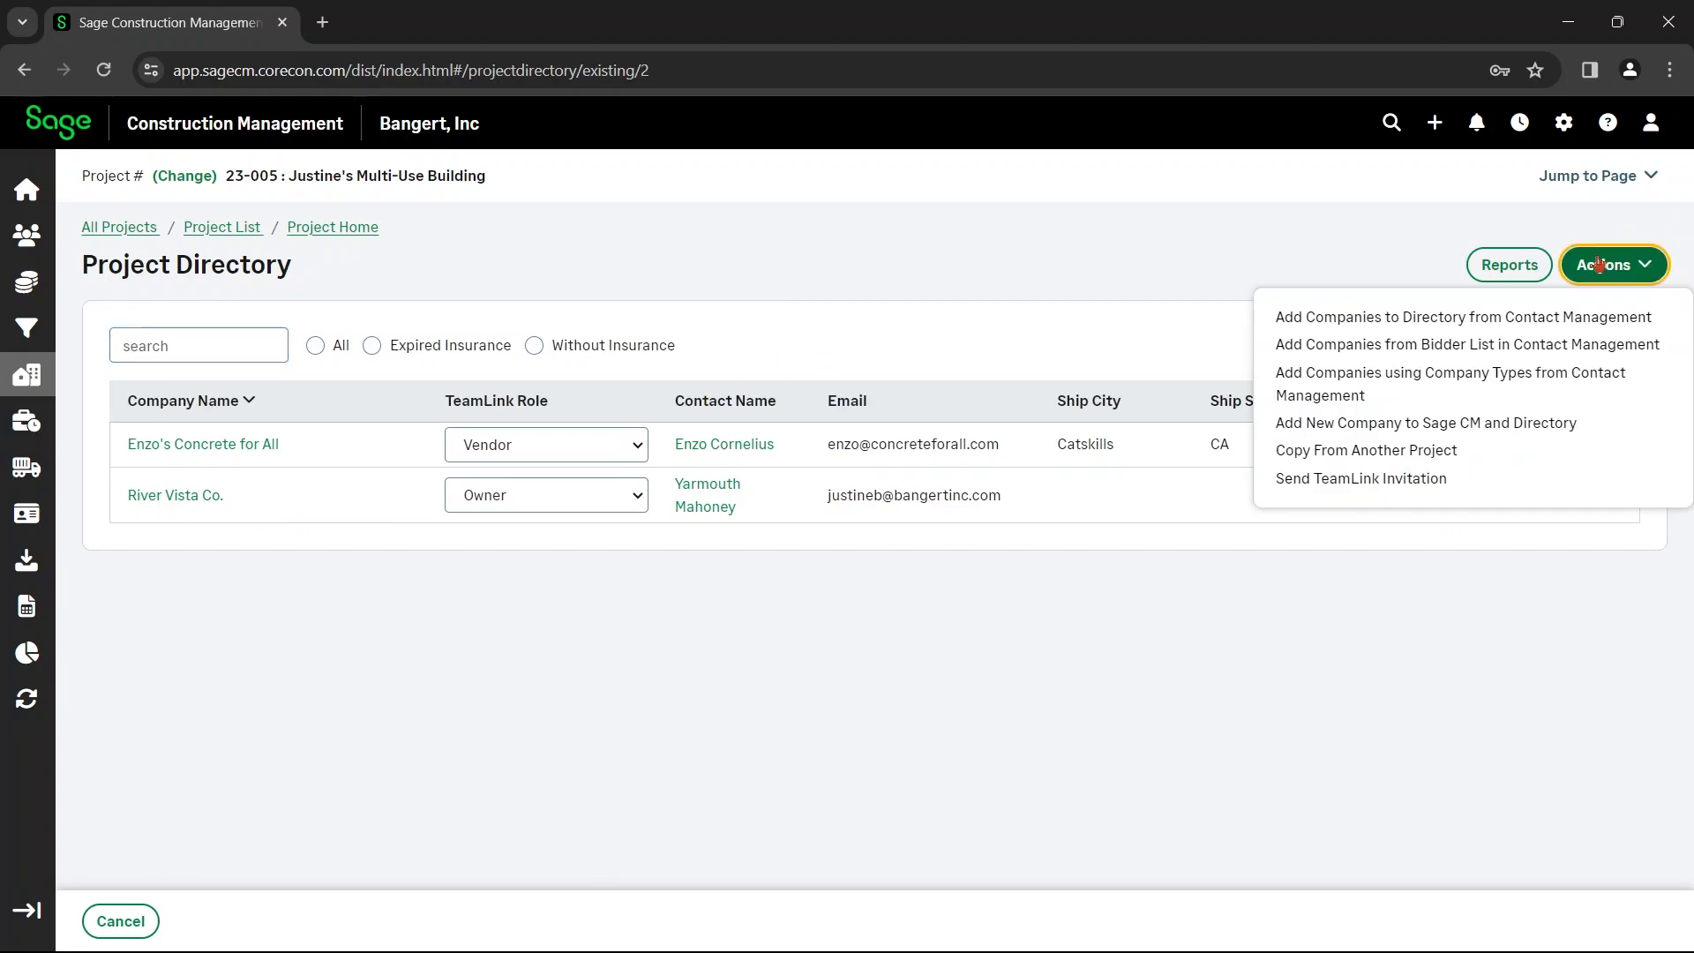
pyautogui.click(857, 288)
pyautogui.moveTo(49, 209)
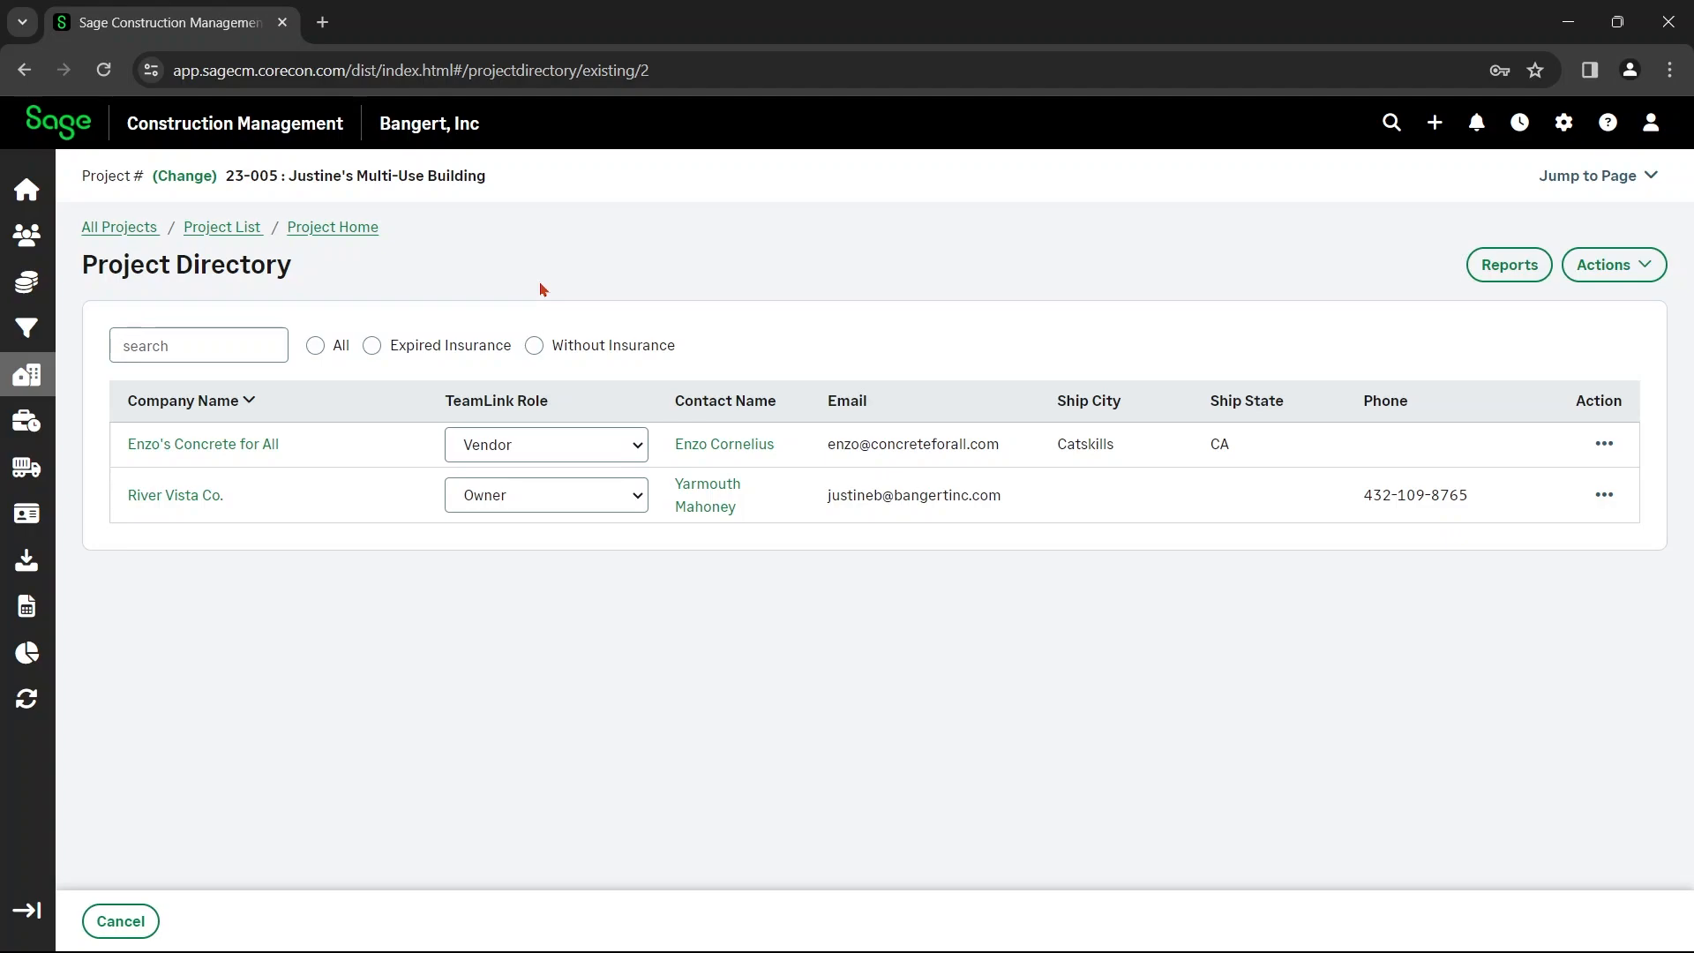
# Review the Documentation feature settings down to the work order types, and return to the application
pyautogui.click(1563, 123)
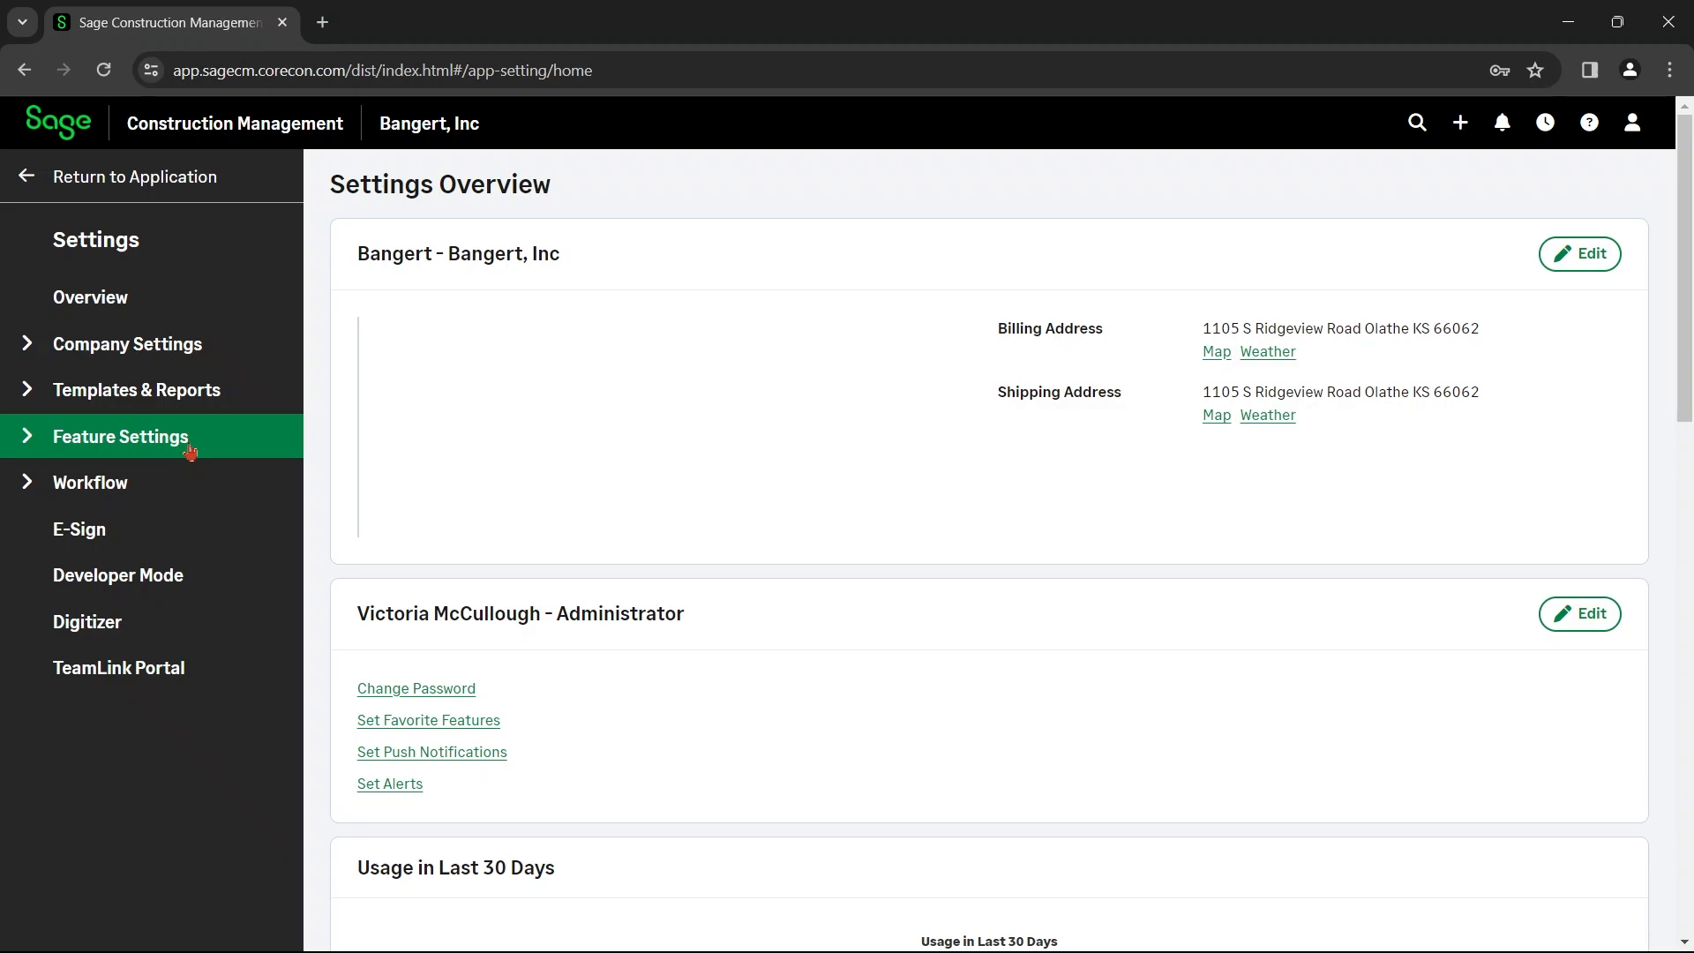
pyautogui.click(191, 451)
pyautogui.scroll(-1, 133, 670)
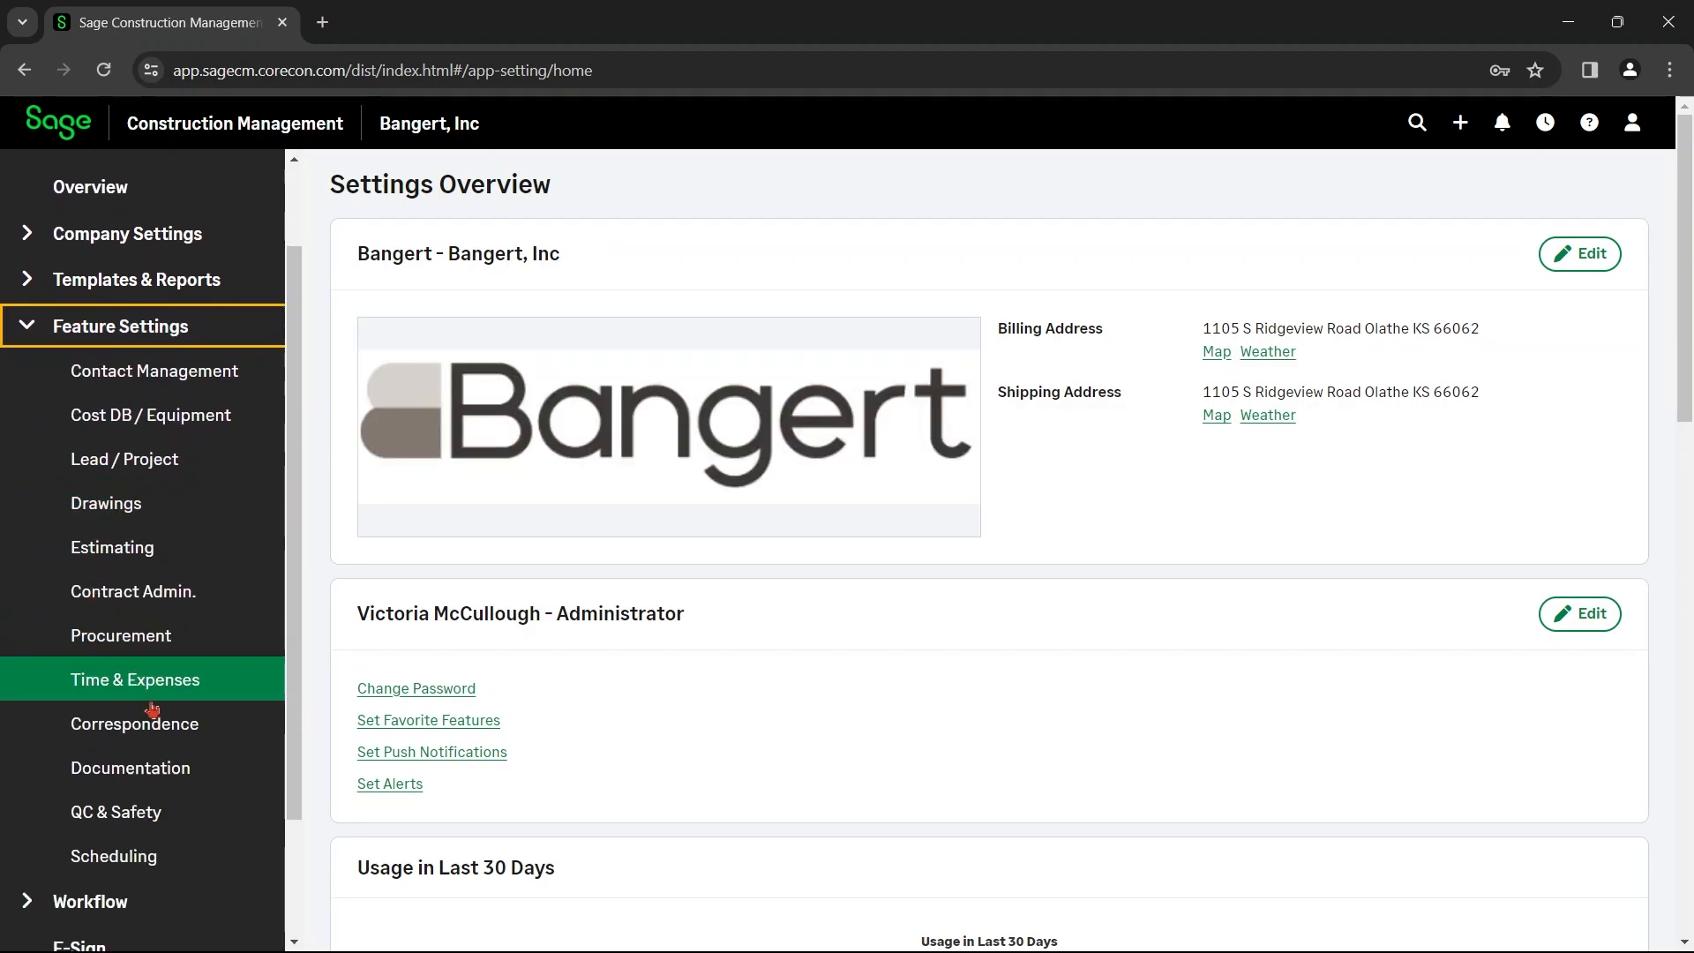
pyautogui.click(141, 769)
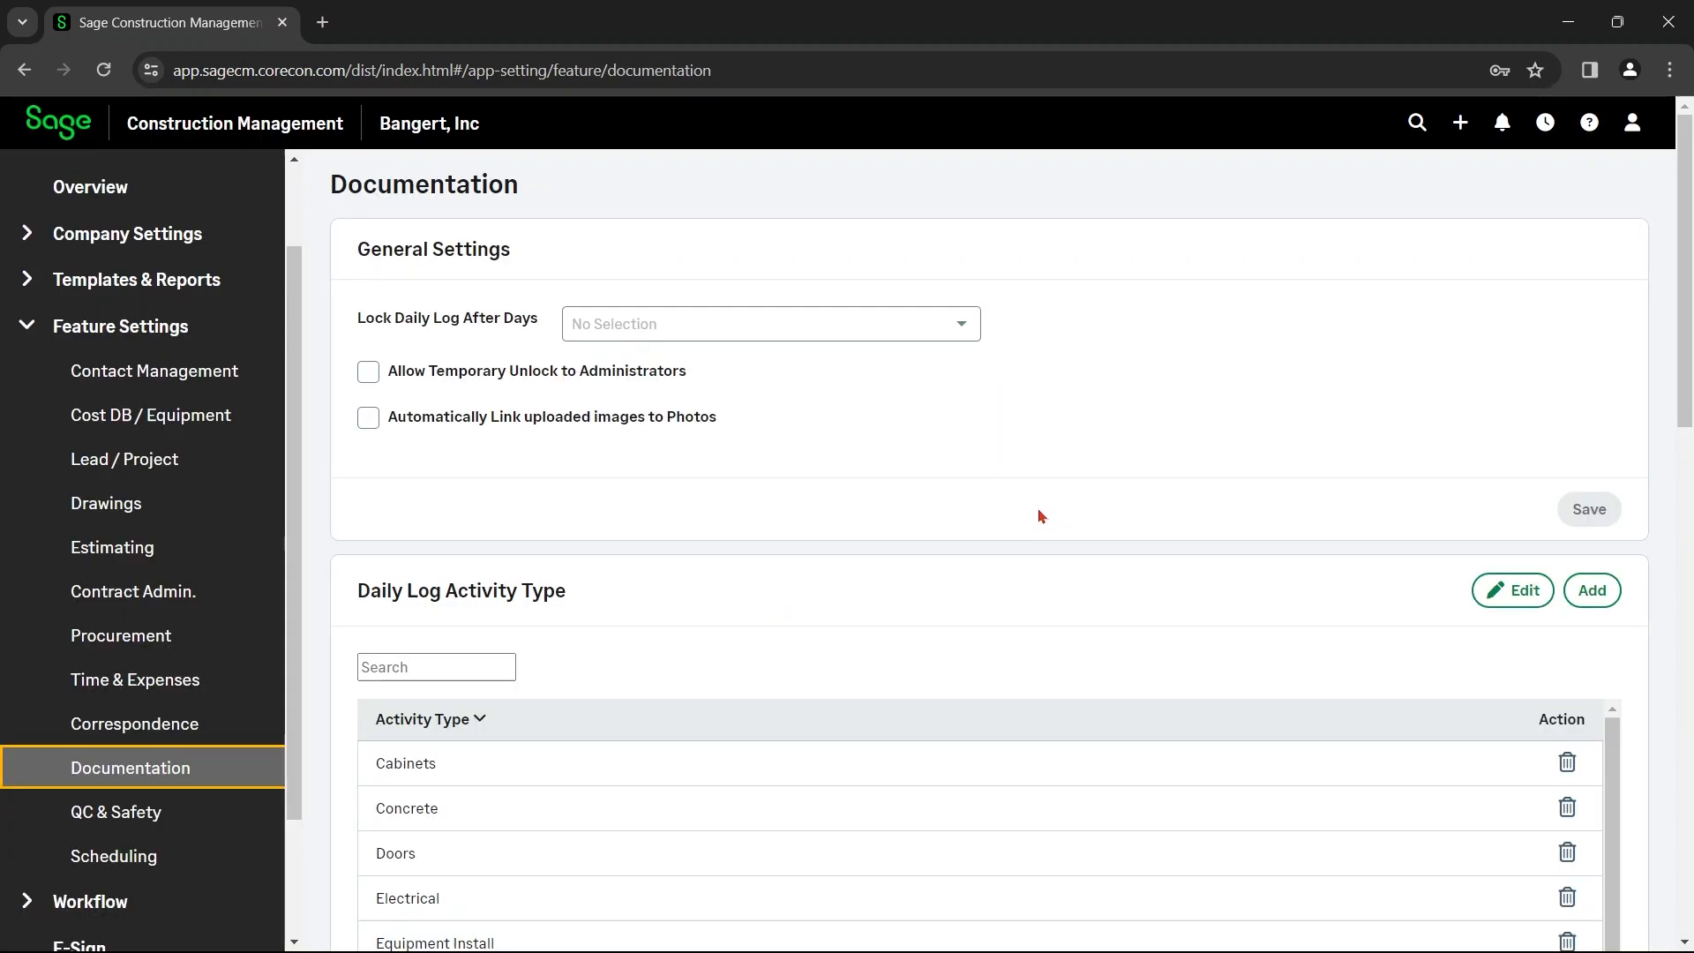
pyautogui.scroll(-6, 956, 487)
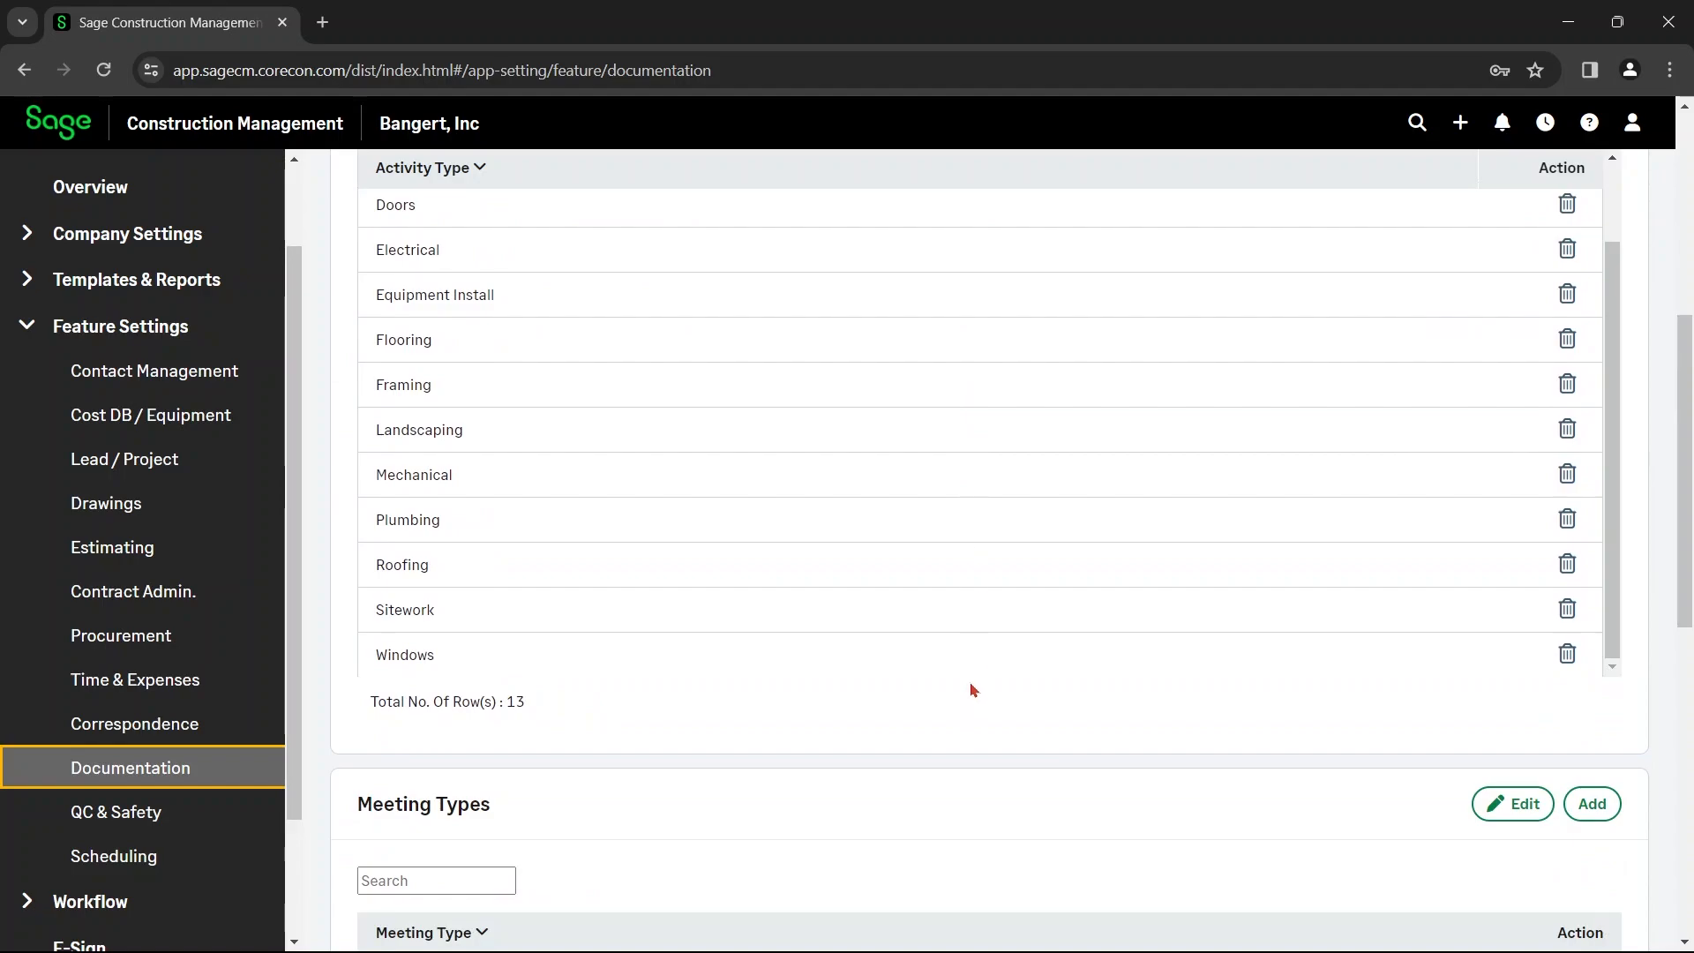
pyautogui.scroll(-8, 975, 686)
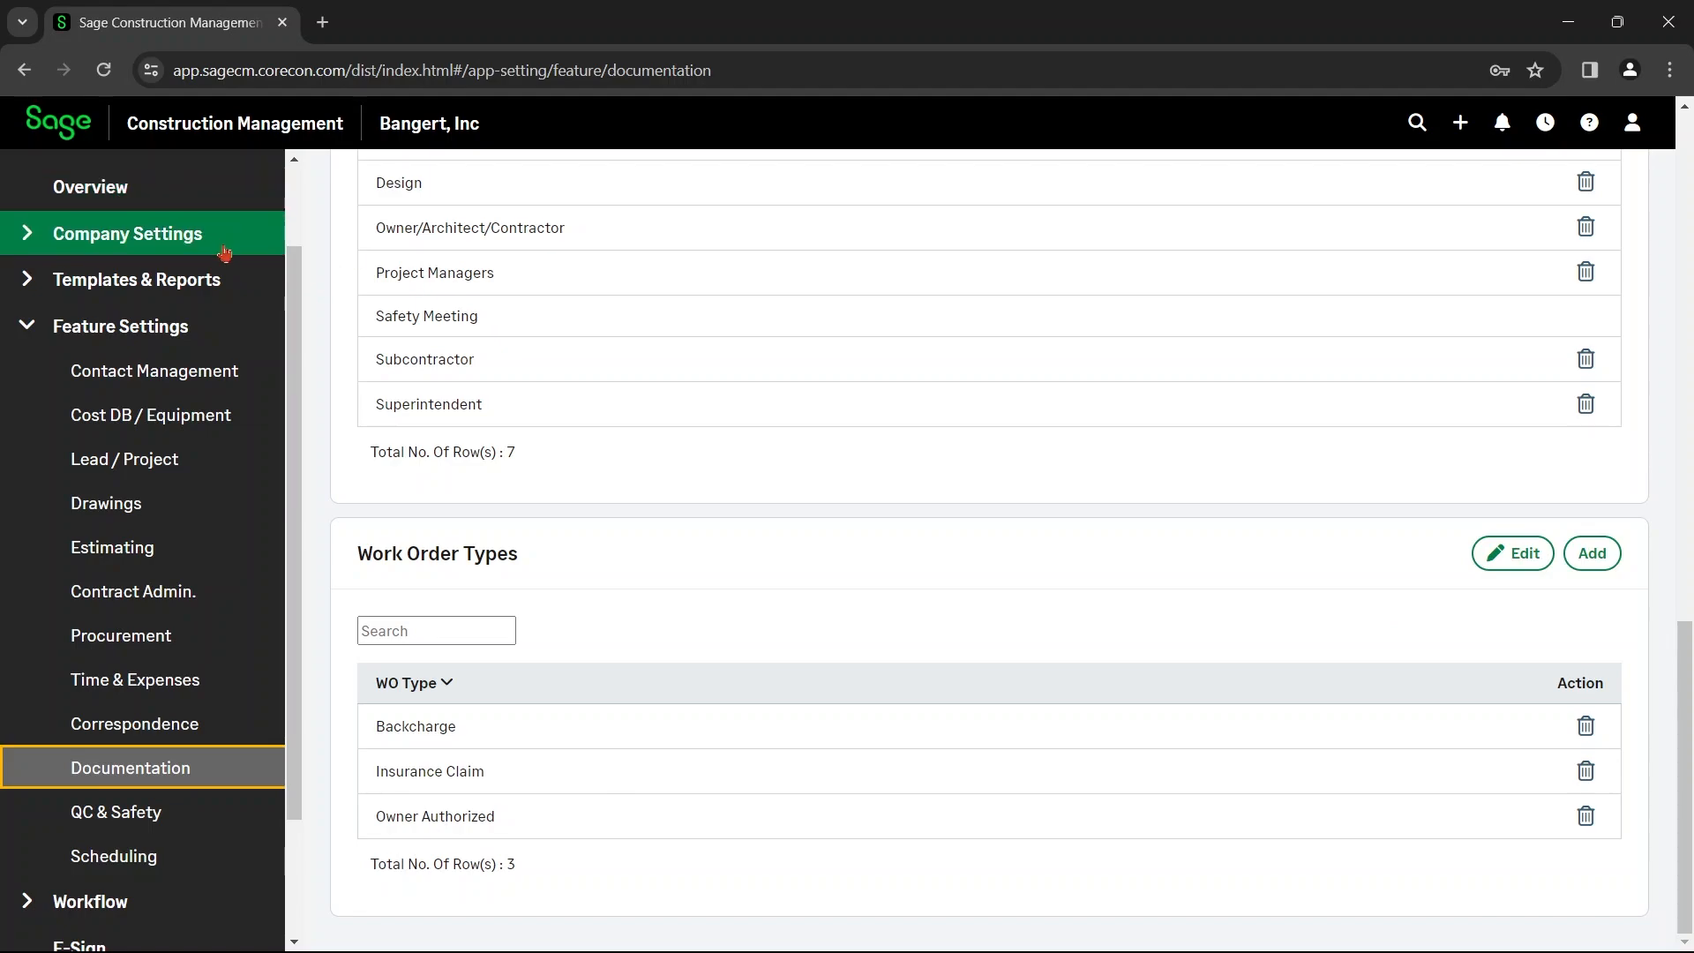
pyautogui.scroll(2, 224, 258)
pyautogui.click(217, 177)
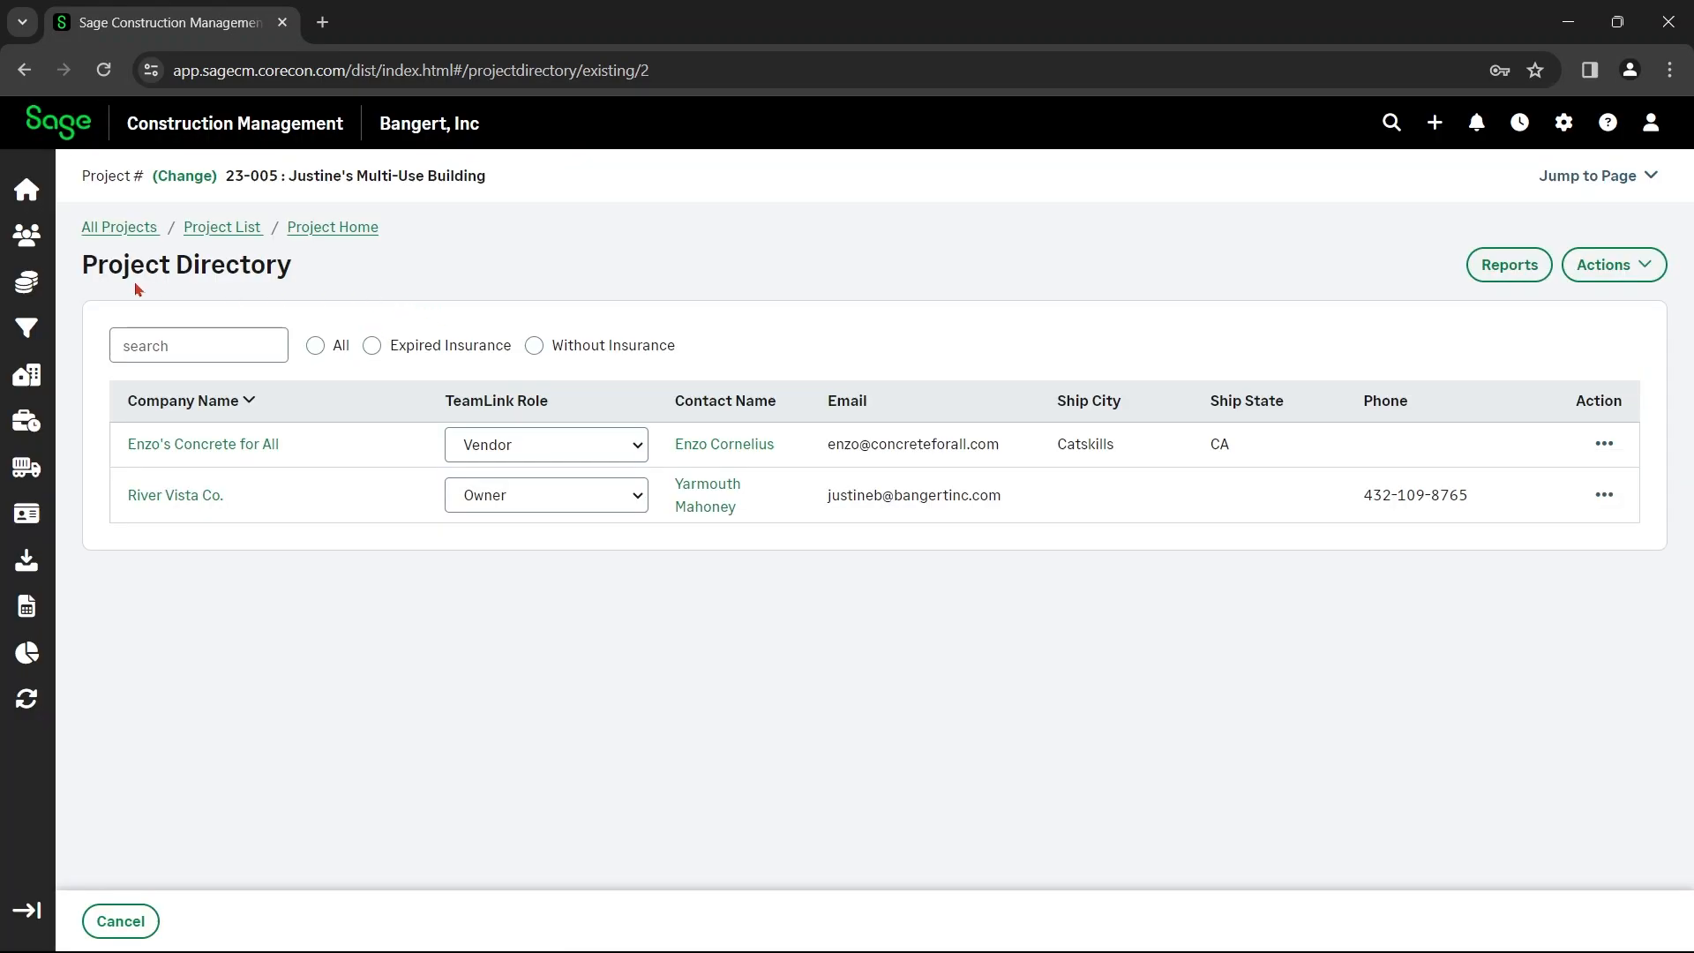
# Open project 23-005 again and go to its Work Orders list under Documentation
pyautogui.click(93, 378)
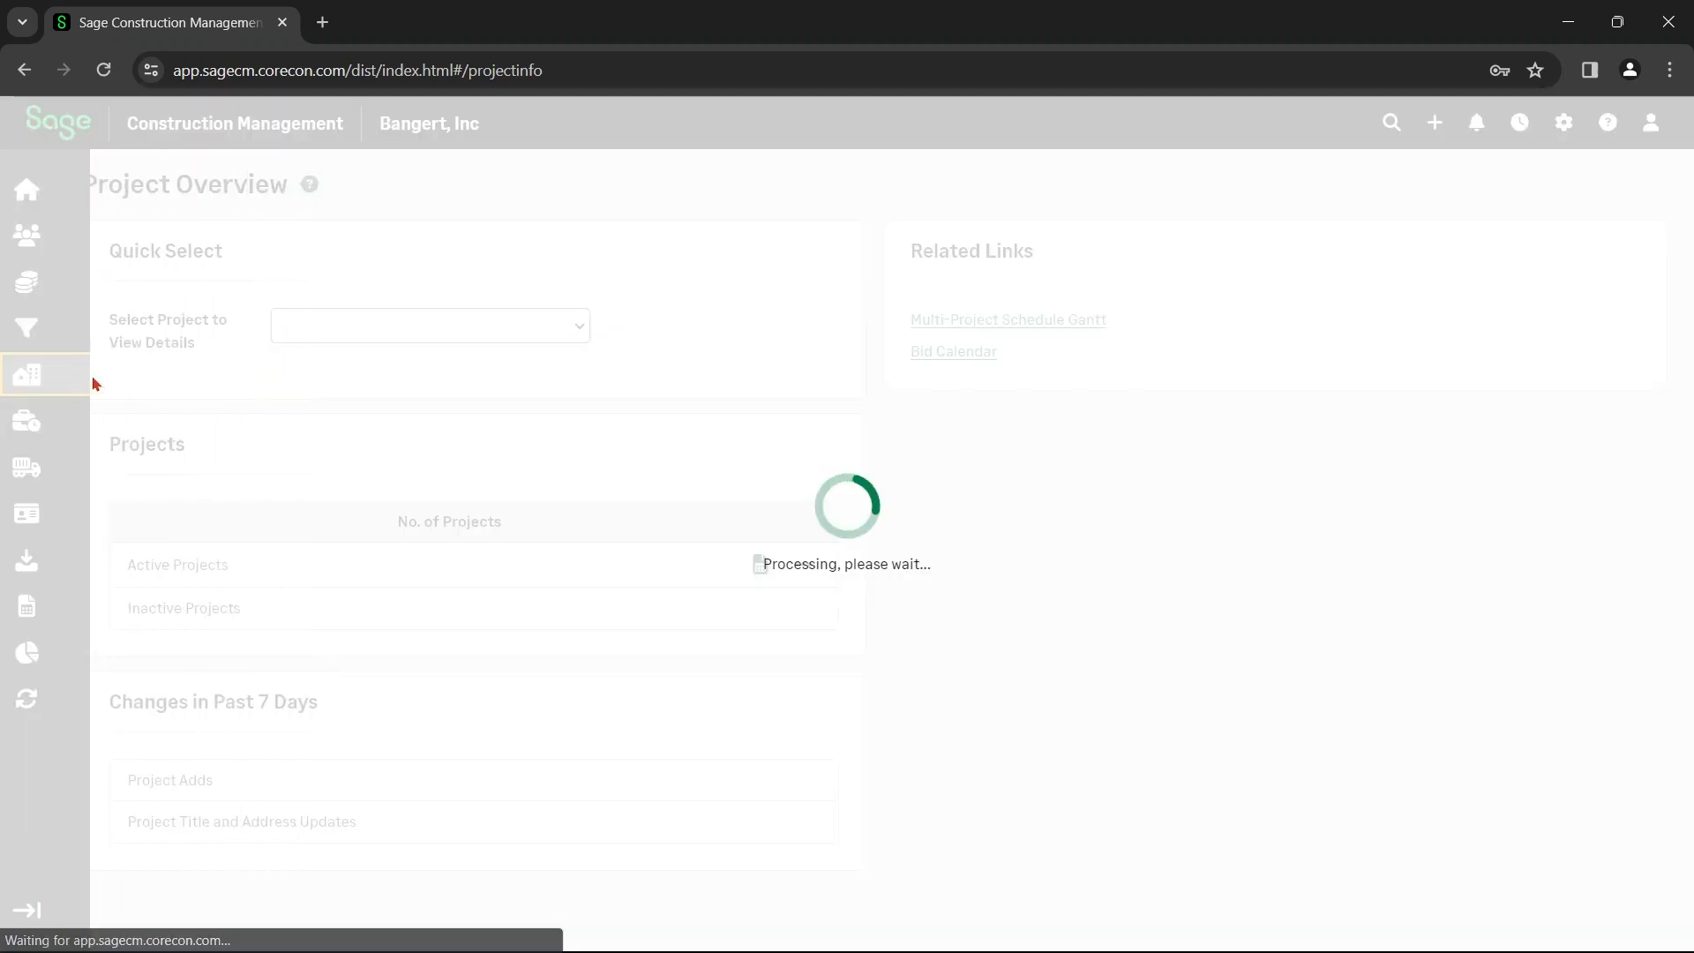
pyautogui.click(333, 326)
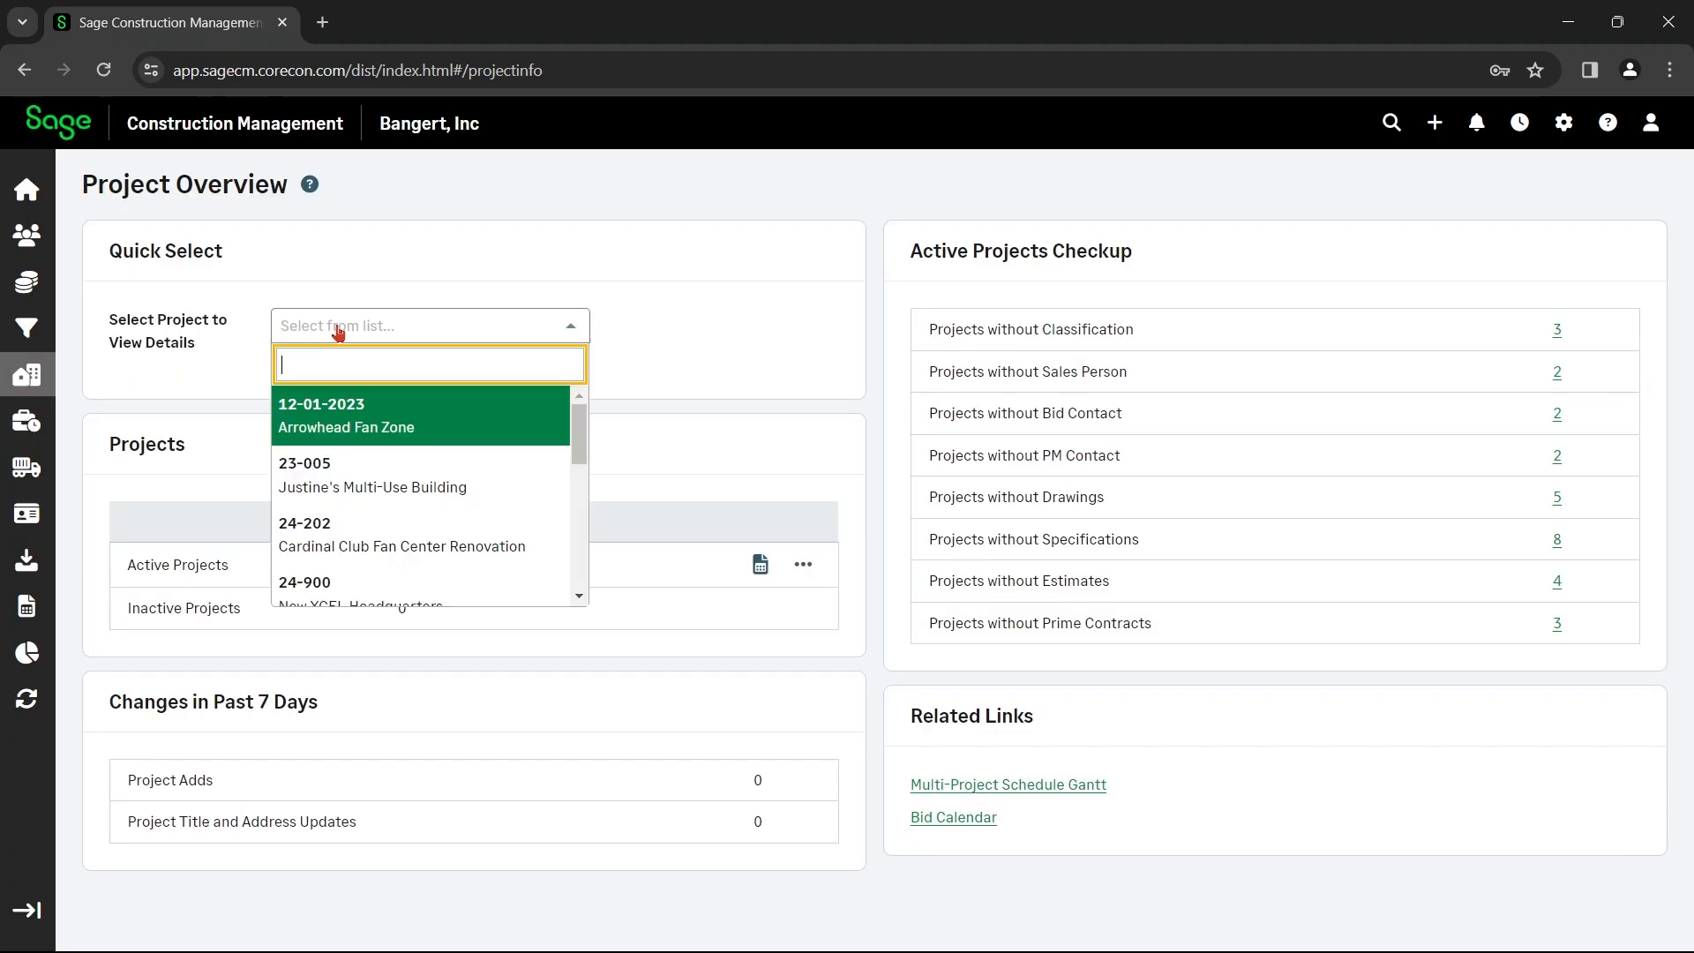
pyautogui.click(384, 491)
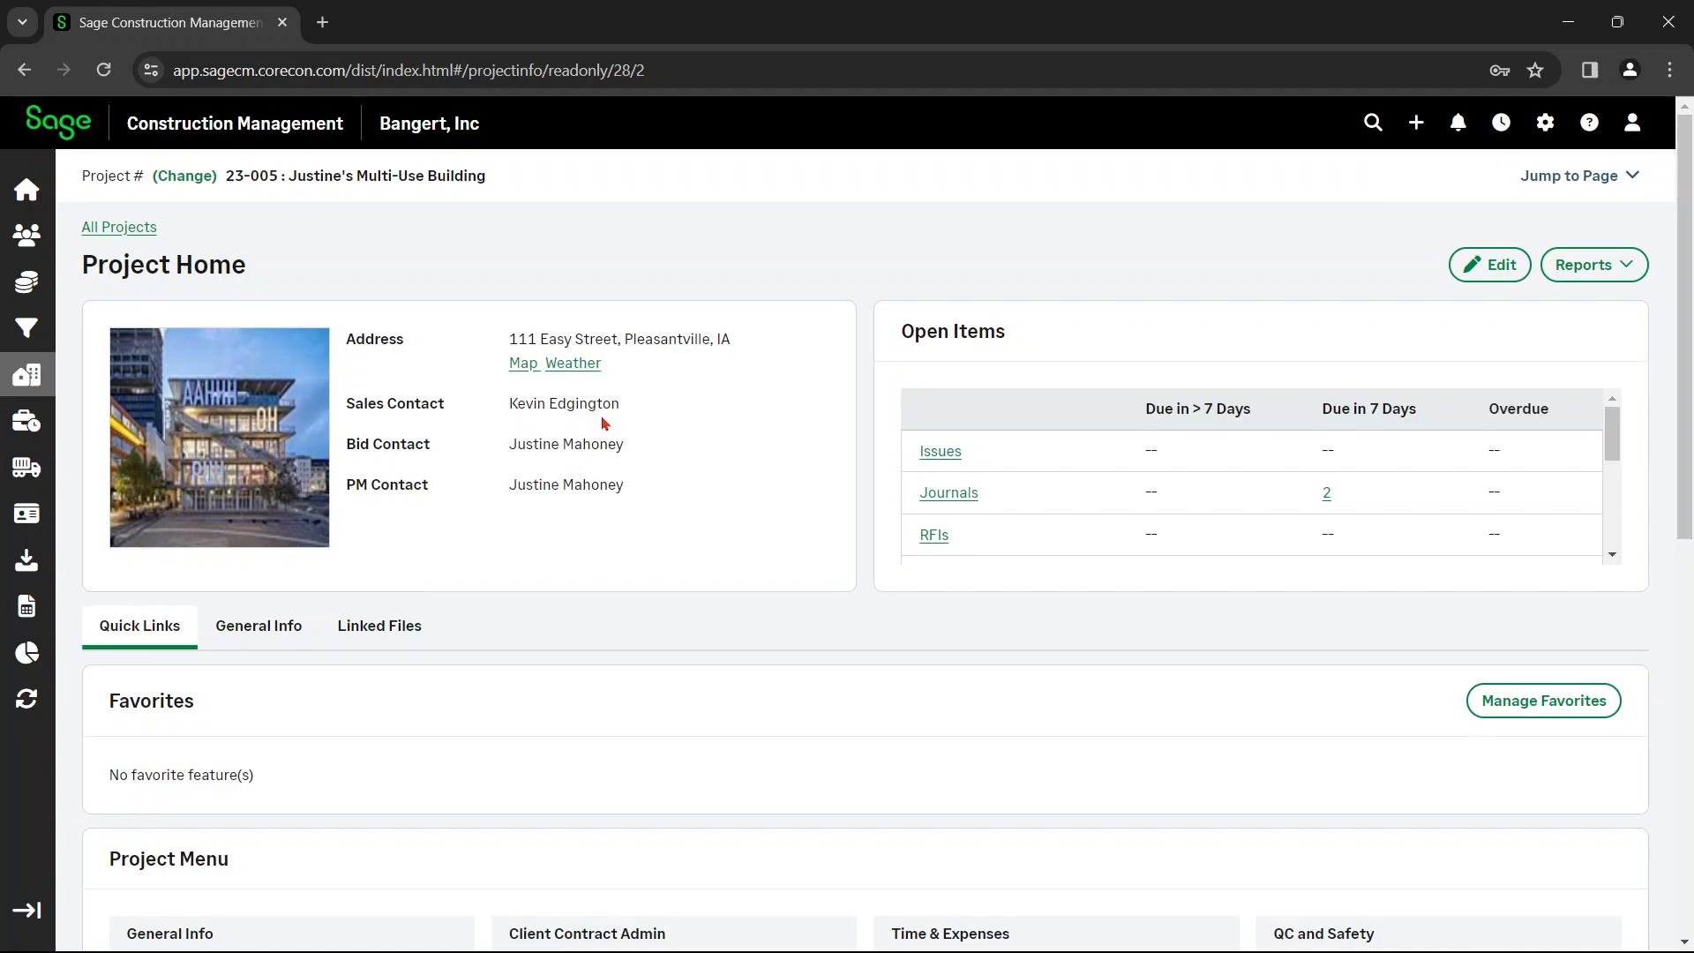
pyautogui.scroll(-6, 605, 423)
pyautogui.scroll(-3, 794, 424)
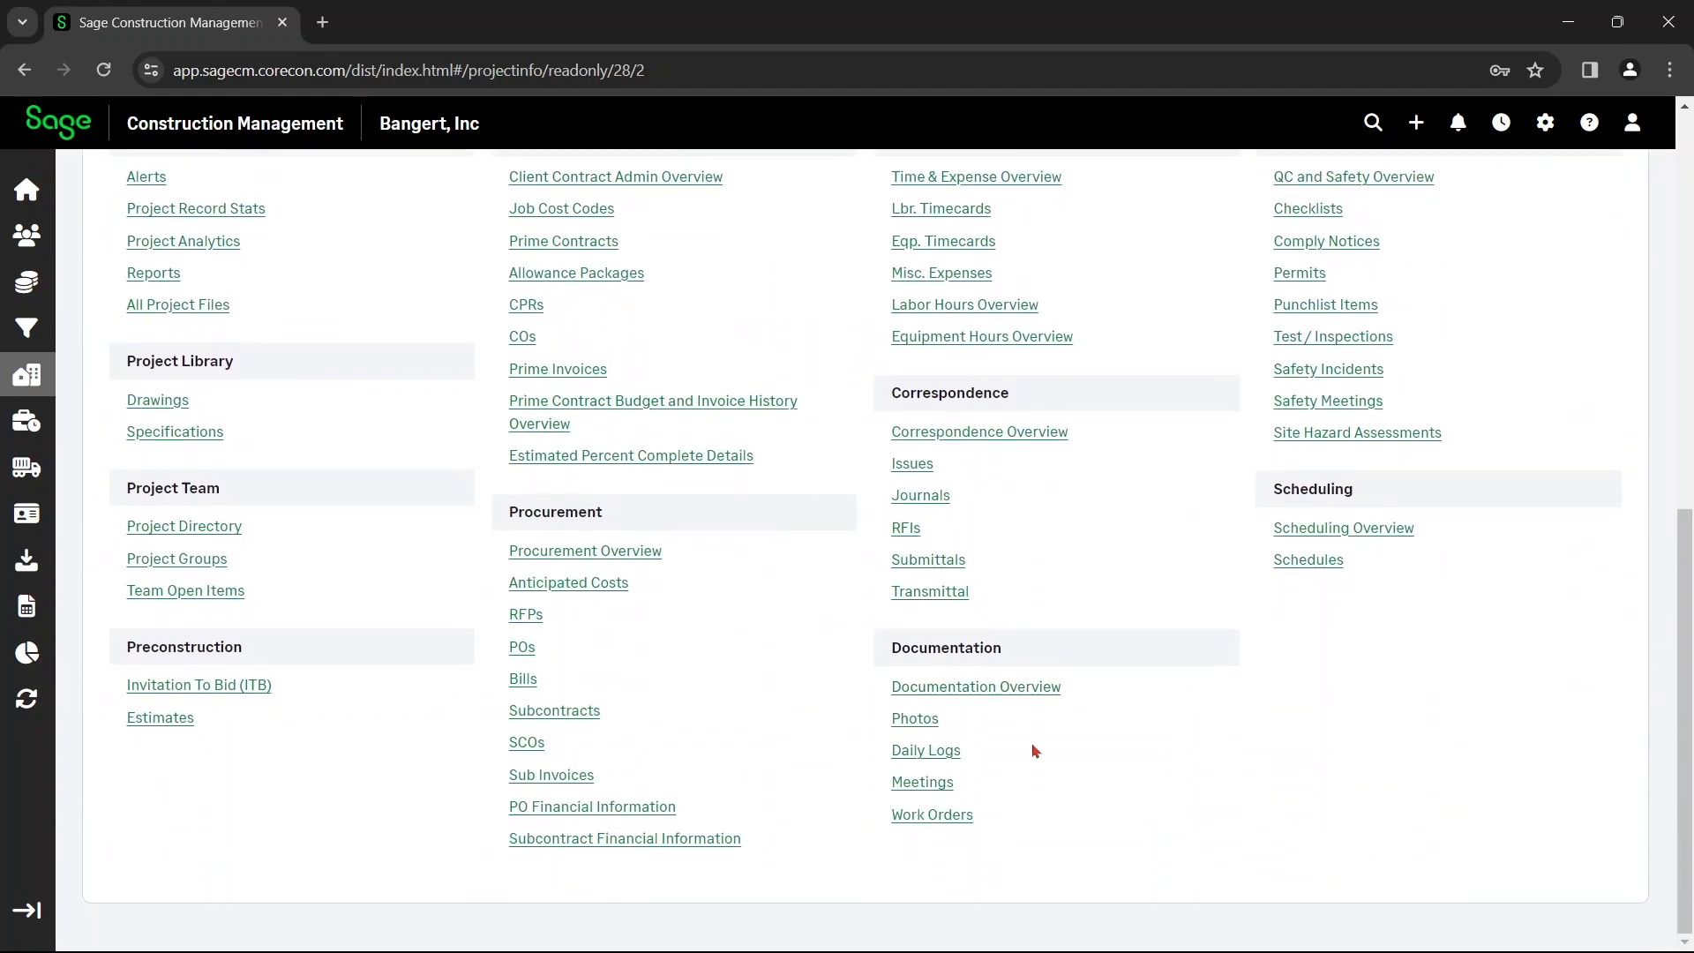
pyautogui.click(953, 814)
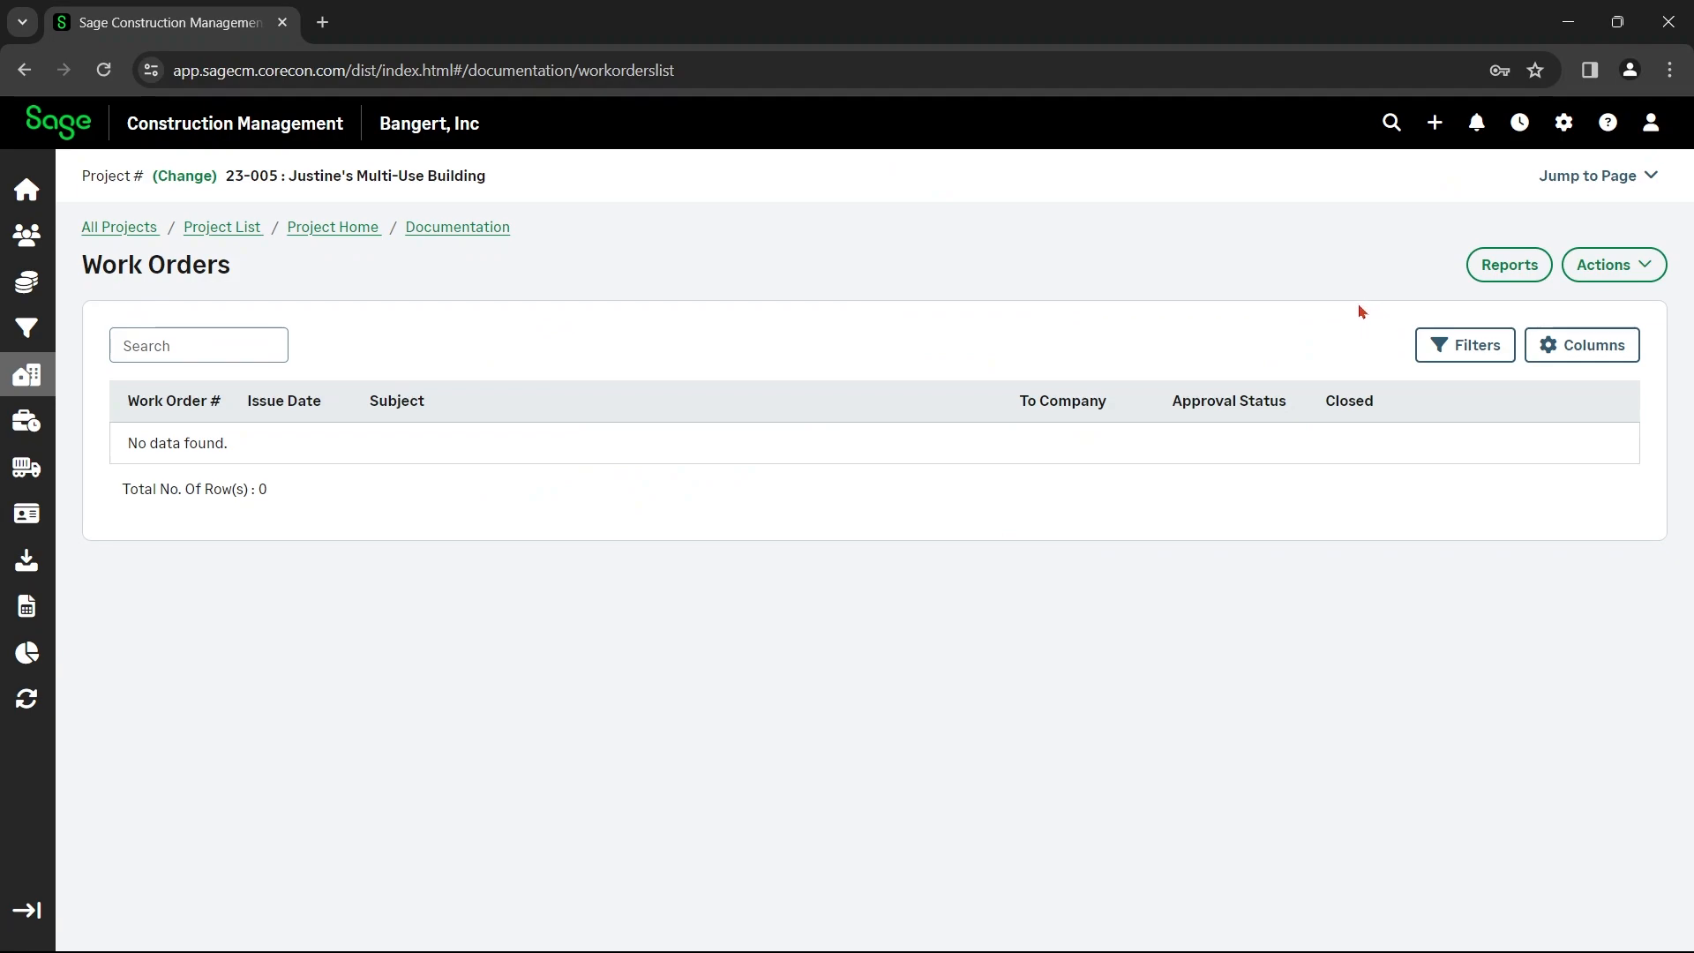
# Add a work order manually with the subject "Example" and the type Owner Authorized
pyautogui.click(1639, 273)
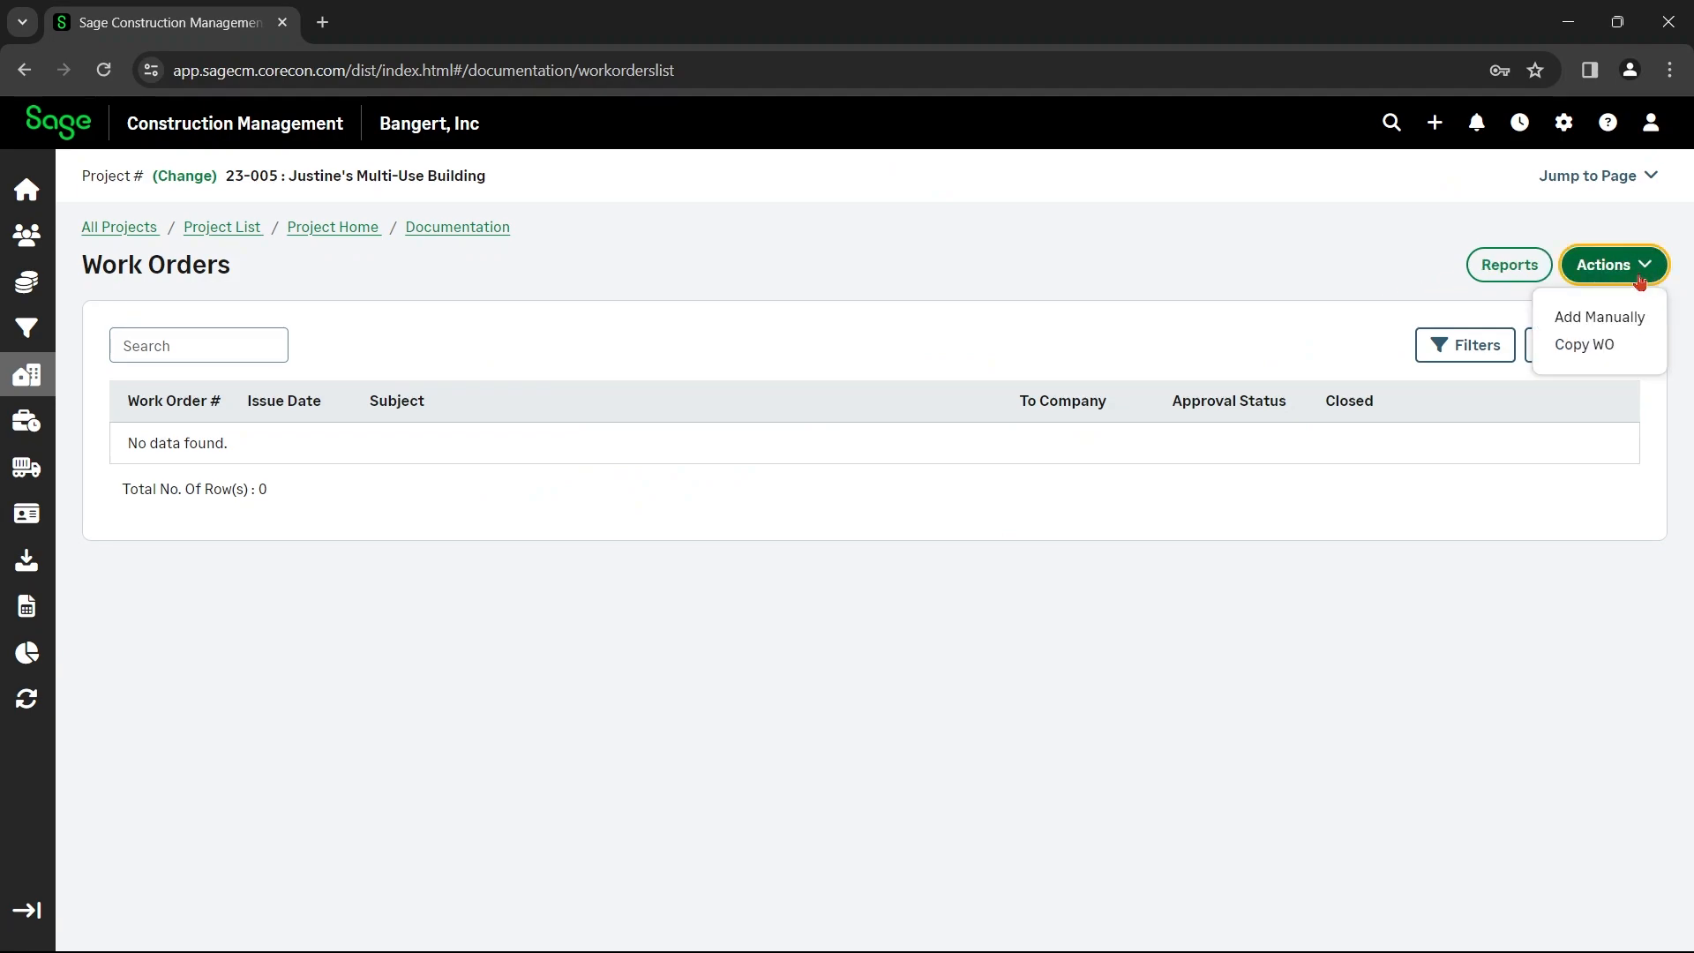
pyautogui.click(1612, 326)
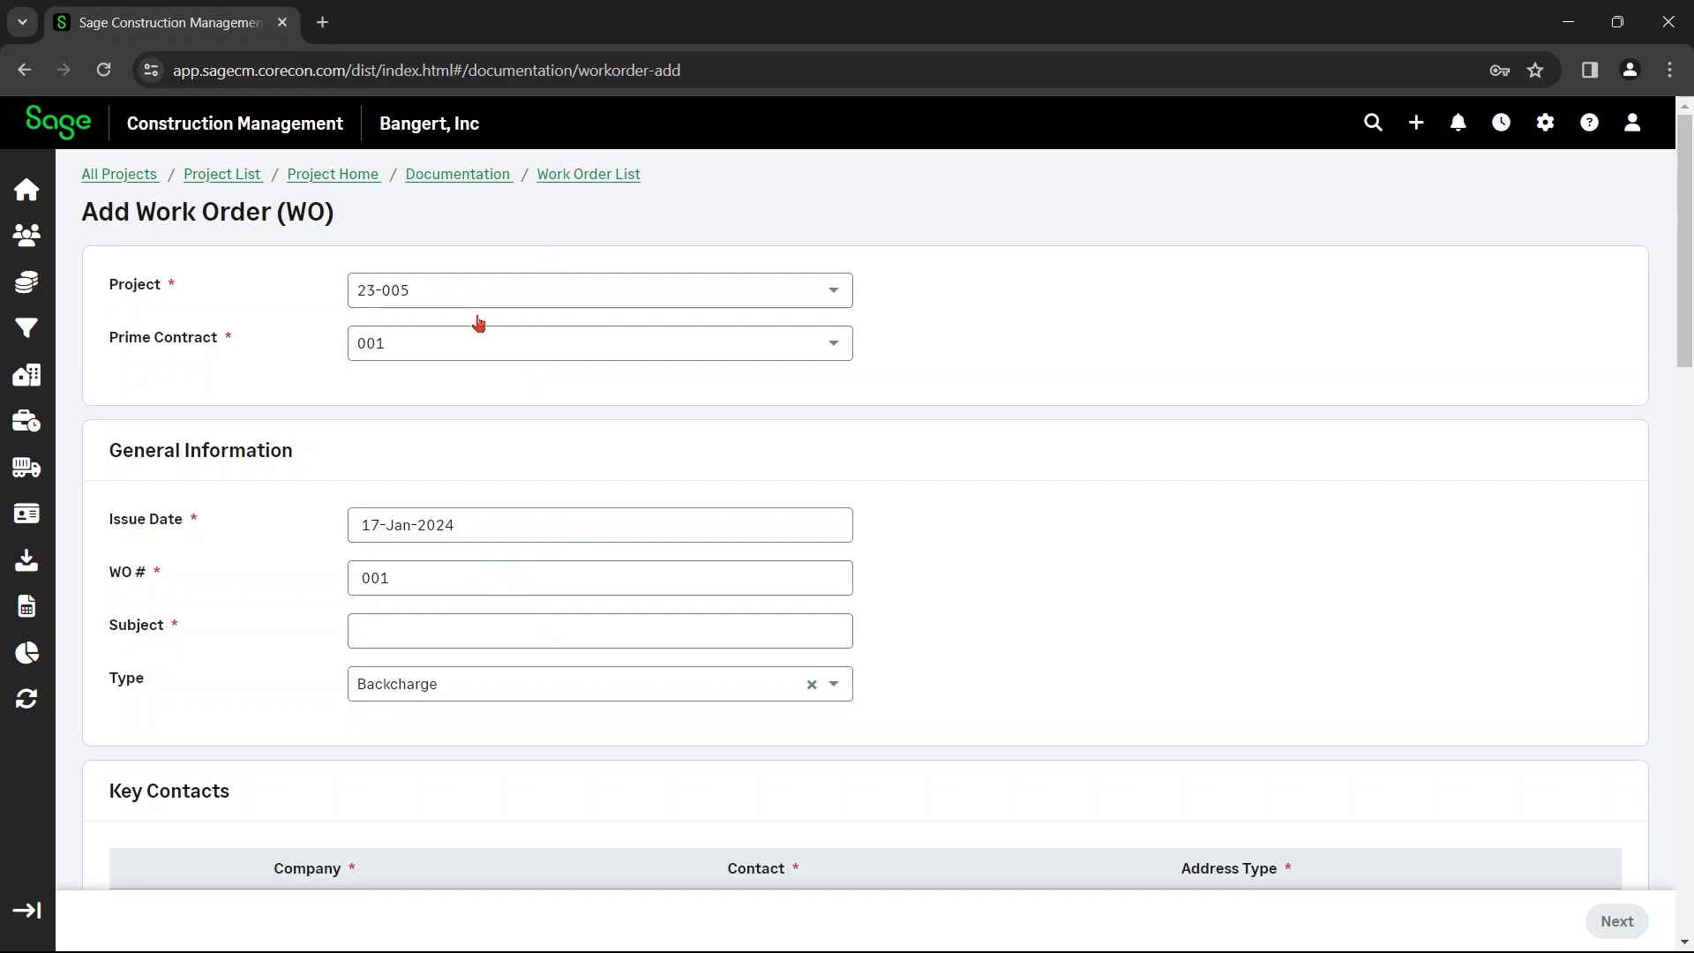
pyautogui.click(495, 627)
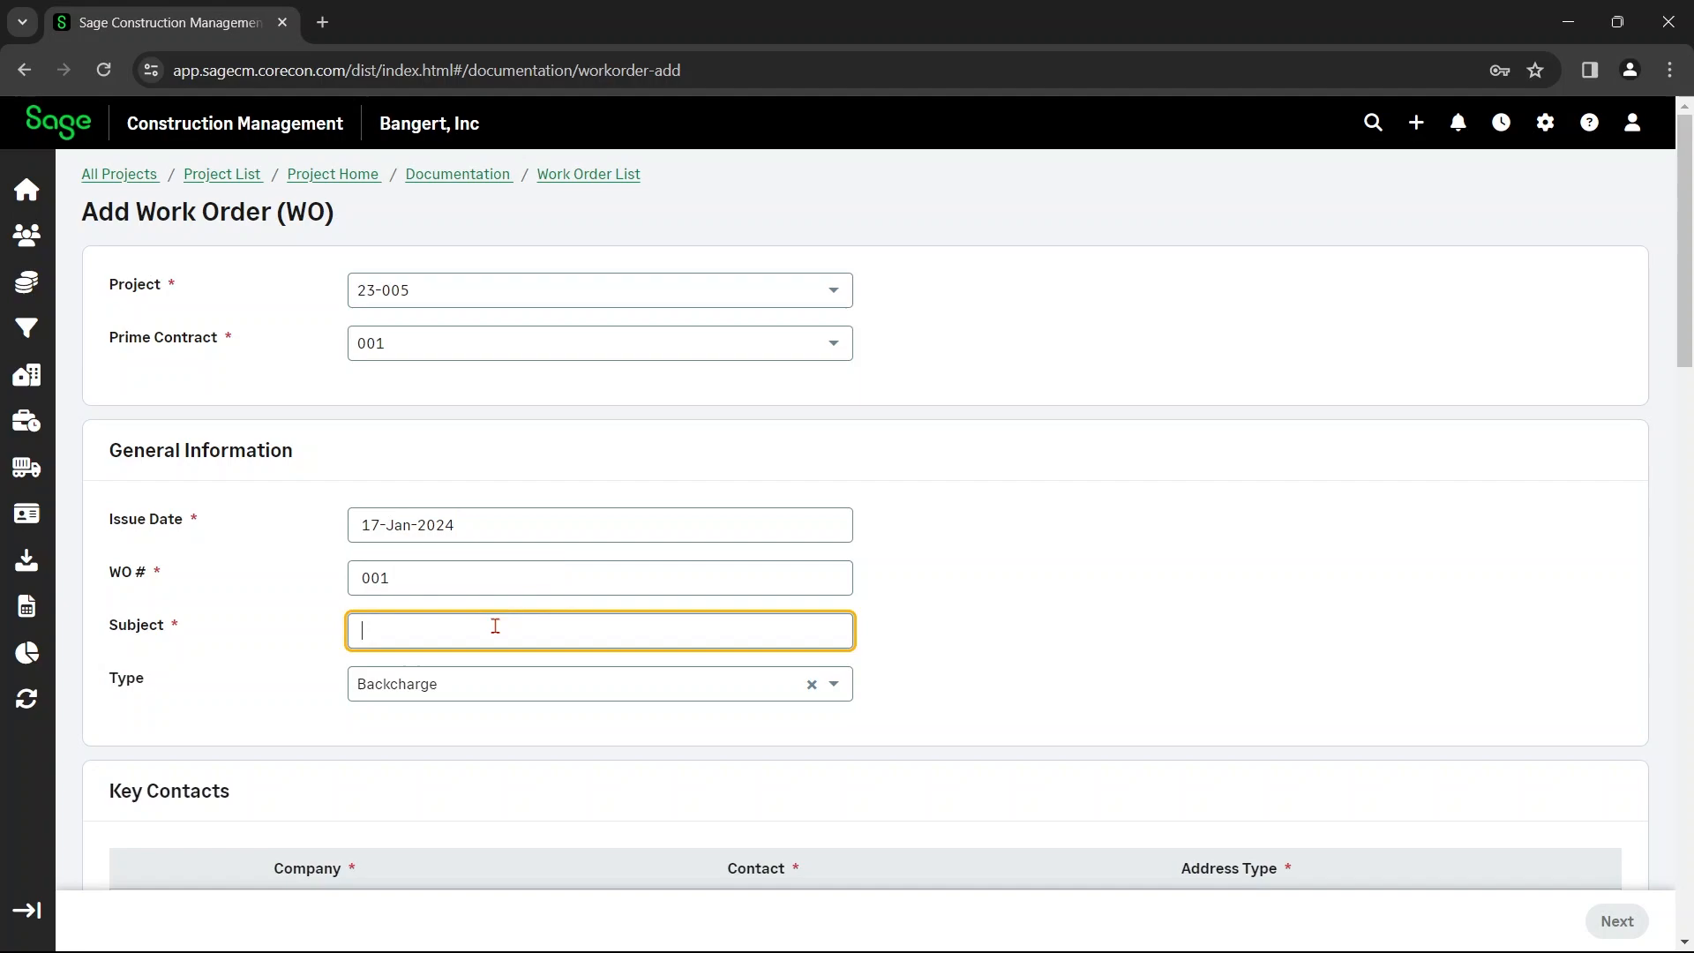
pyautogui.write('Example')
pyautogui.click(482, 688)
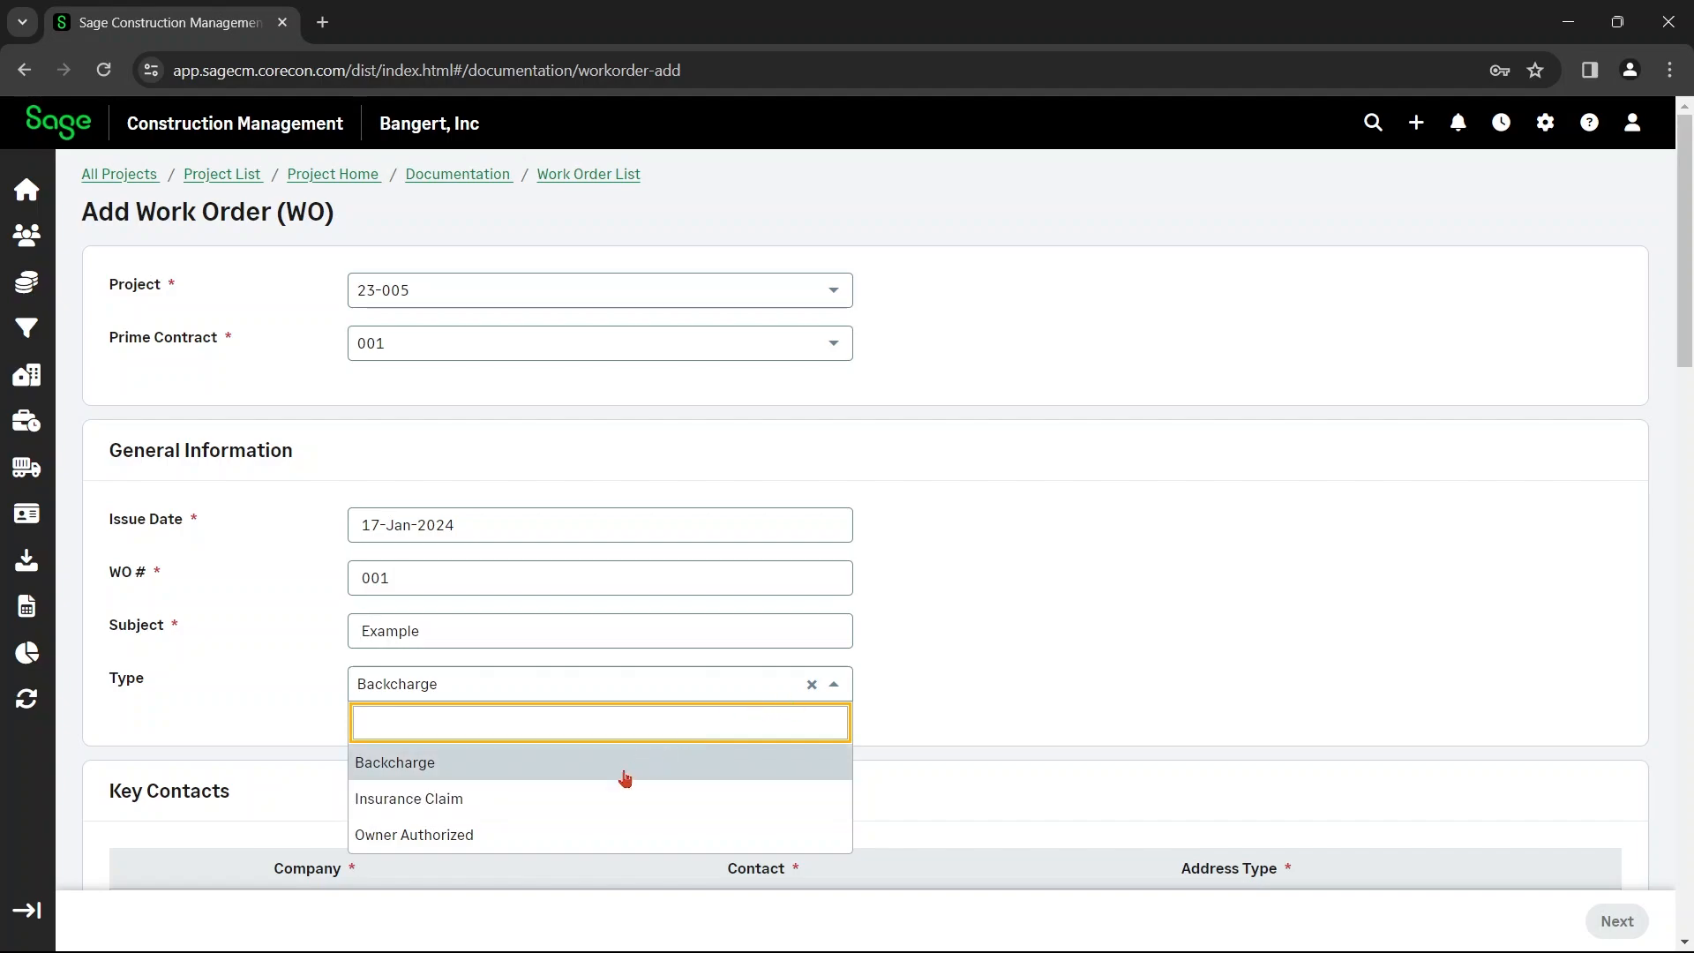
pyautogui.click(568, 834)
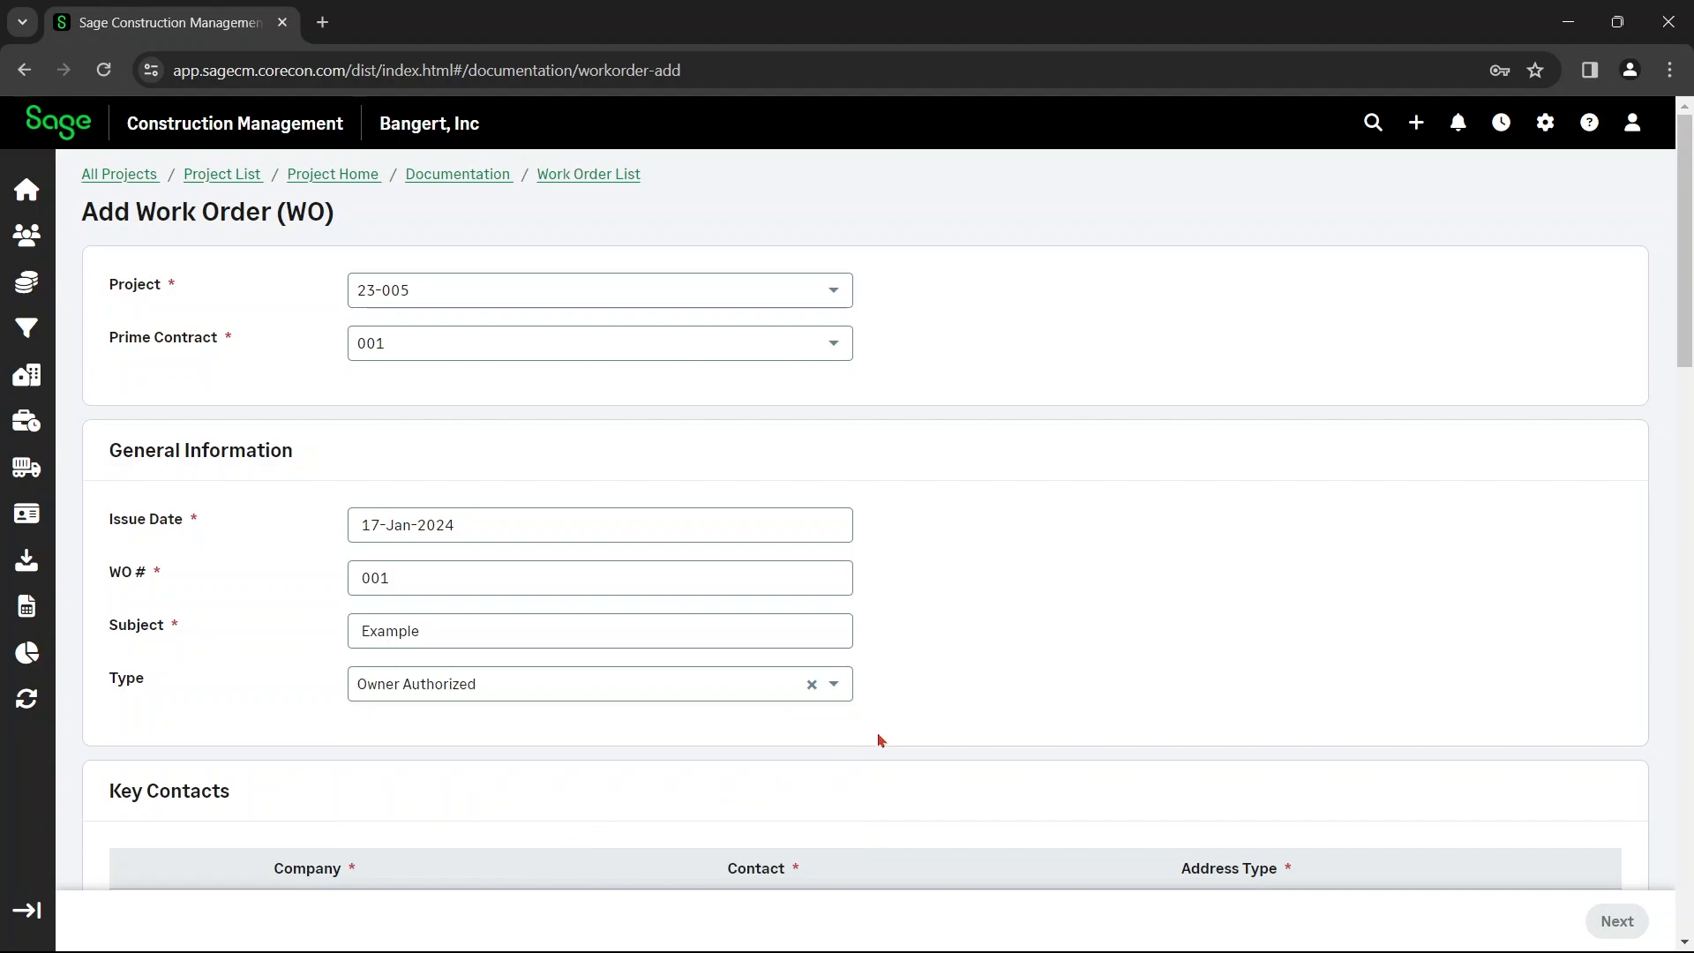
# Issue the work order to Enzo's Concrete for All and select that company's contact person
pyautogui.scroll(-3, 877, 738)
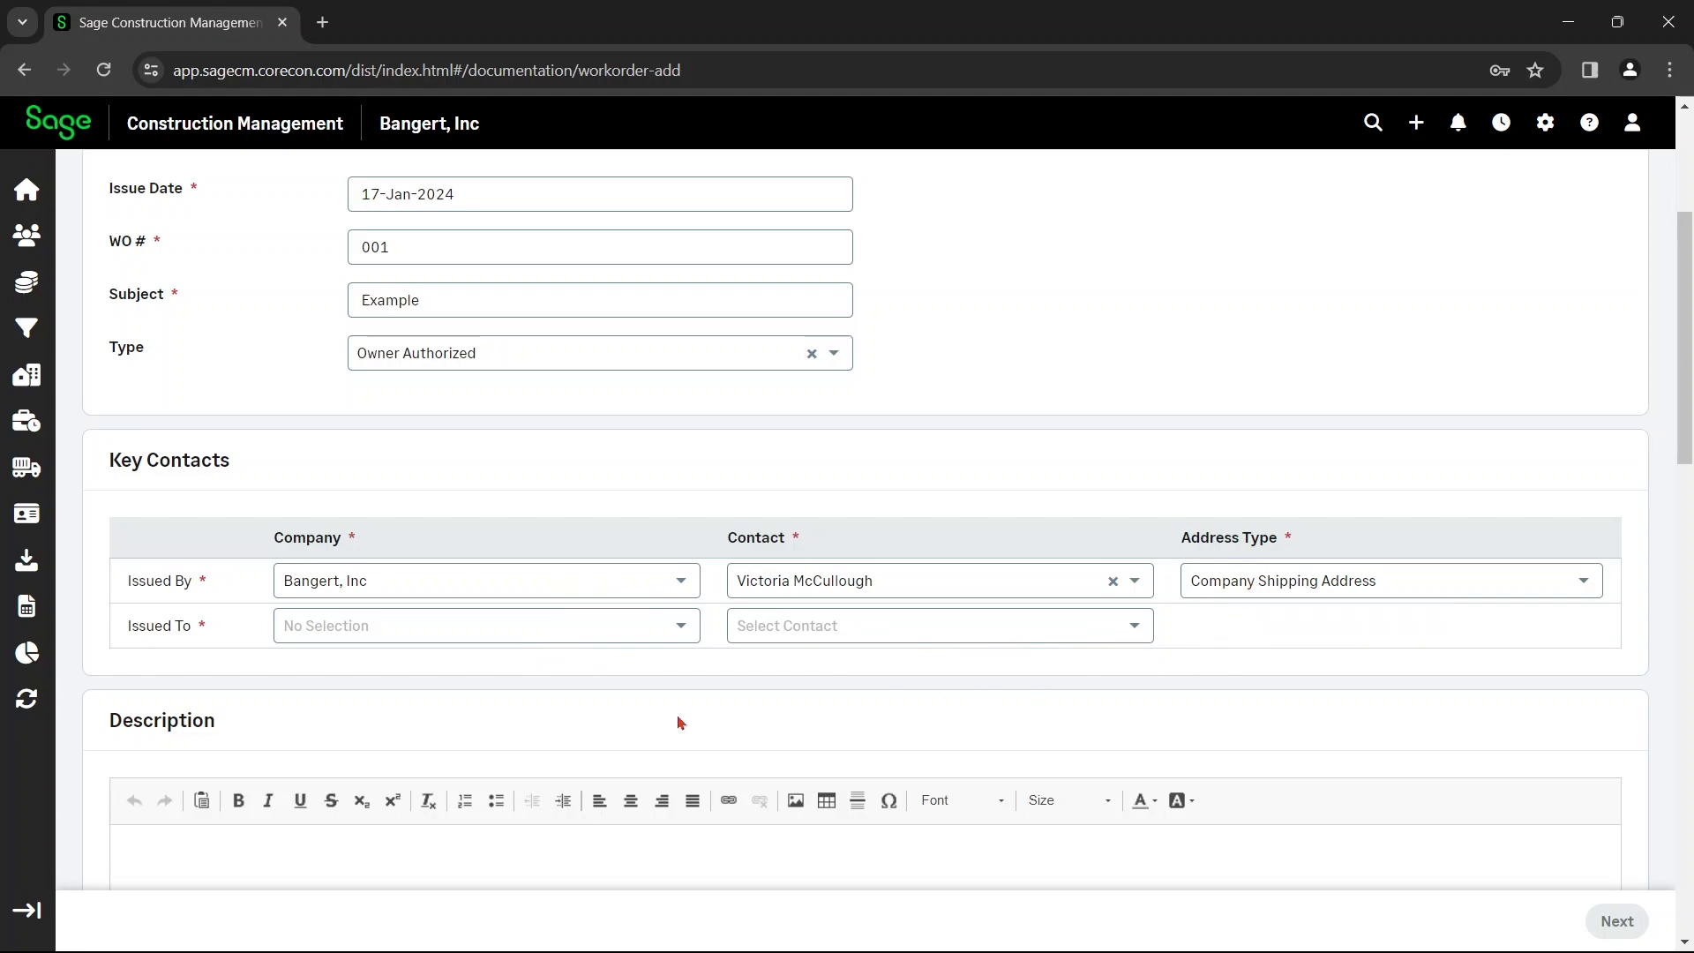
pyautogui.click(625, 622)
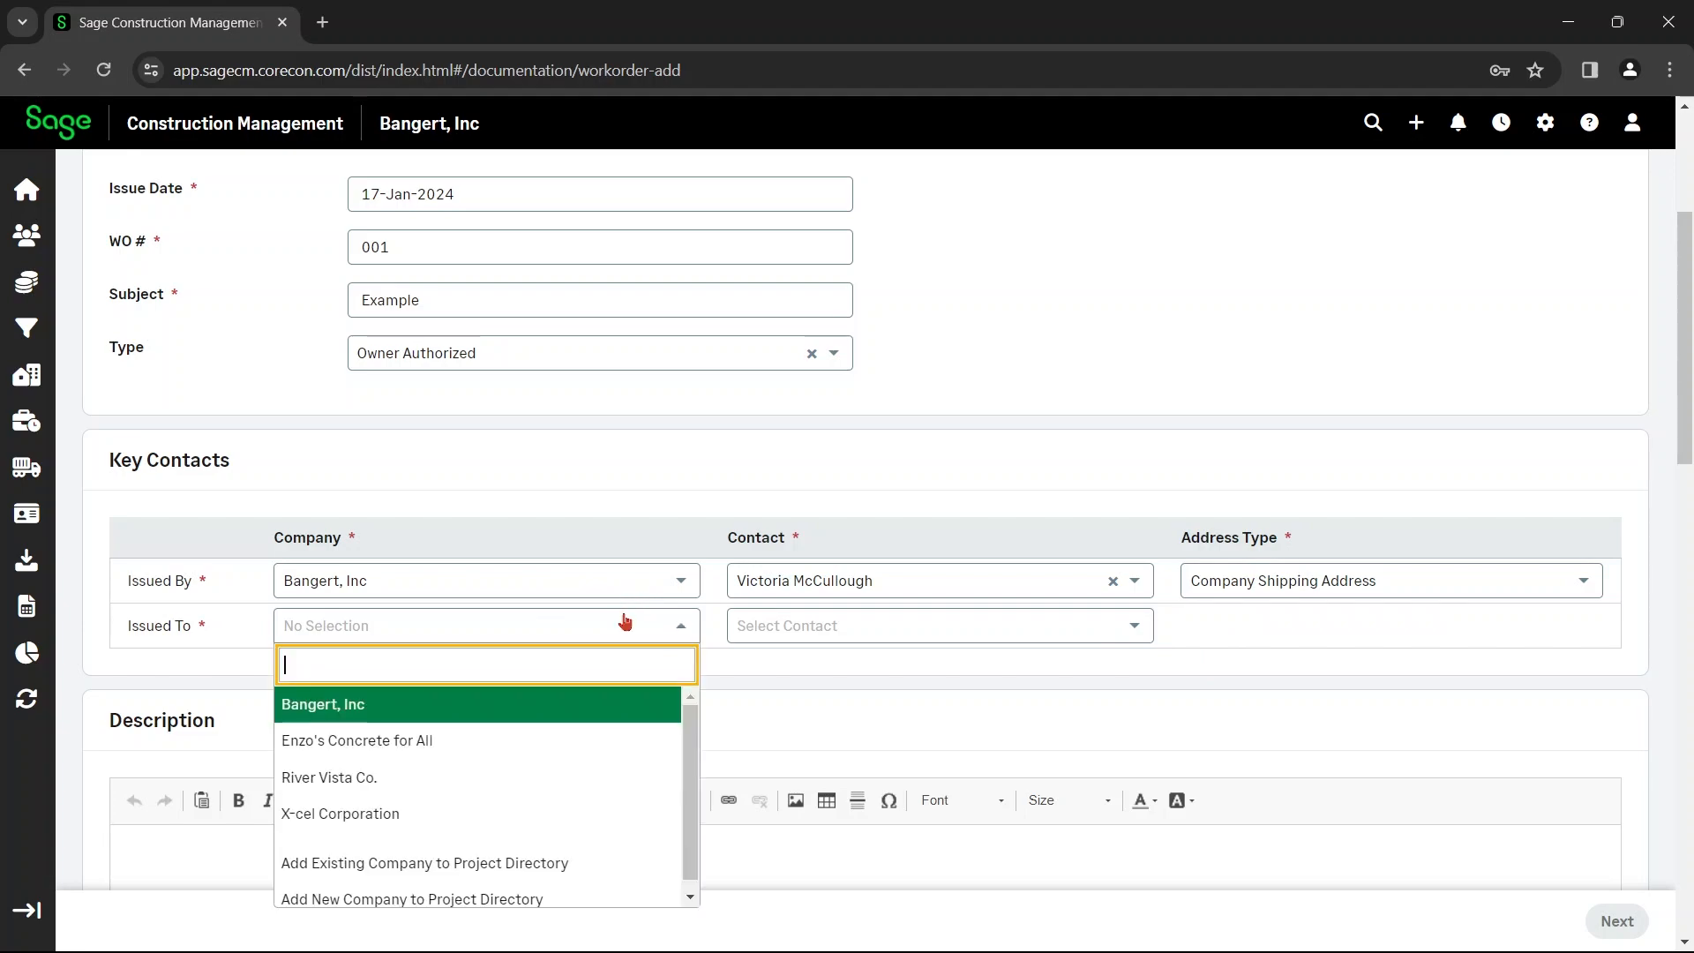
pyautogui.click(468, 741)
pyautogui.click(769, 634)
pyautogui.click(787, 706)
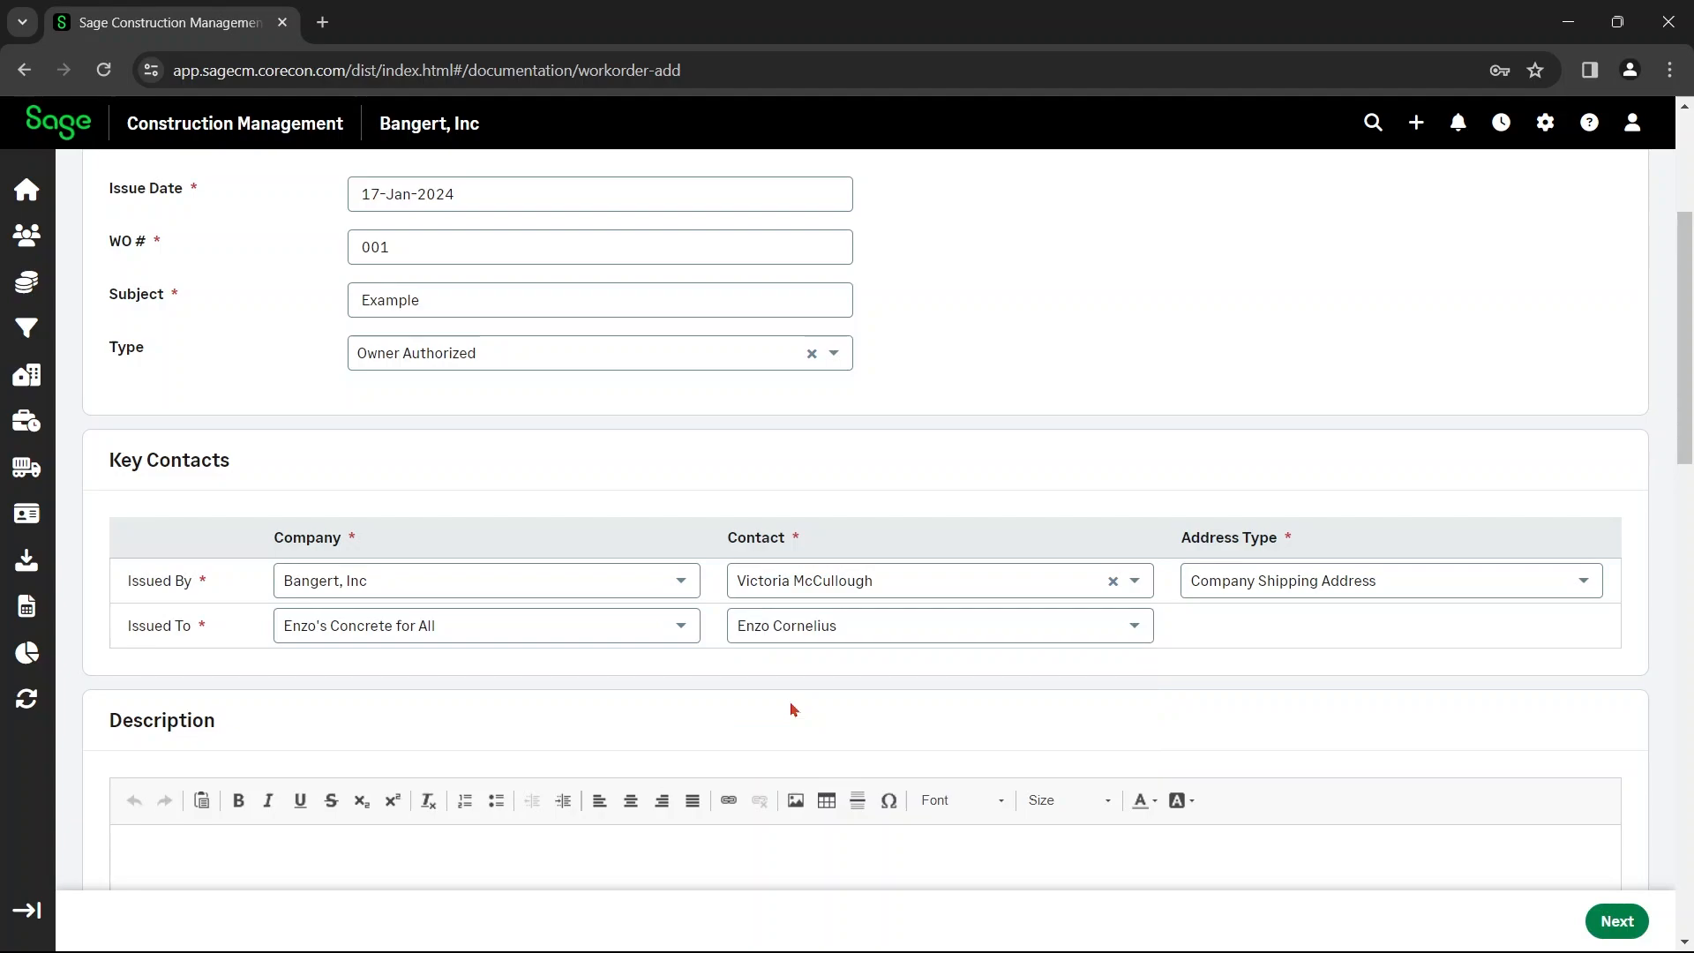
# Enter "example" as the work order's description
pyautogui.scroll(-5, 706, 708)
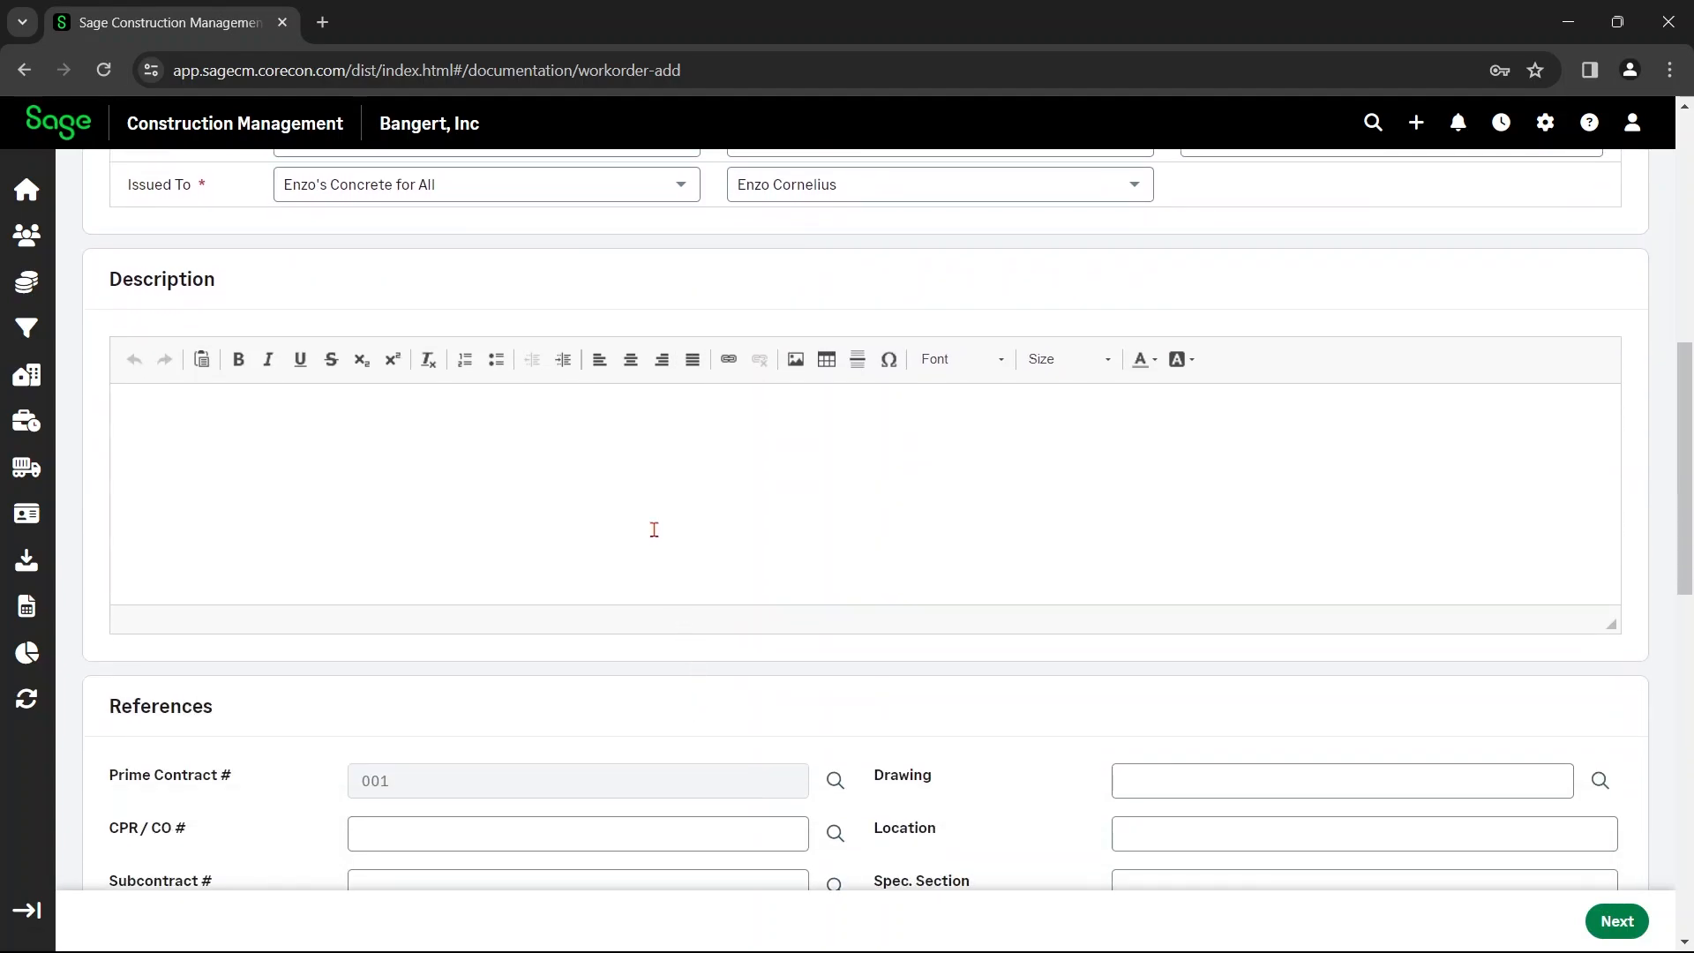
pyautogui.click(649, 520)
pyautogui.write('example')
# Look over the References and Status sections and set the work order's status date to 24-Jan-2024
pyautogui.scroll(-4, 649, 519)
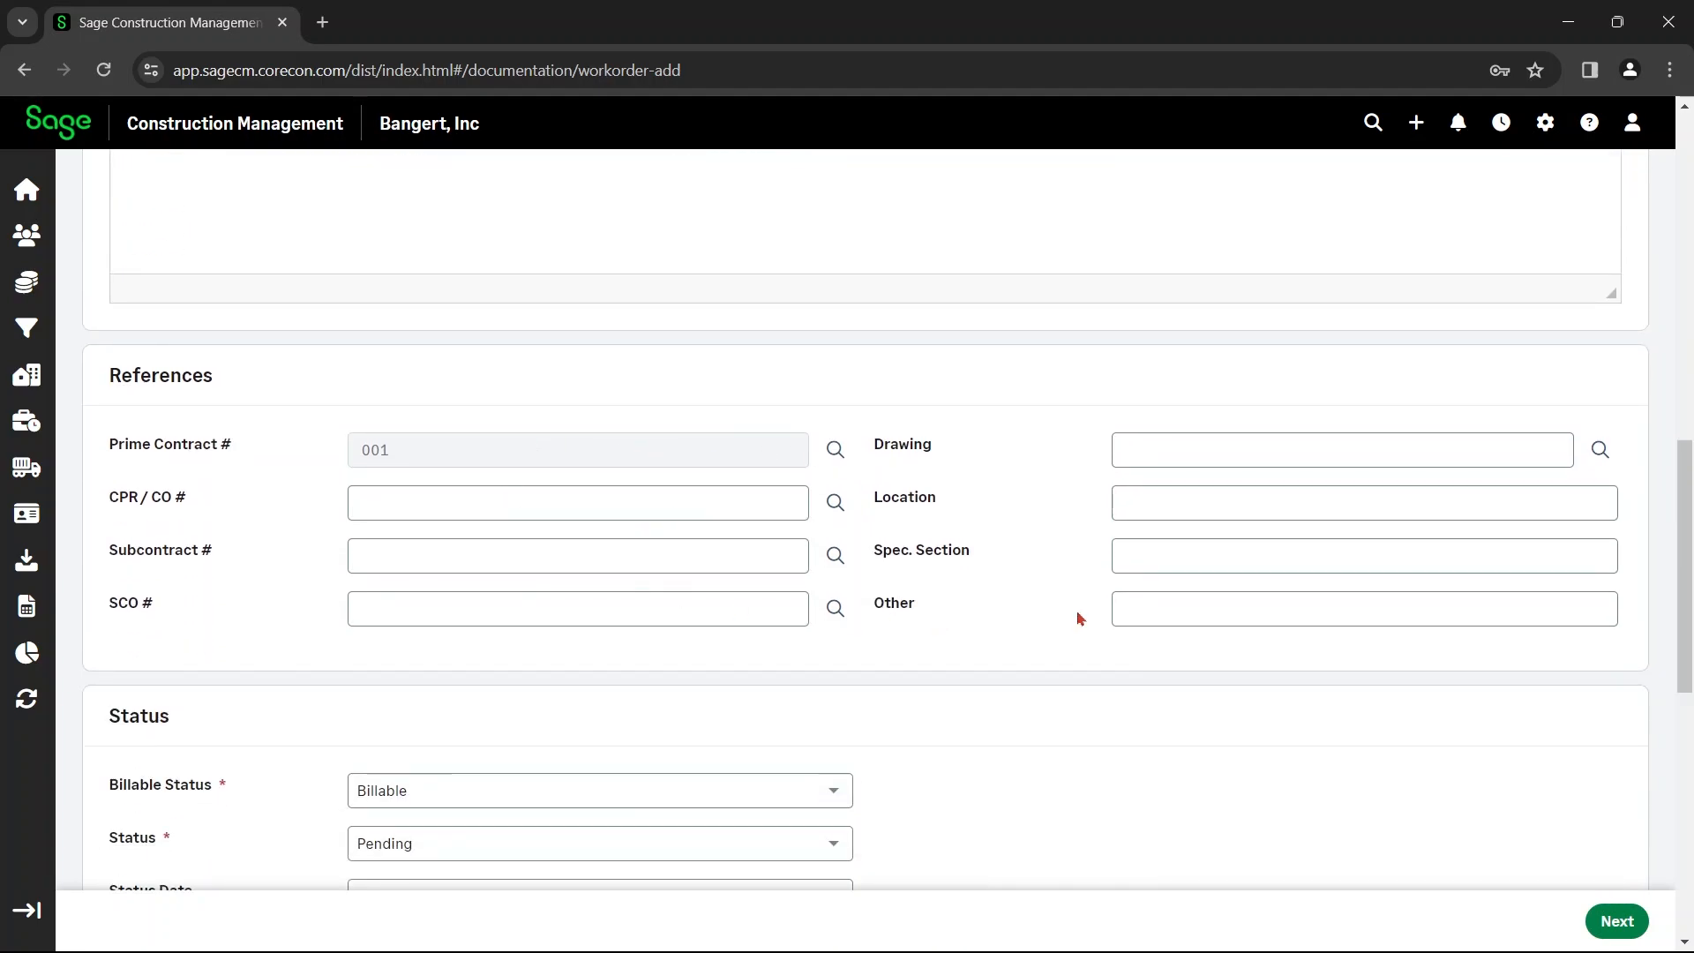
pyautogui.scroll(-1, 976, 622)
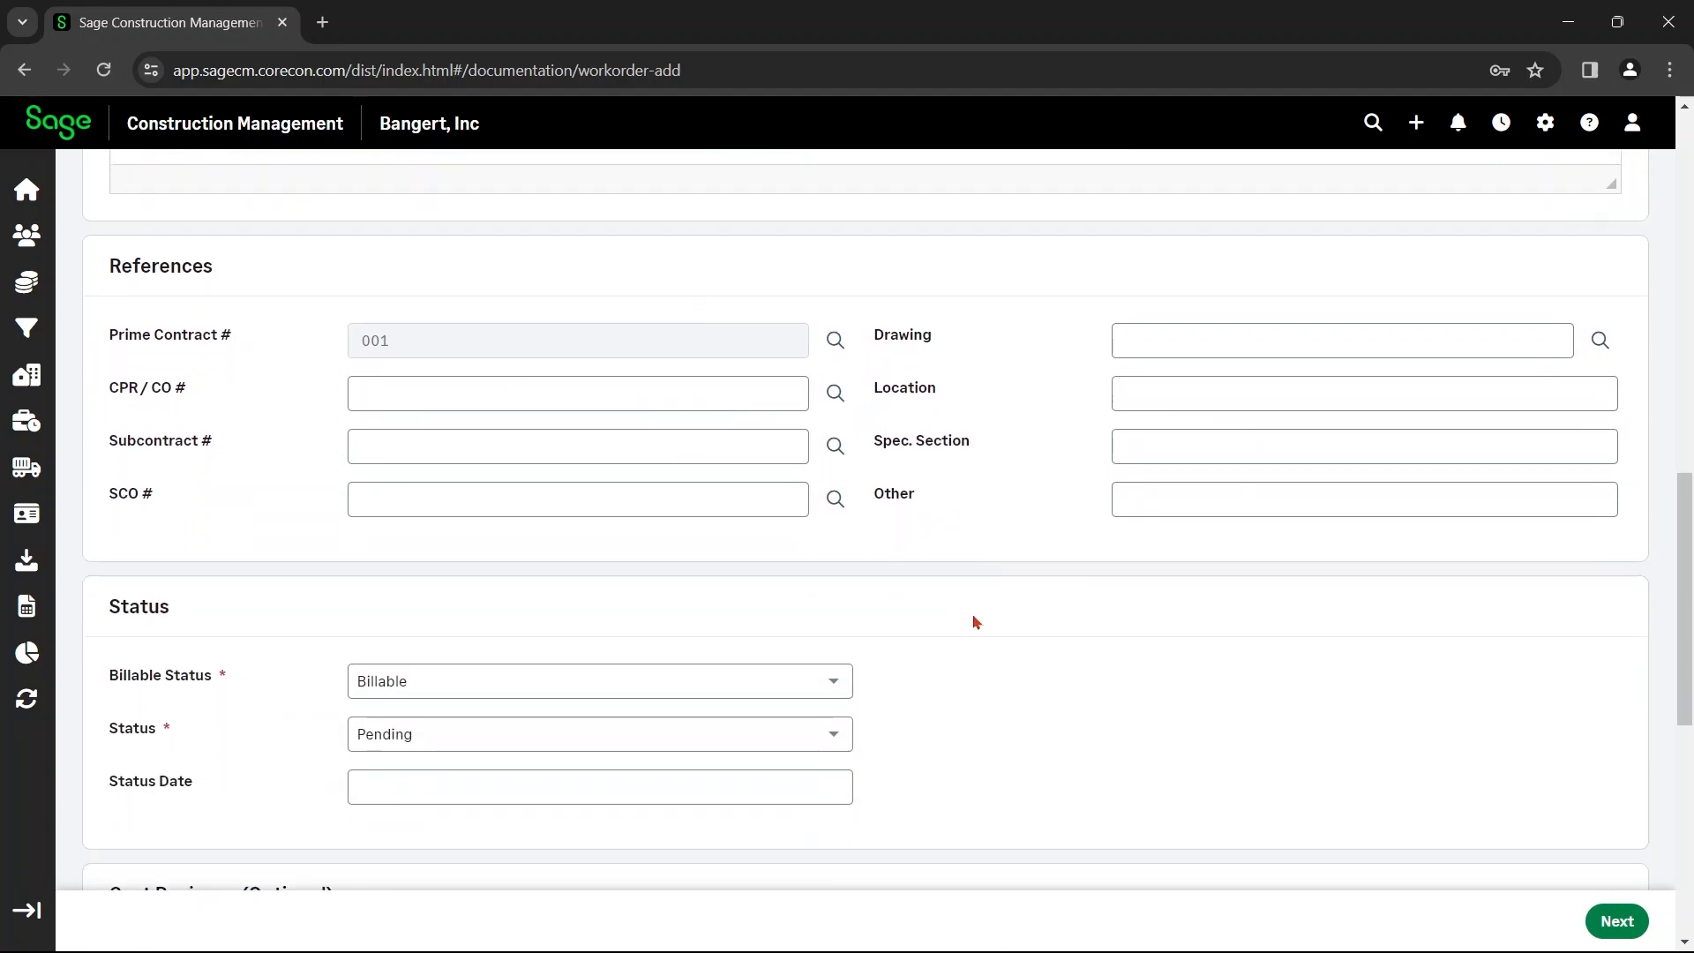
pyautogui.scroll(-1, 976, 622)
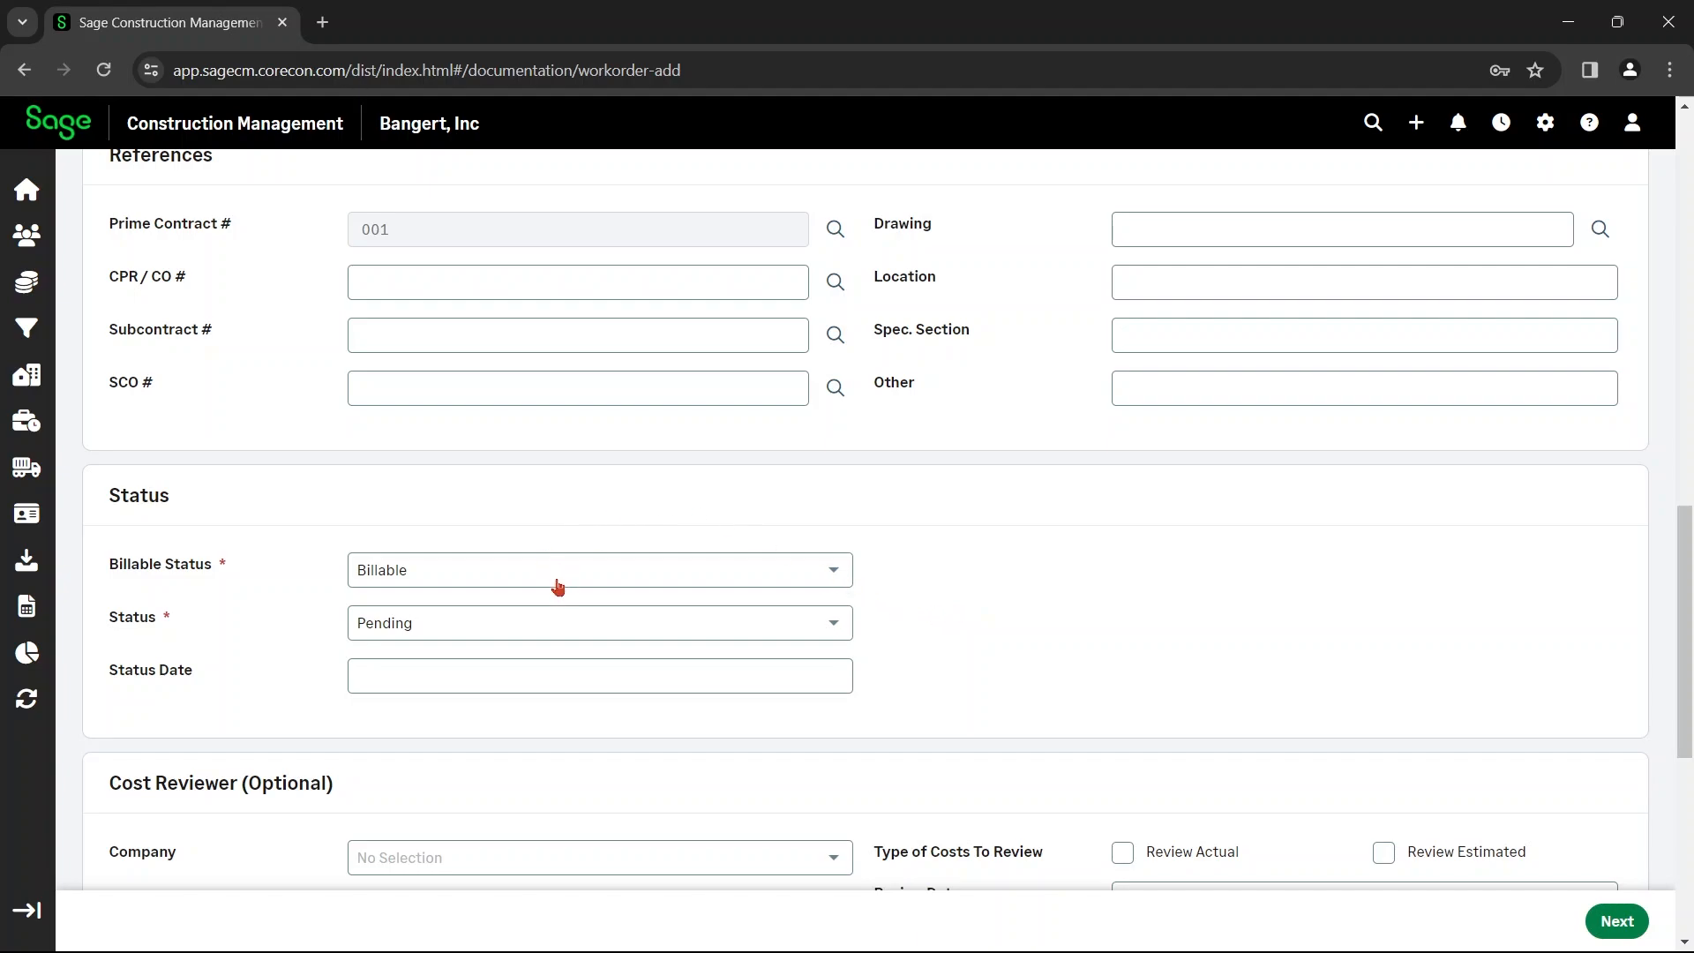
pyautogui.scroll(2, 560, 578)
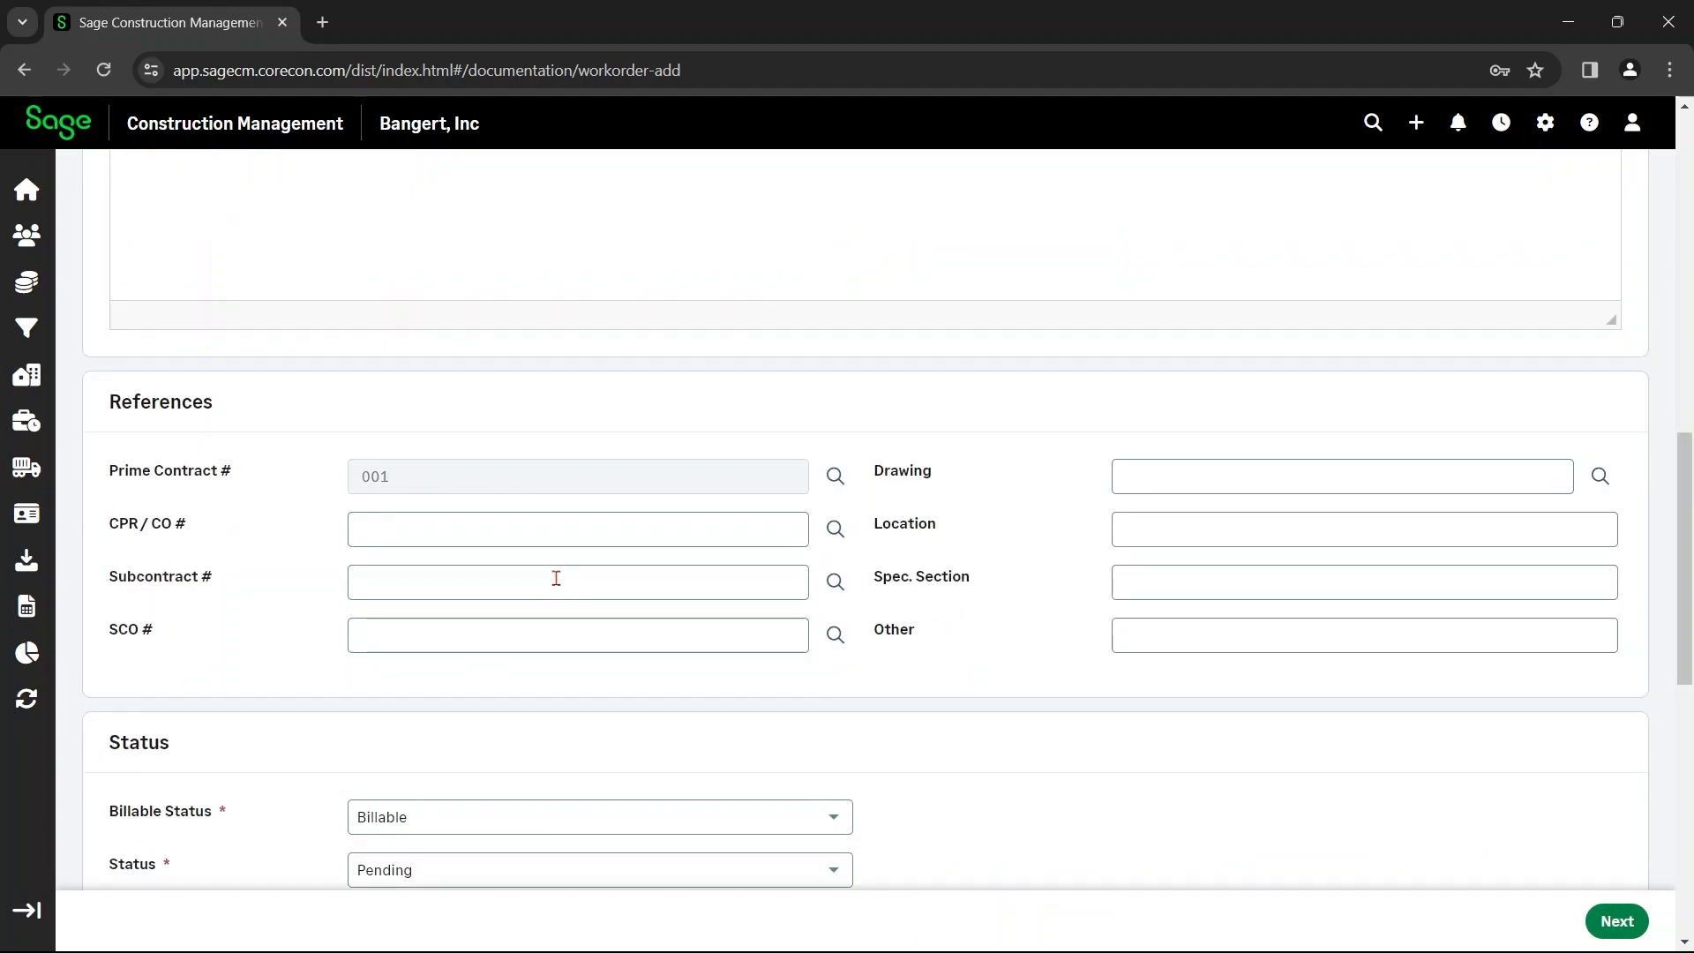
pyautogui.scroll(-2, 565, 591)
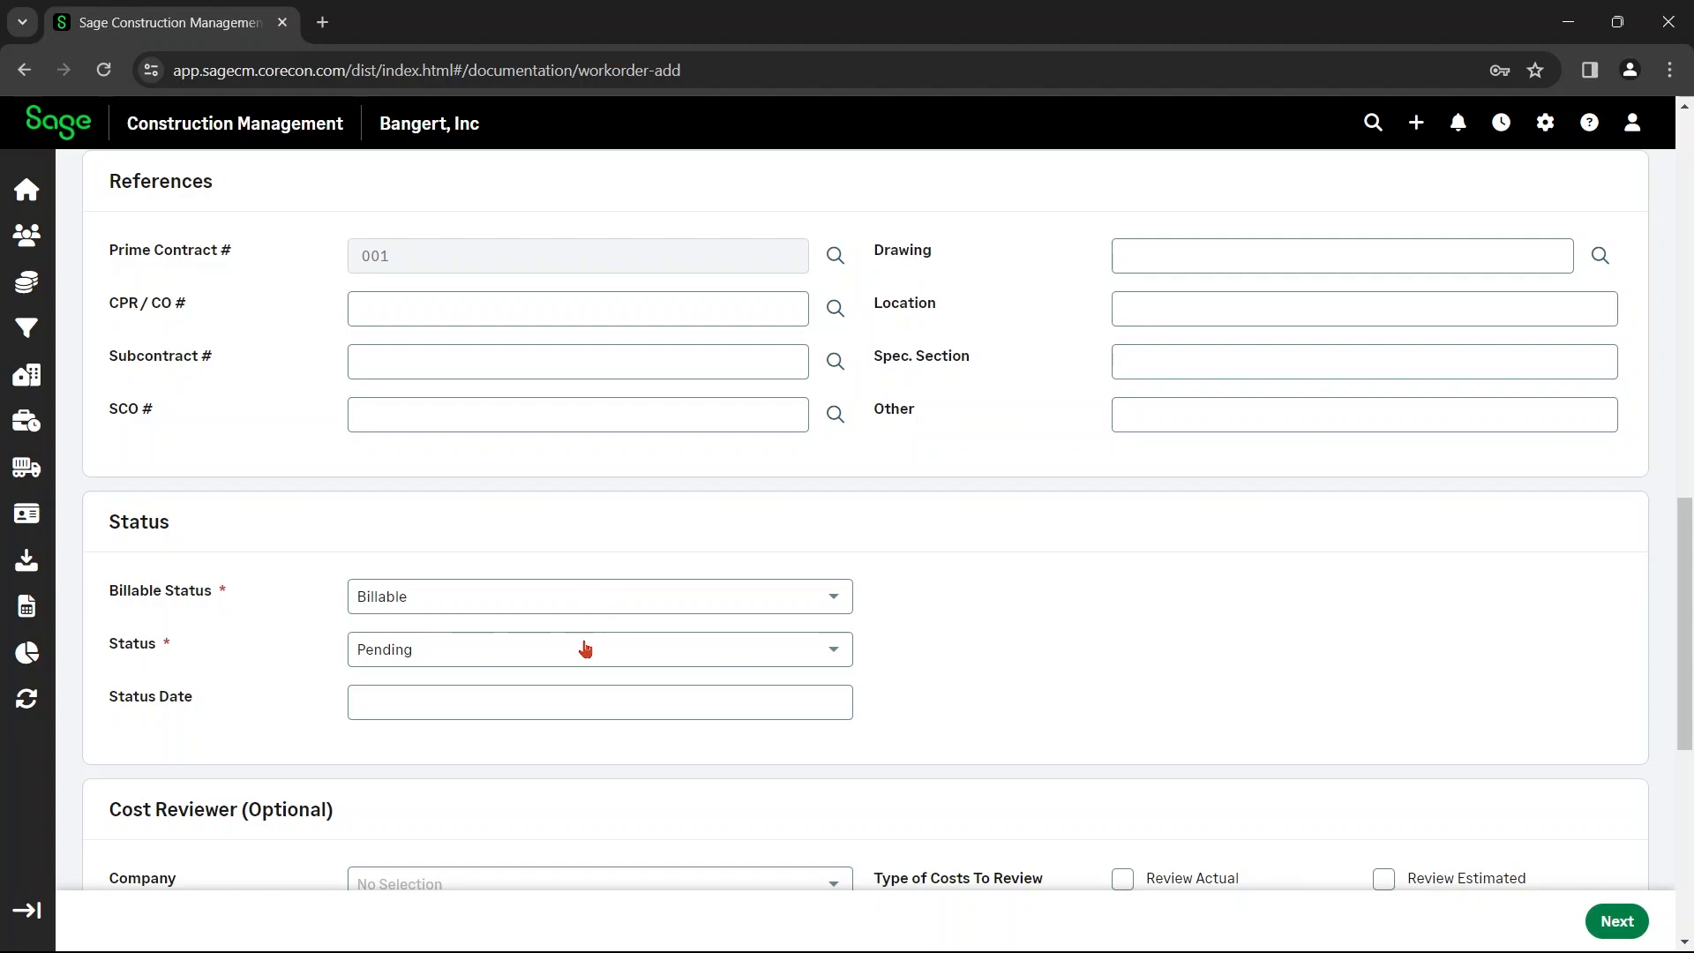
pyautogui.click(527, 706)
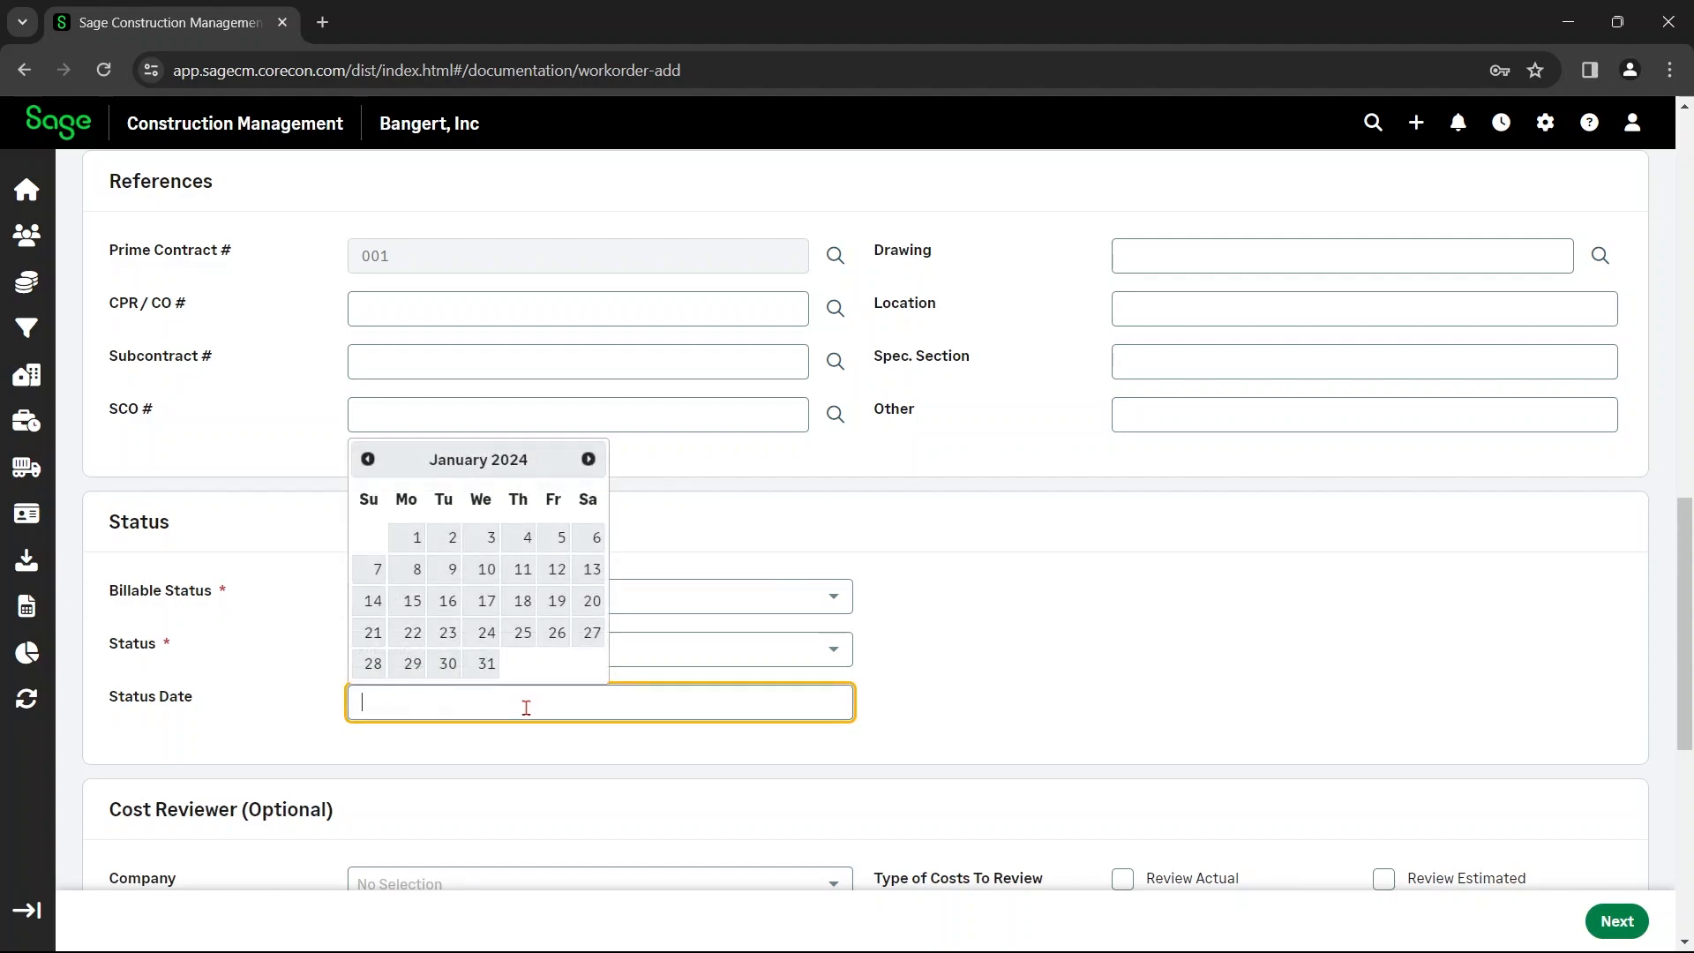
pyautogui.click(486, 633)
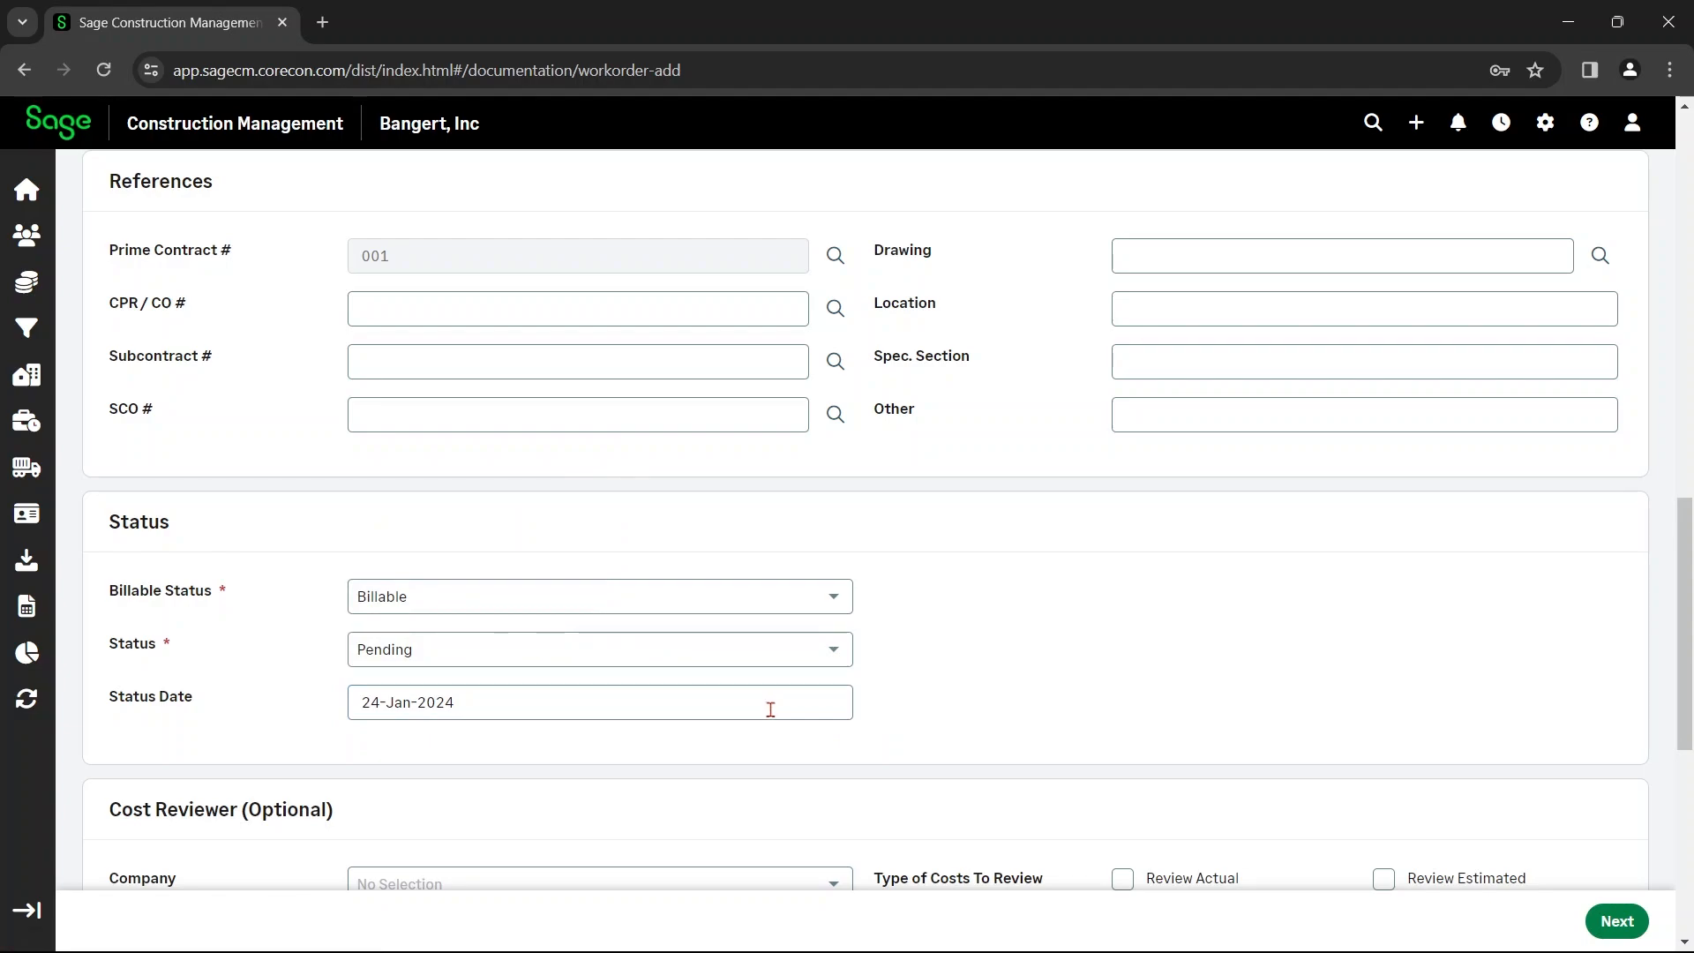
# Leave the optional Cost Reviewer and Review Comments sections blank and continue to adding the work order's items
pyautogui.scroll(1, 770, 709)
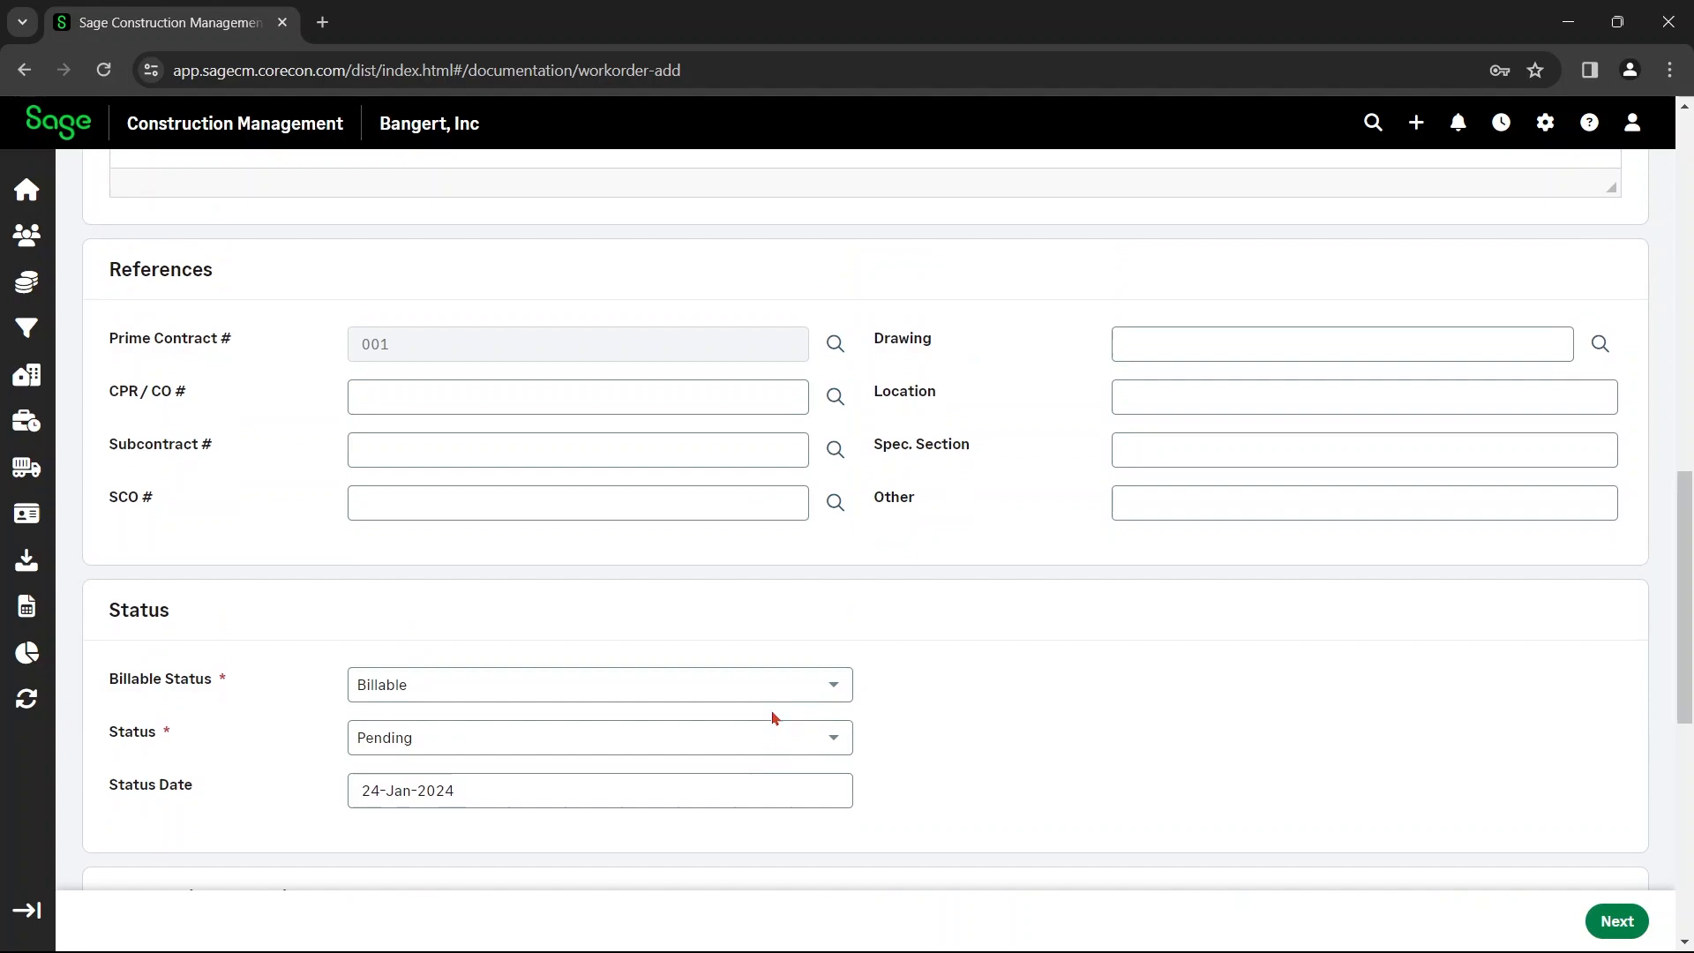
pyautogui.scroll(-5, 773, 717)
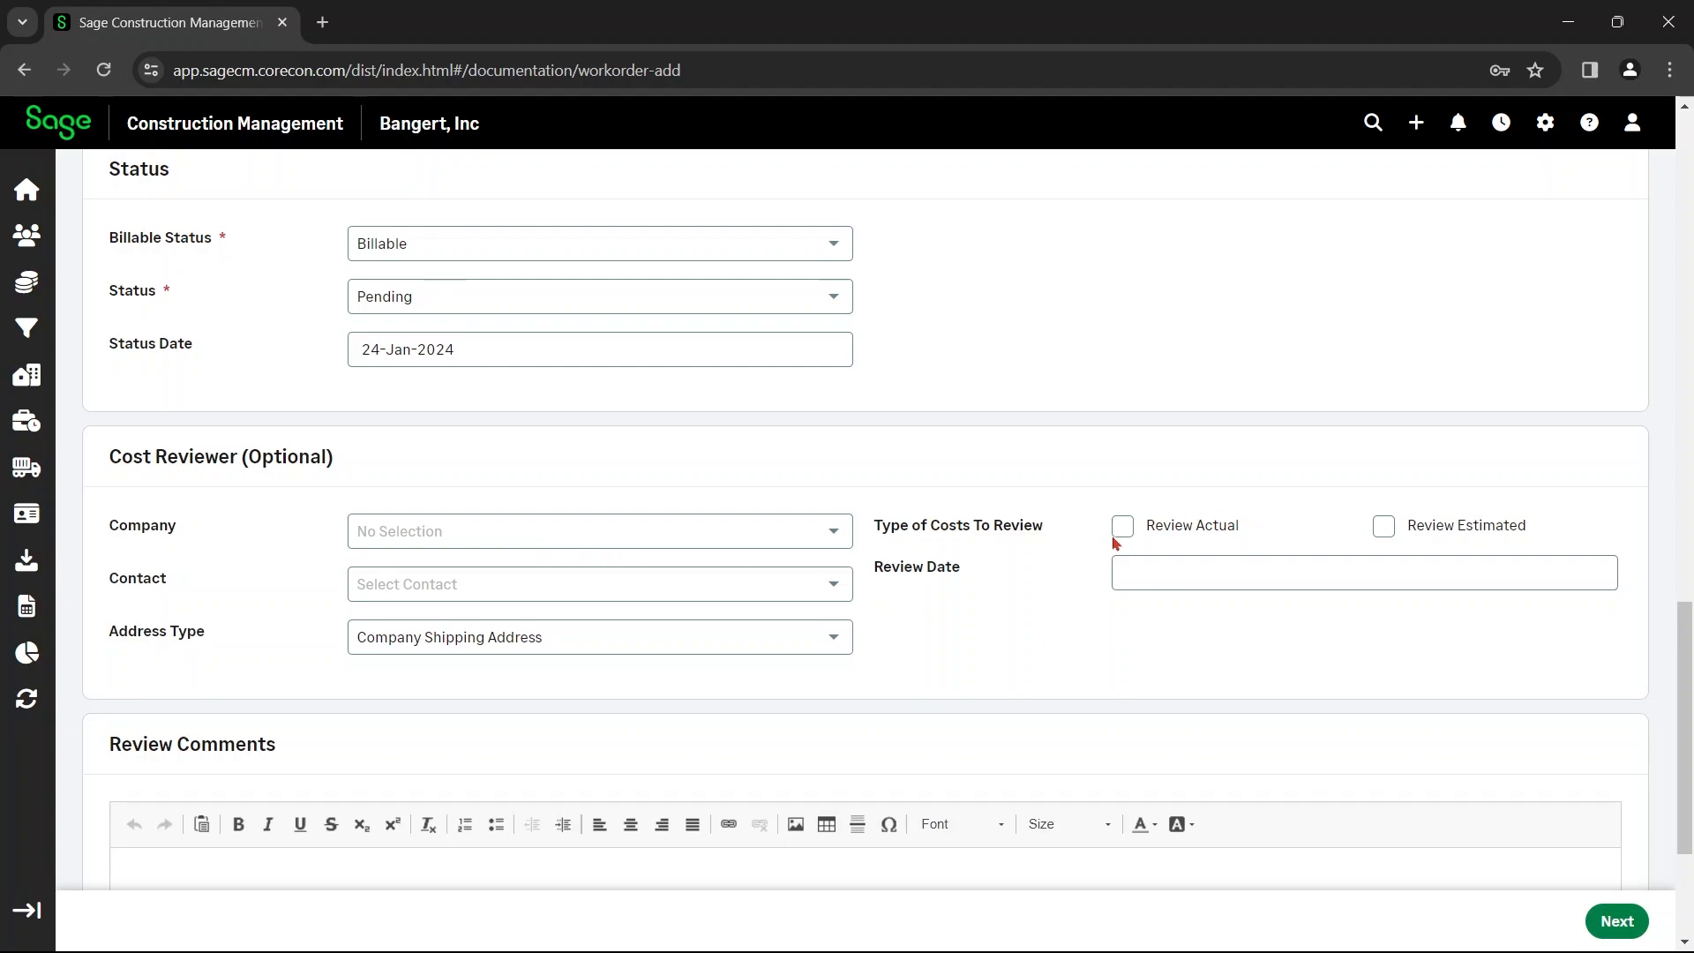
pyautogui.scroll(-3, 715, 621)
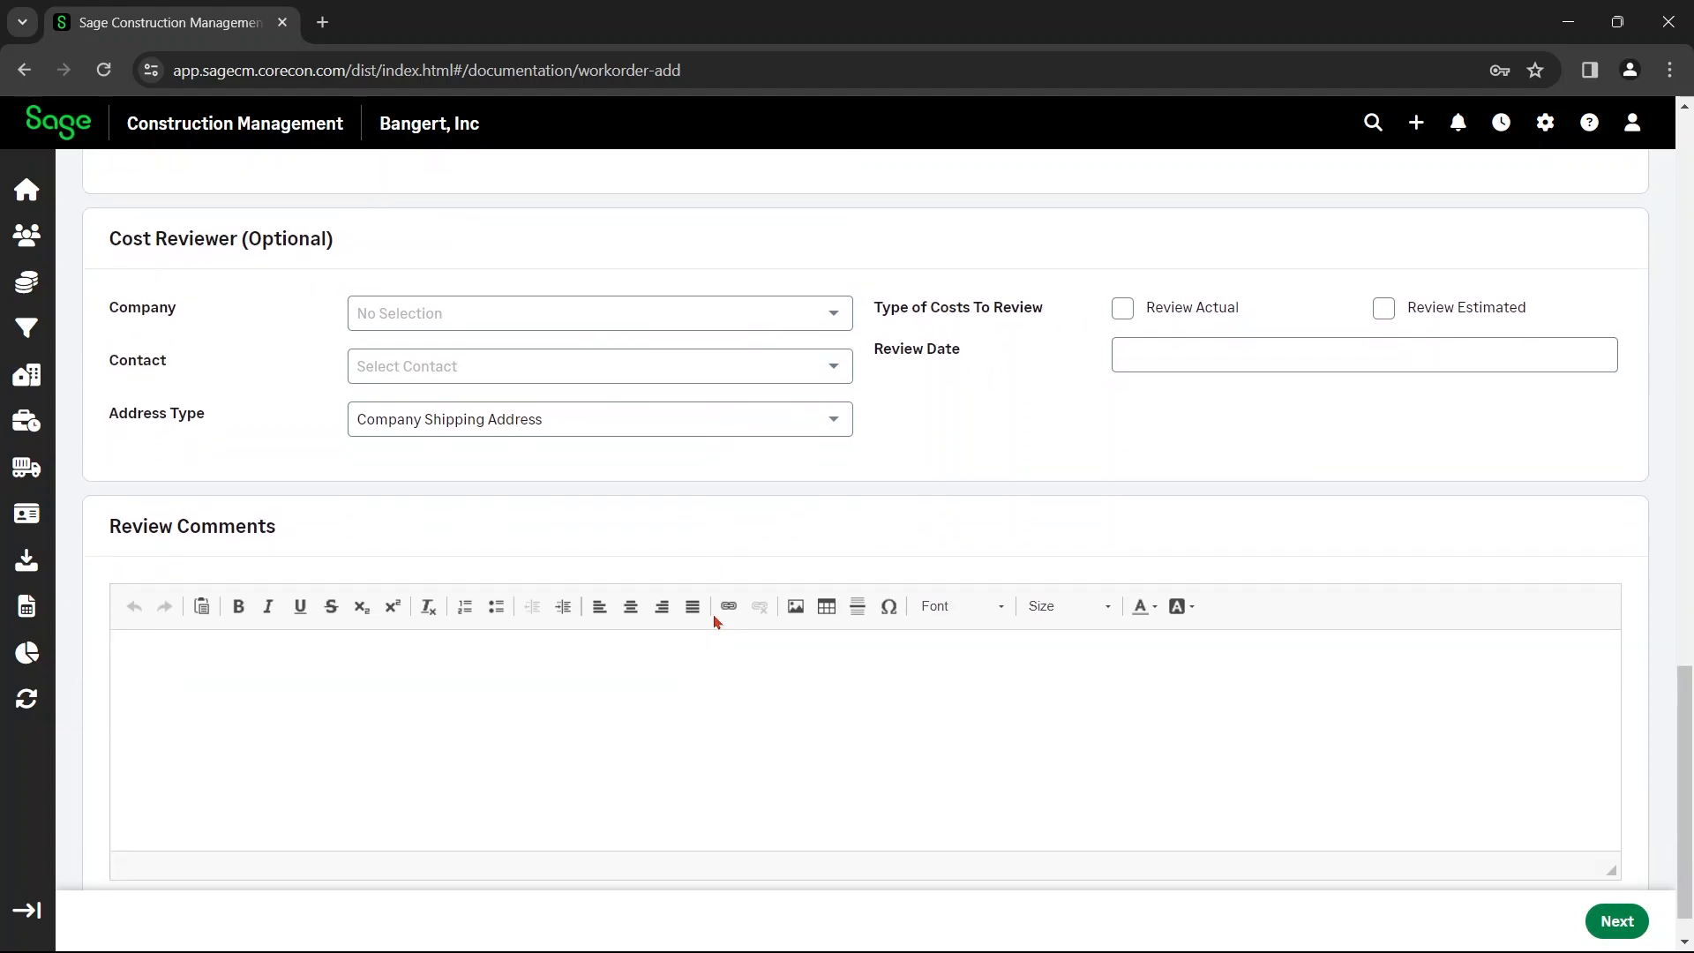
pyautogui.scroll(-1, 714, 622)
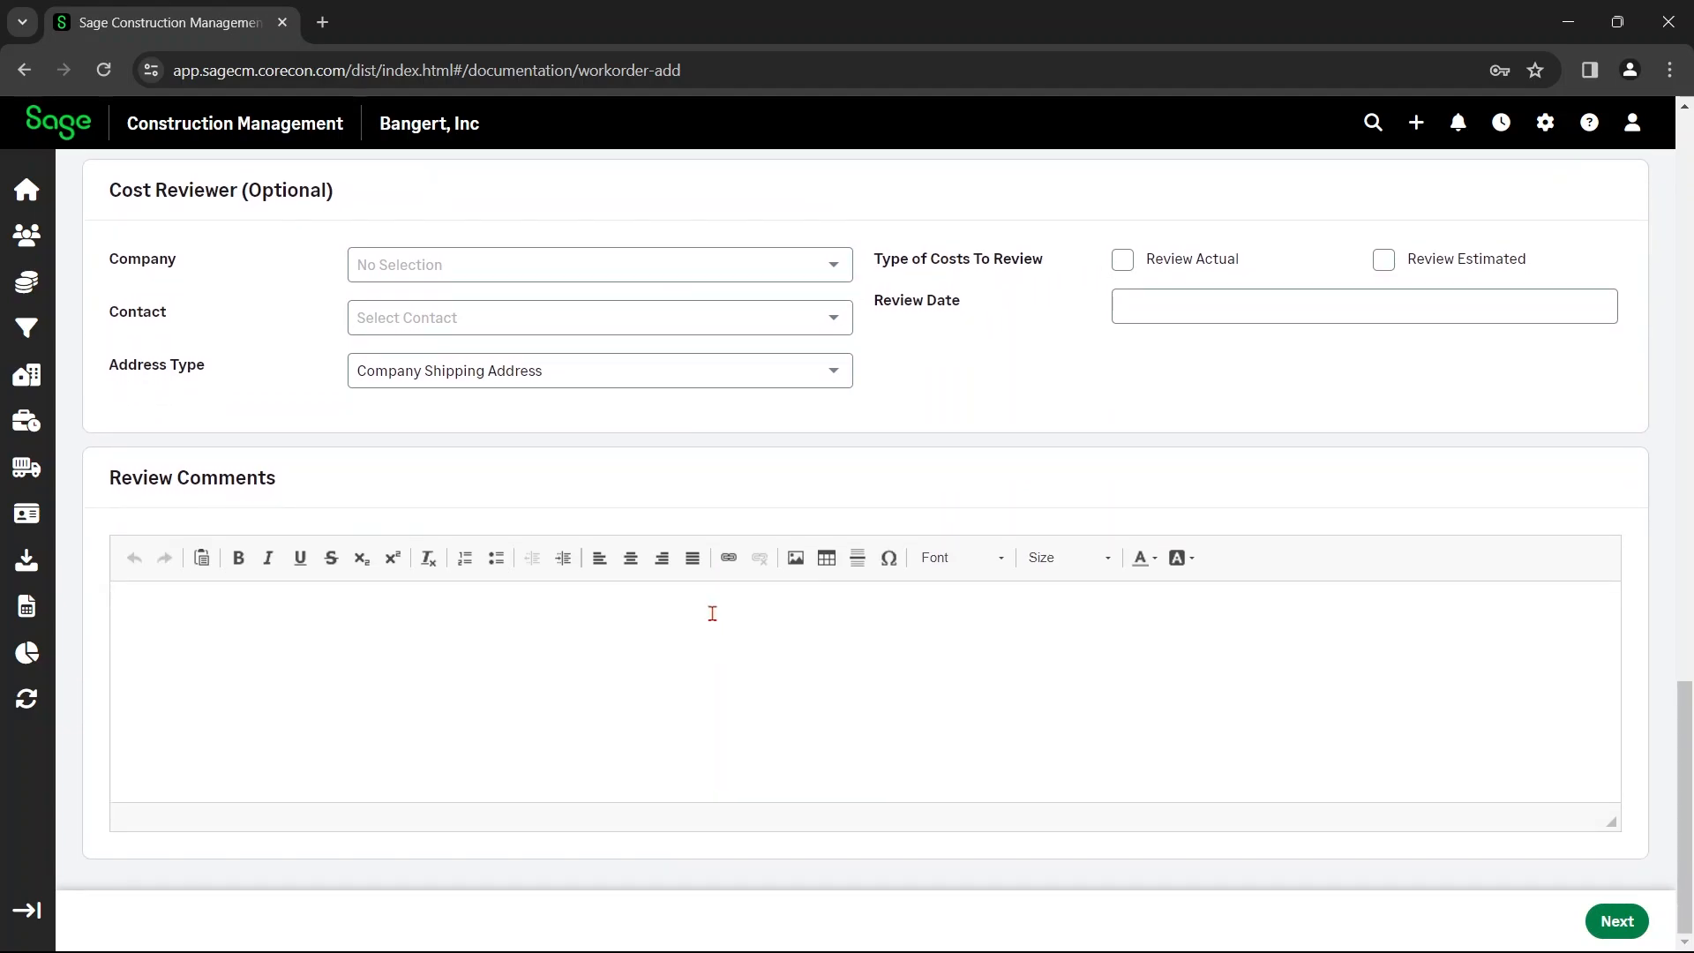
pyautogui.click(1607, 920)
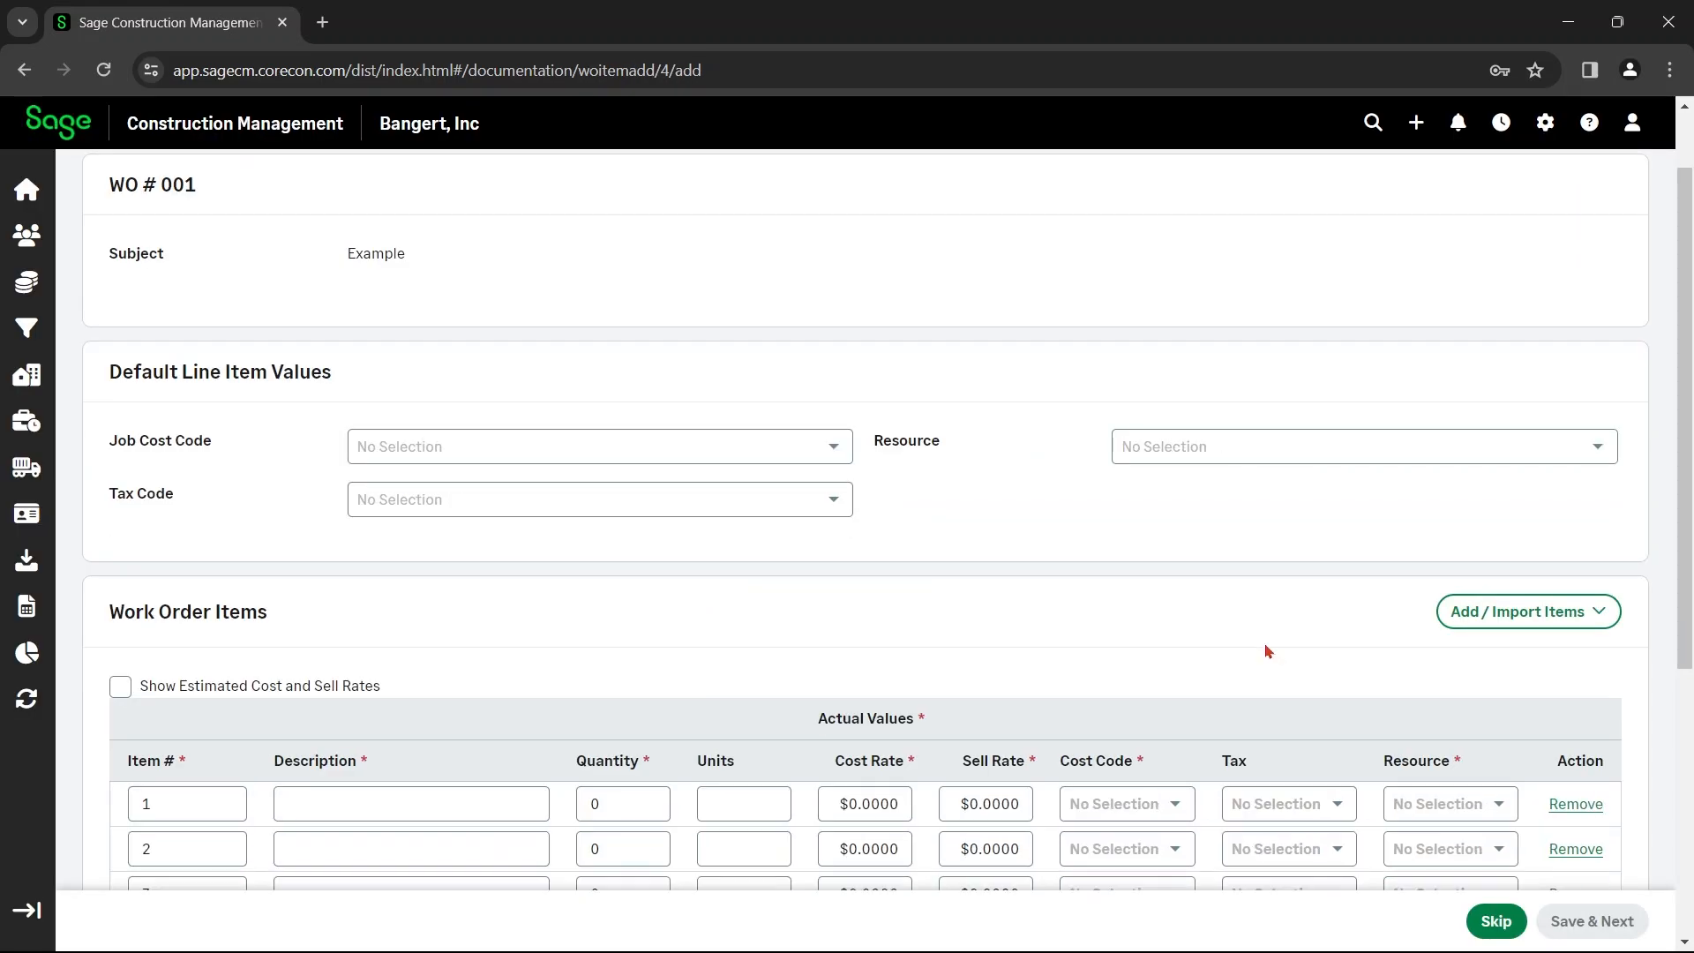
# Set the default line item values to job cost code 01 00 00, resource M and tax code EX (Exempt)
pyautogui.scroll(1, 1268, 651)
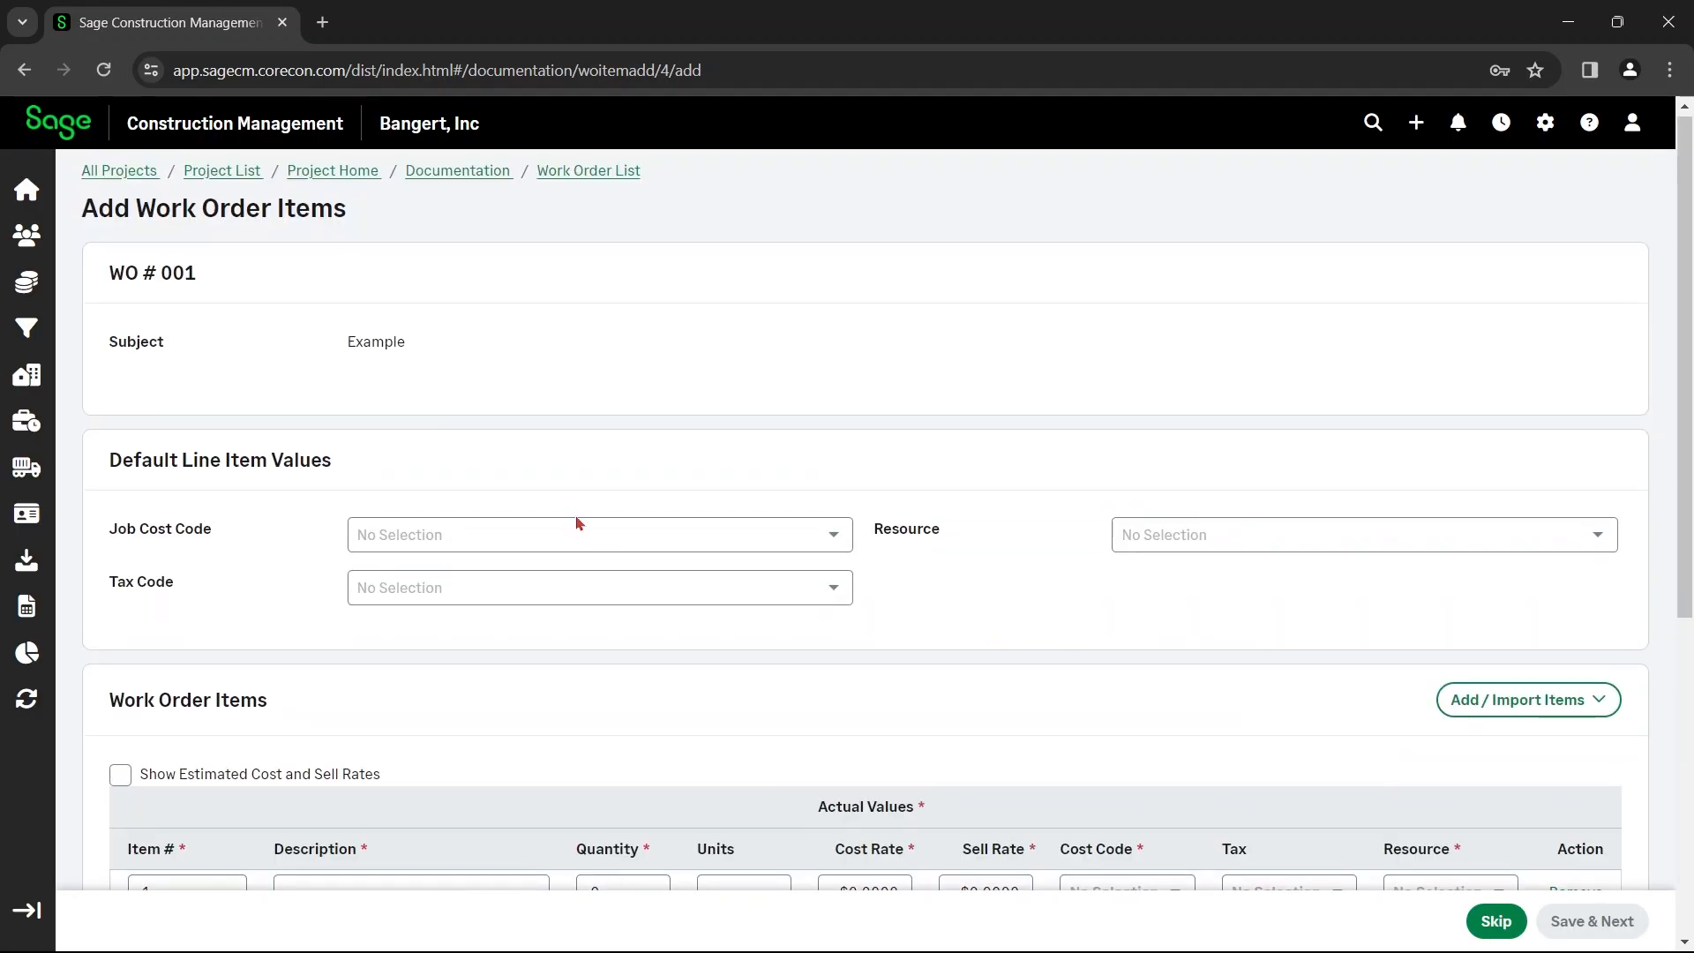
pyautogui.click(555, 535)
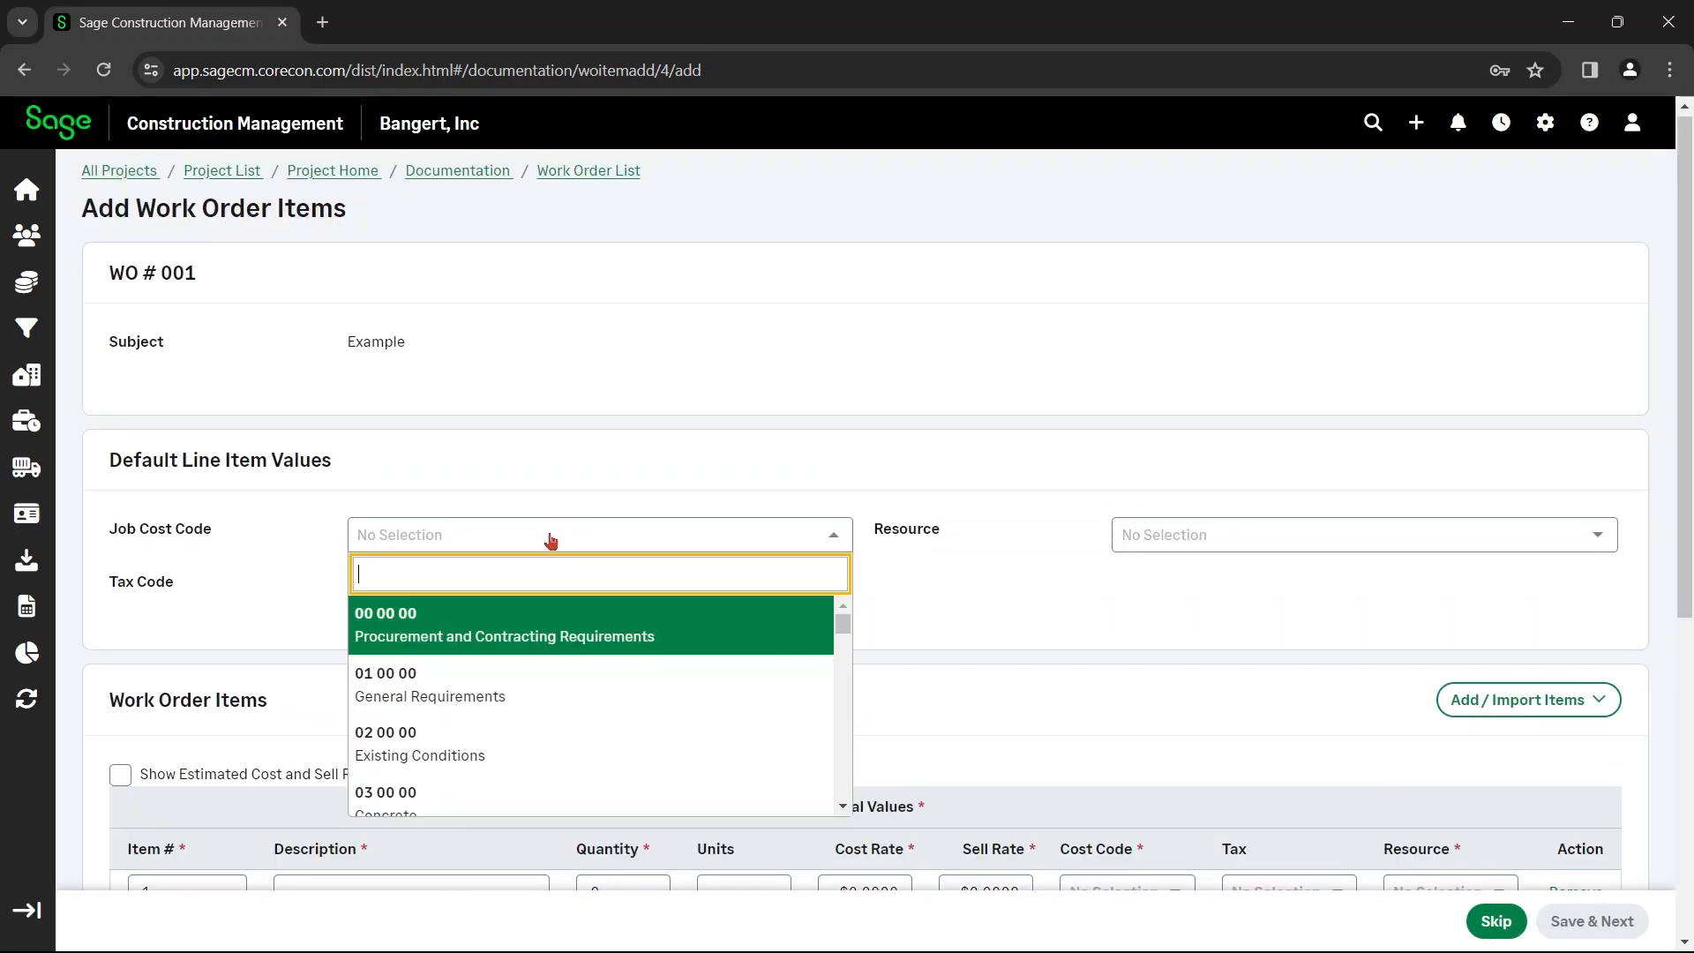
pyautogui.click(555, 677)
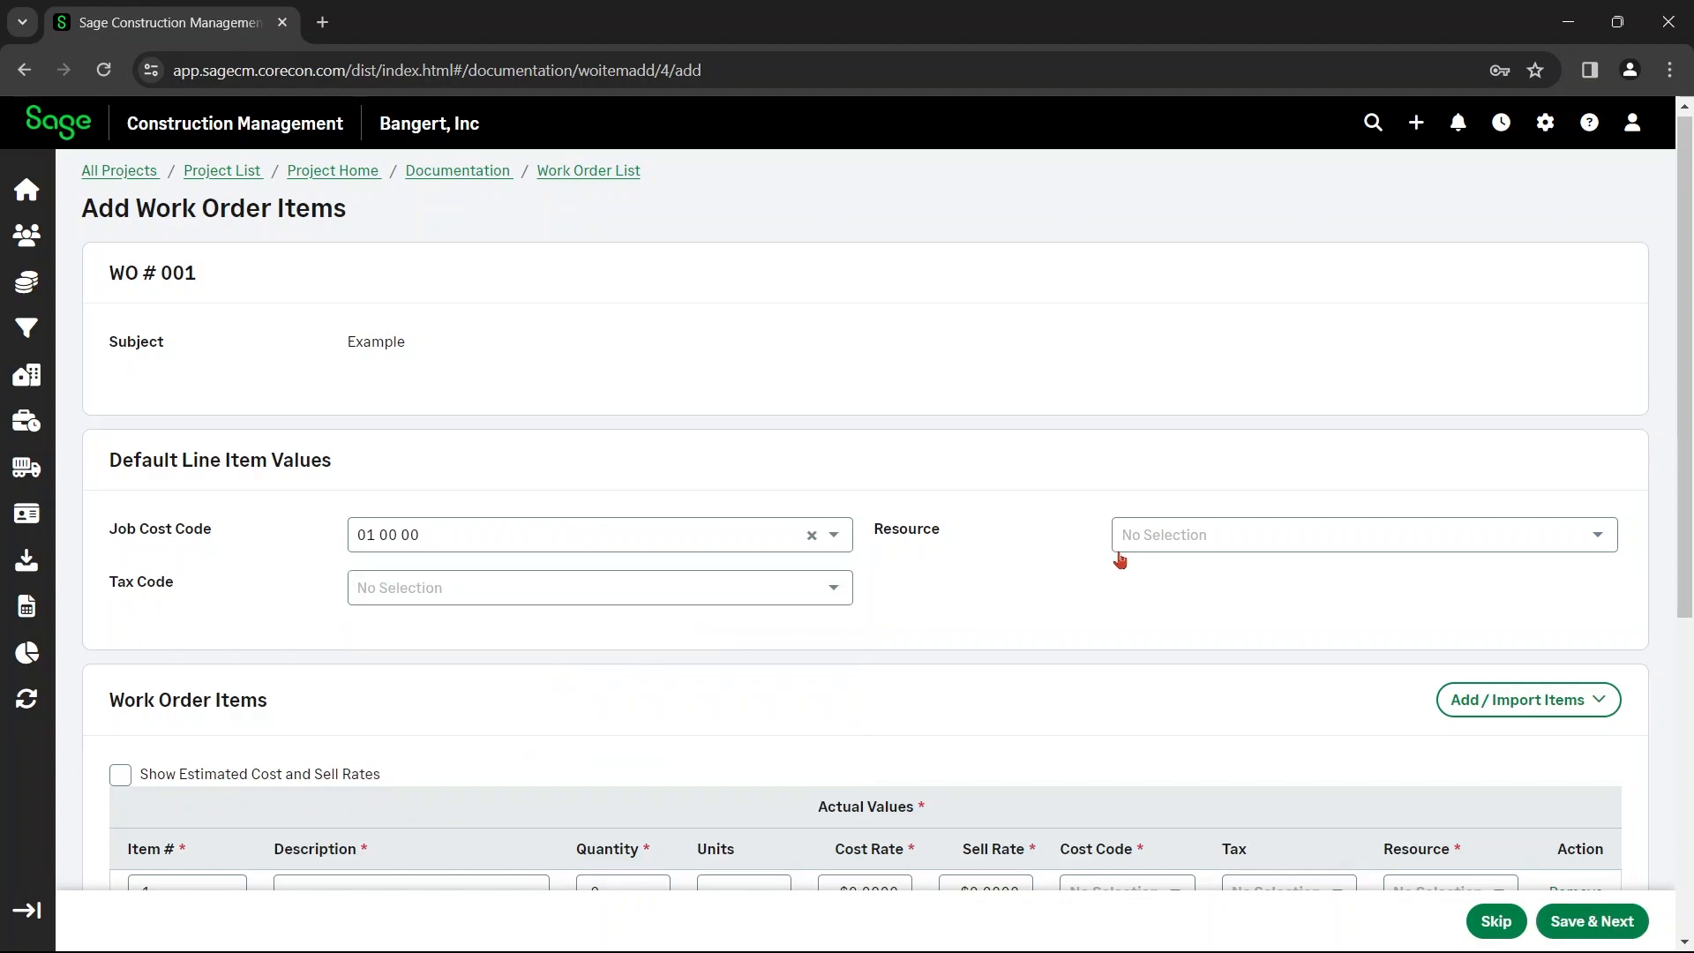
pyautogui.click(1166, 540)
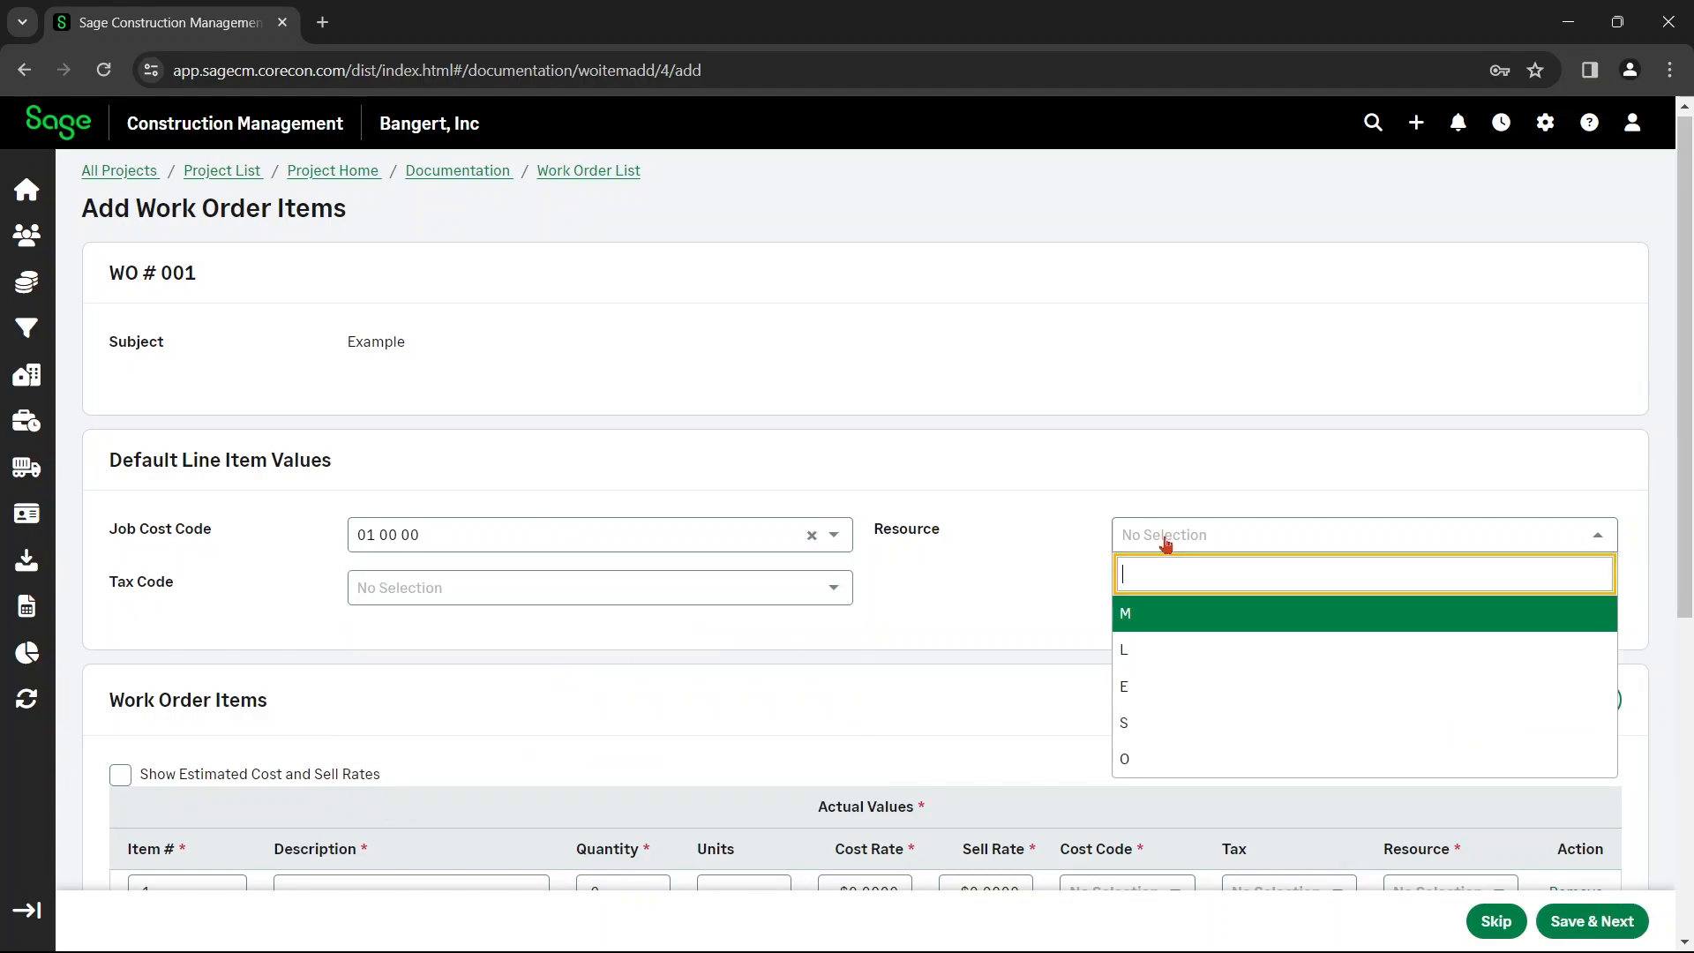
pyautogui.click(1196, 627)
pyautogui.click(751, 588)
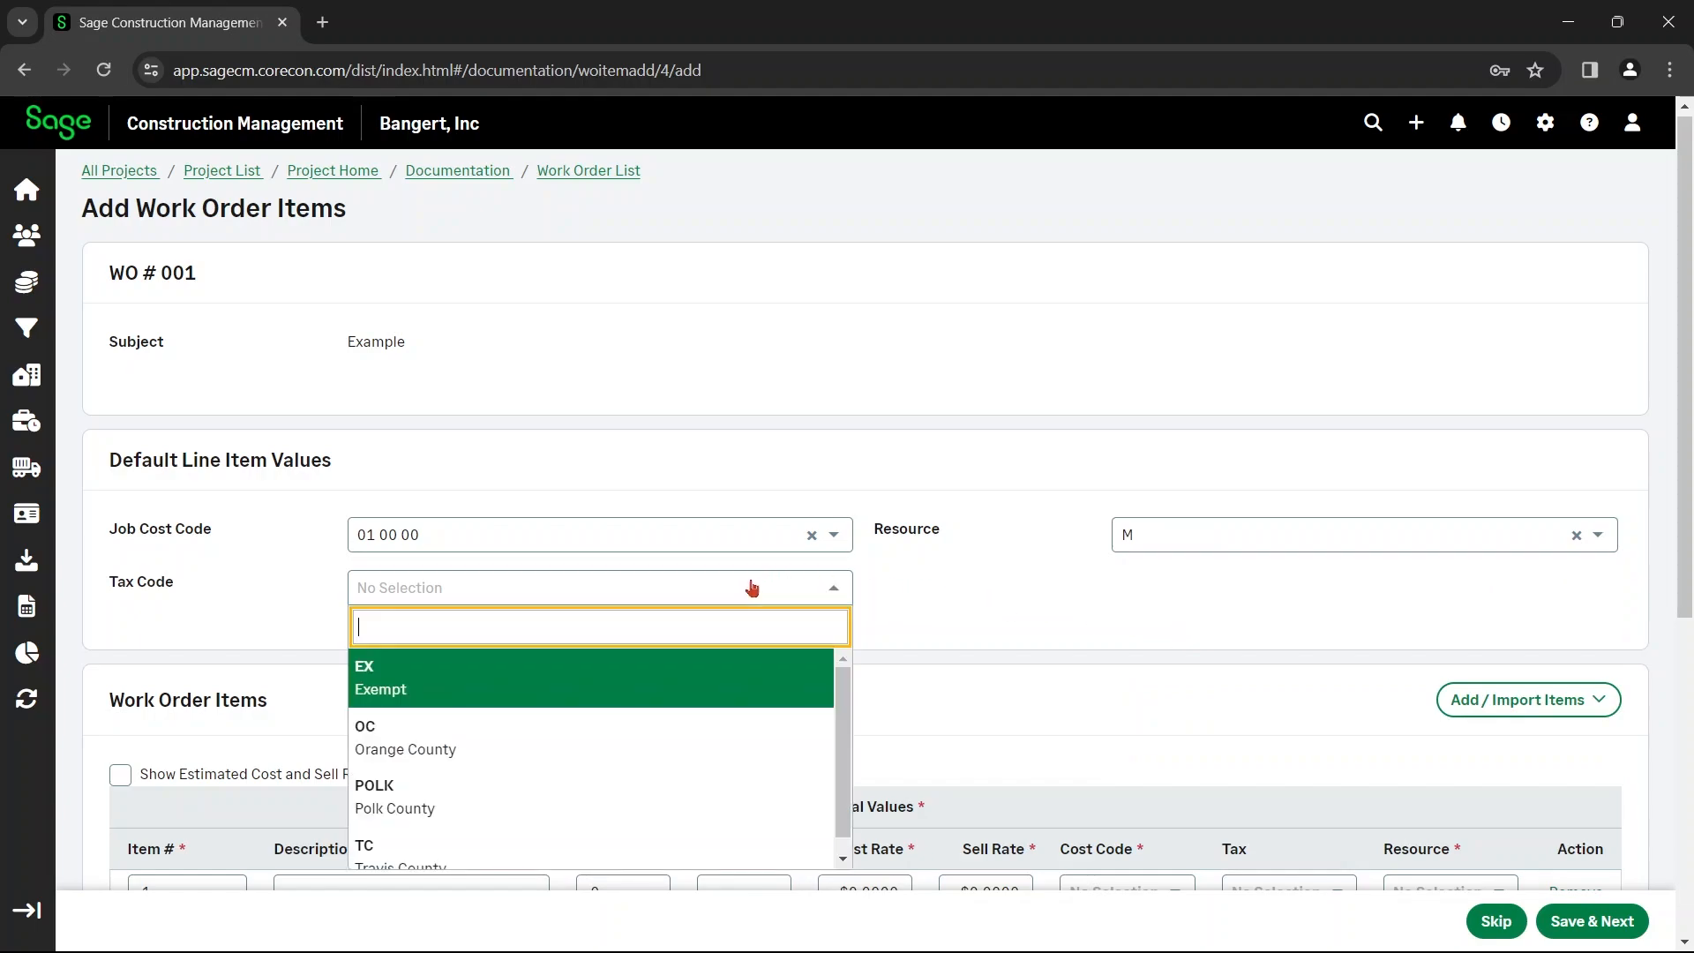
pyautogui.click(703, 692)
# Show the estimated cost and sell rates in the work order items table
pyautogui.scroll(-4, 734, 684)
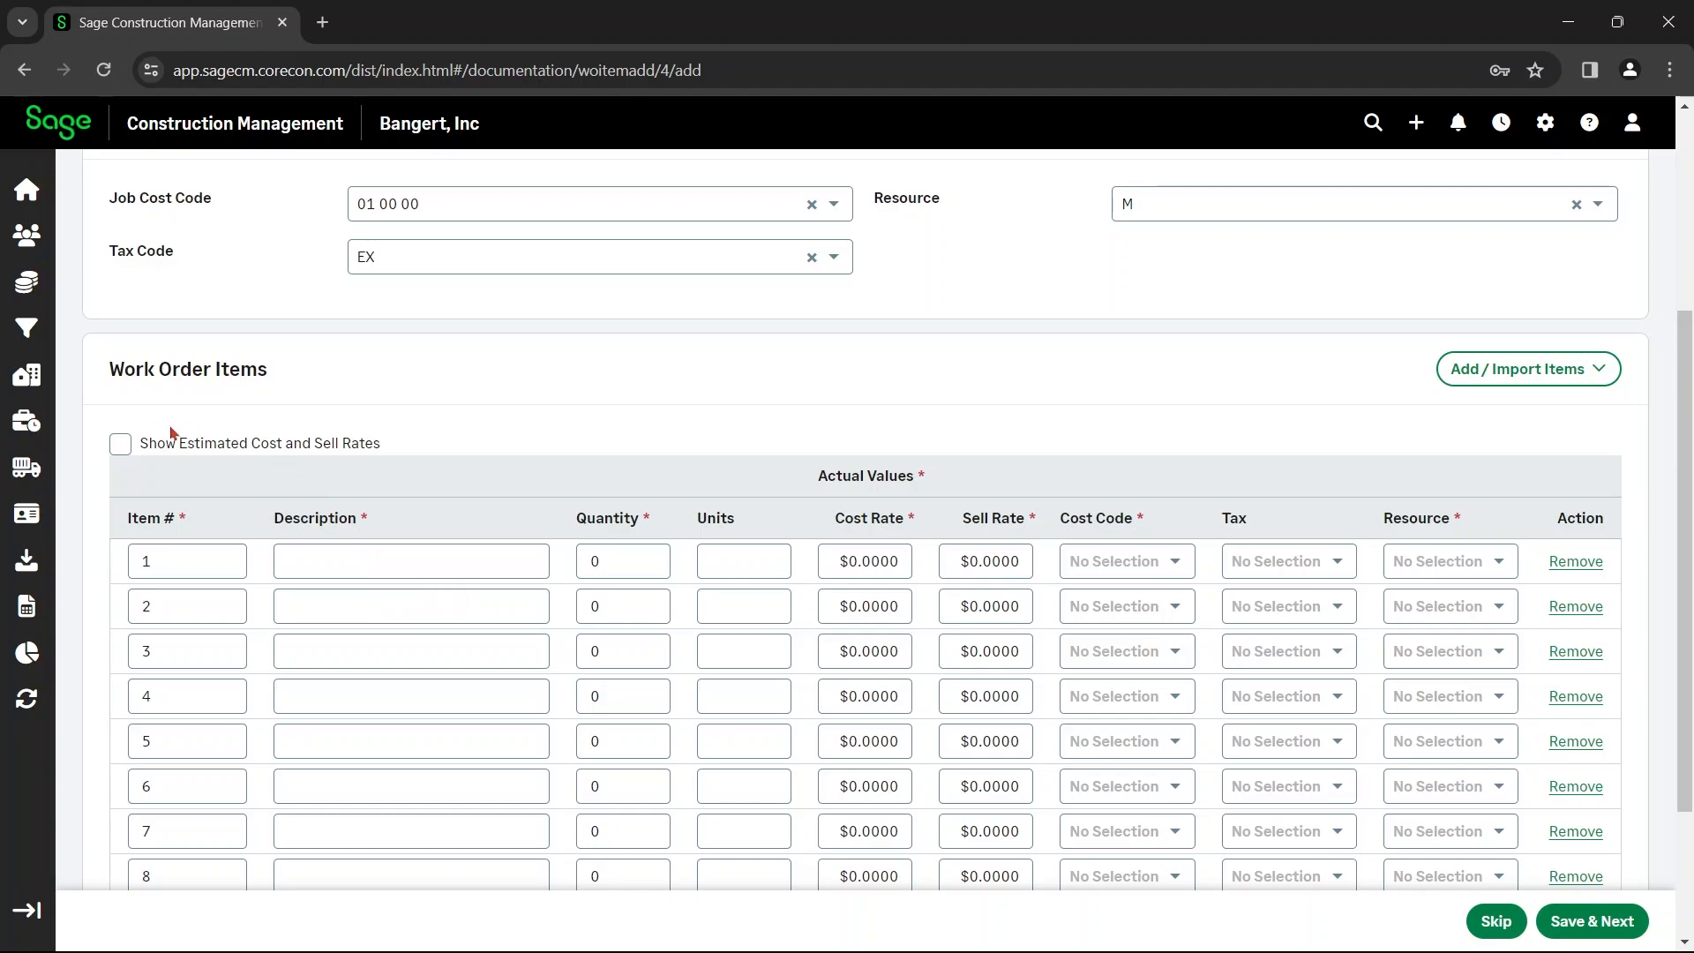
pyautogui.scroll(-2, 132, 438)
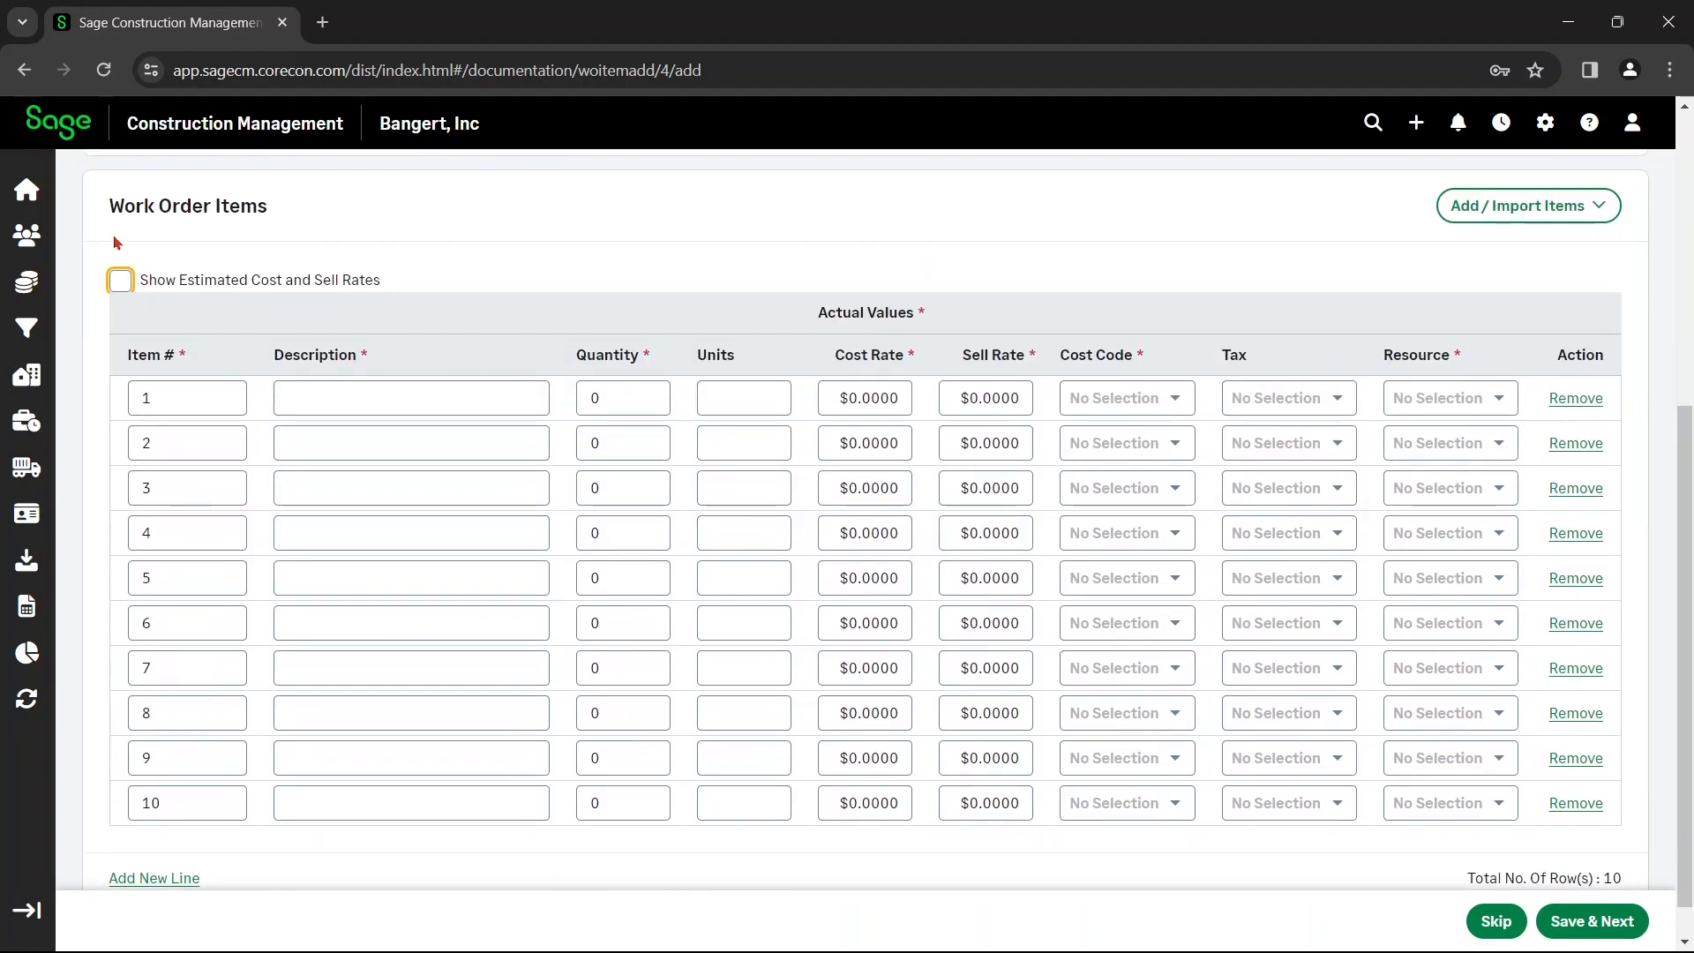
pyautogui.scroll(-1, 124, 264)
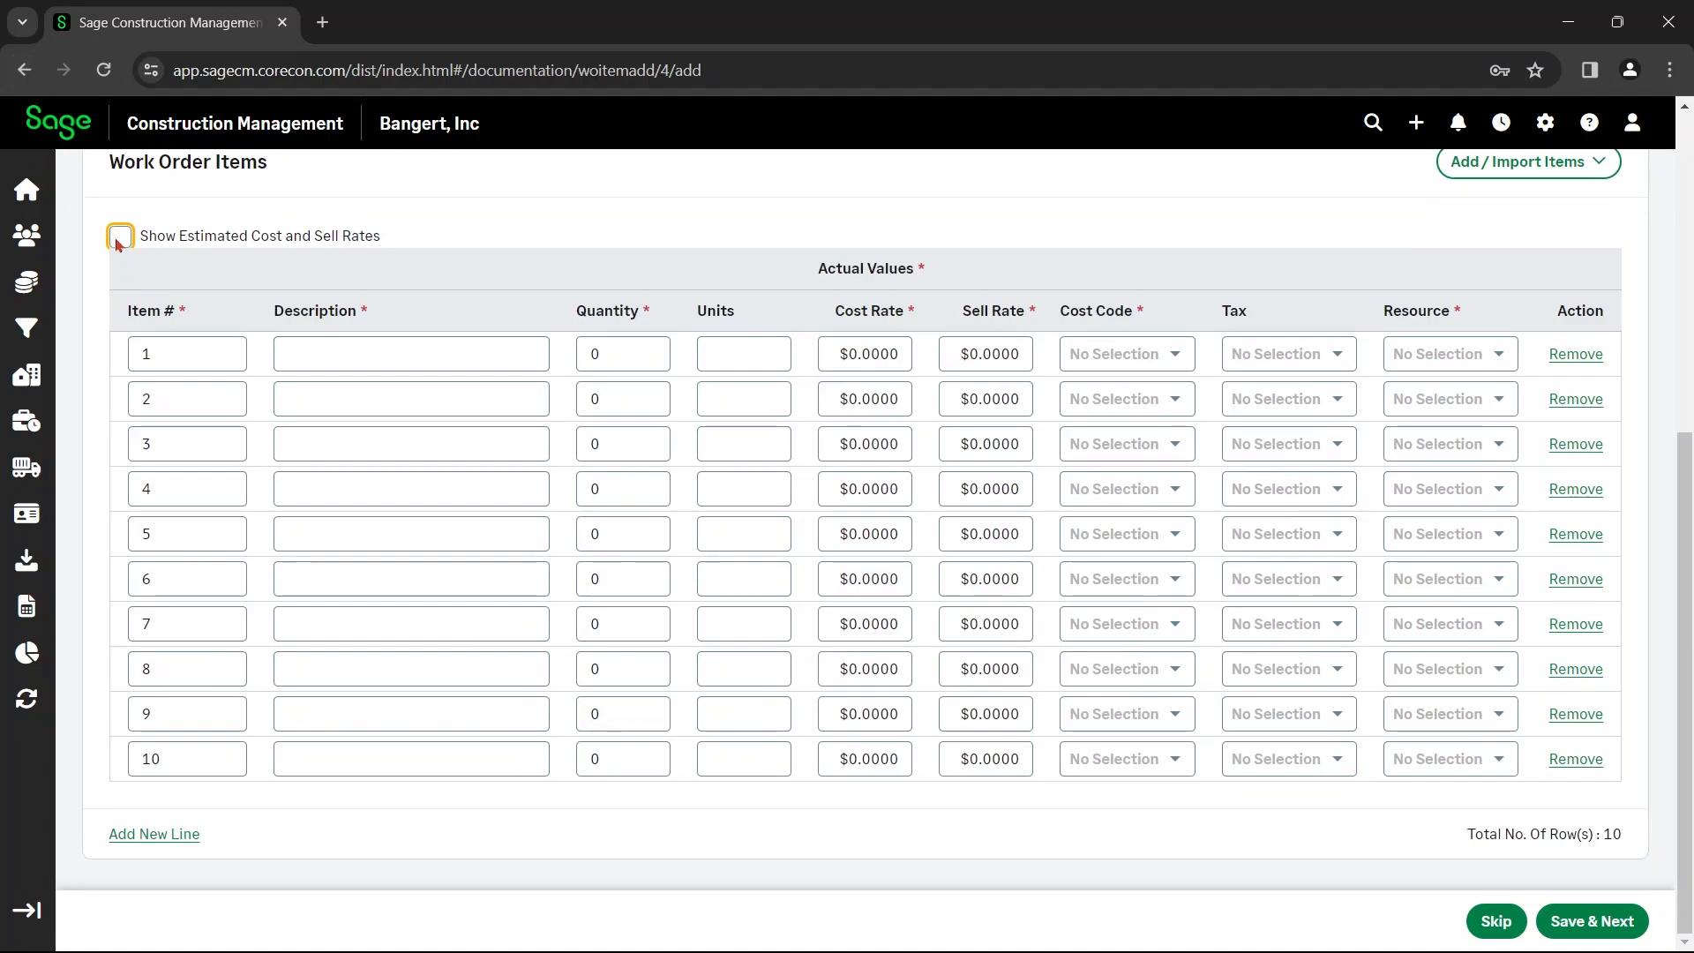
pyautogui.click(118, 243)
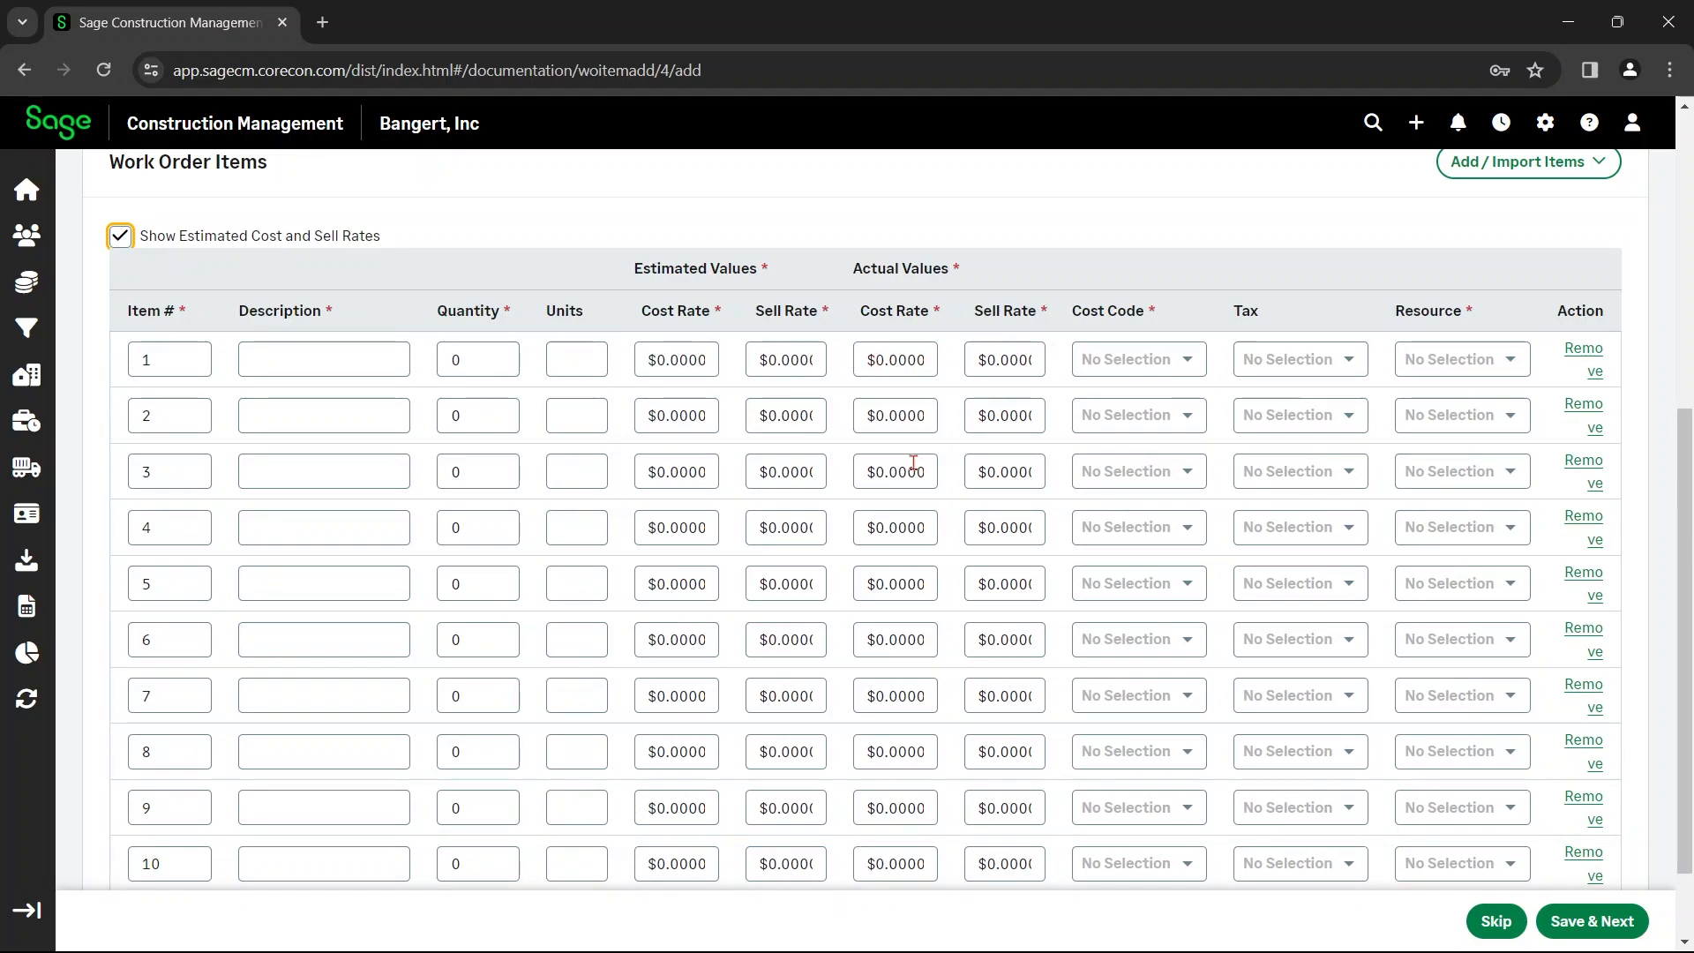
# Describe item 1 as "example" with a quantity of 2 and units of "ea"
pyautogui.click(353, 345)
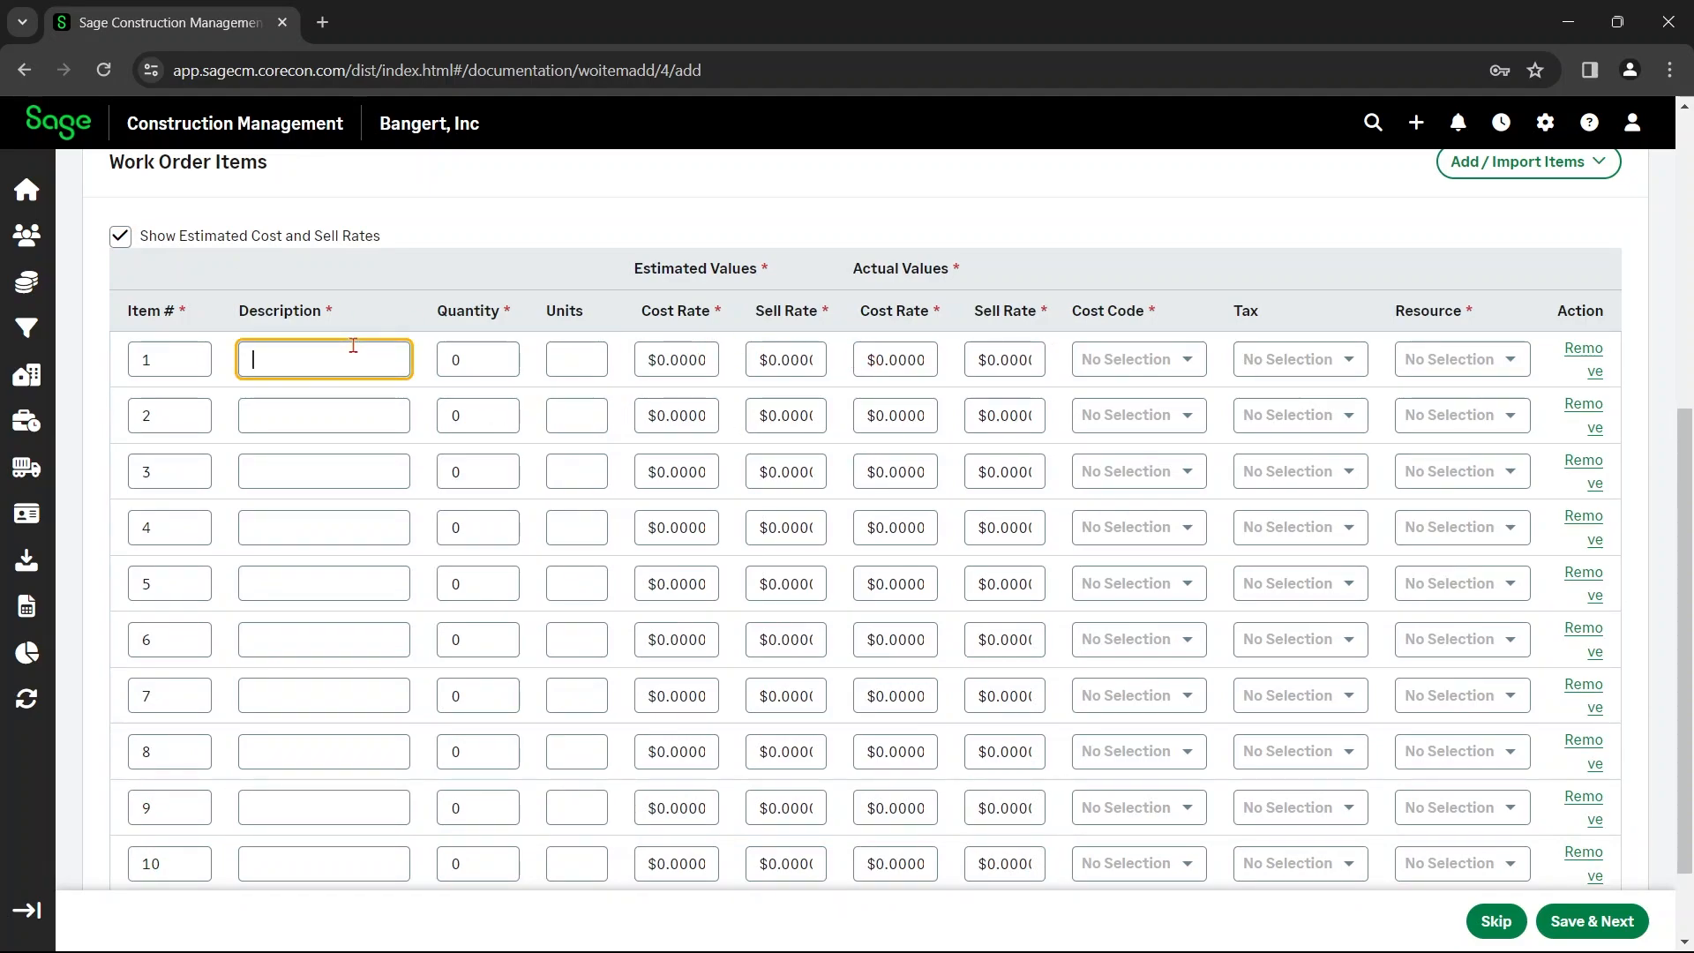
pyautogui.click(462, 355)
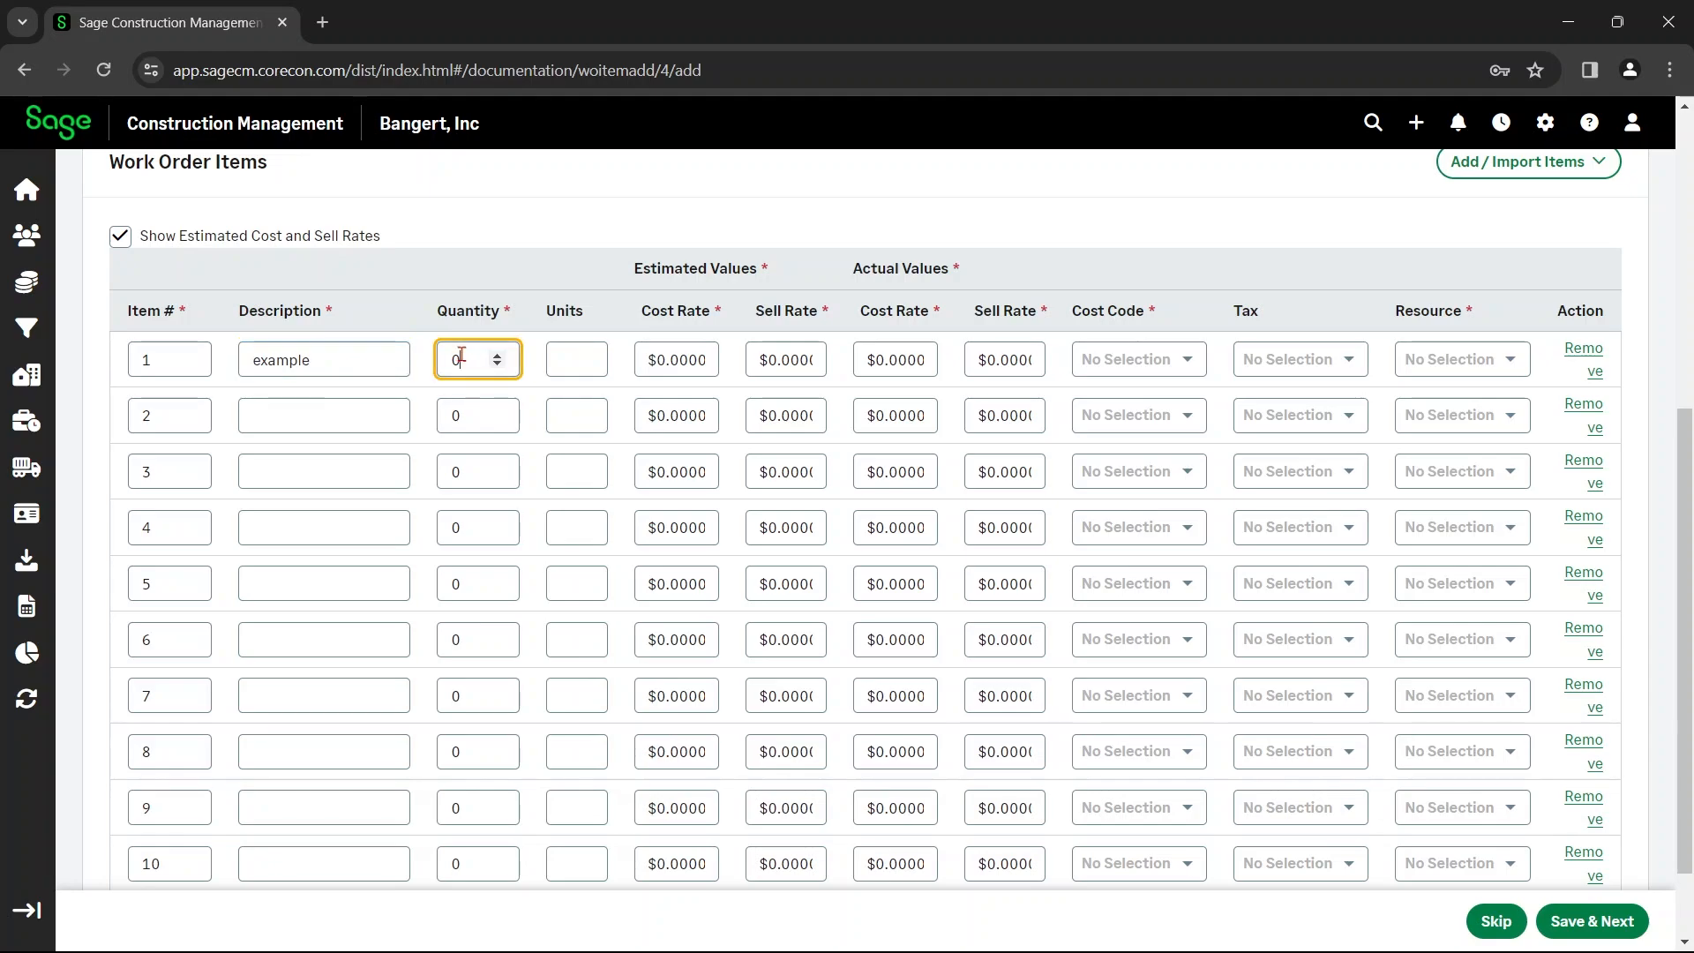
pyautogui.click(569, 350)
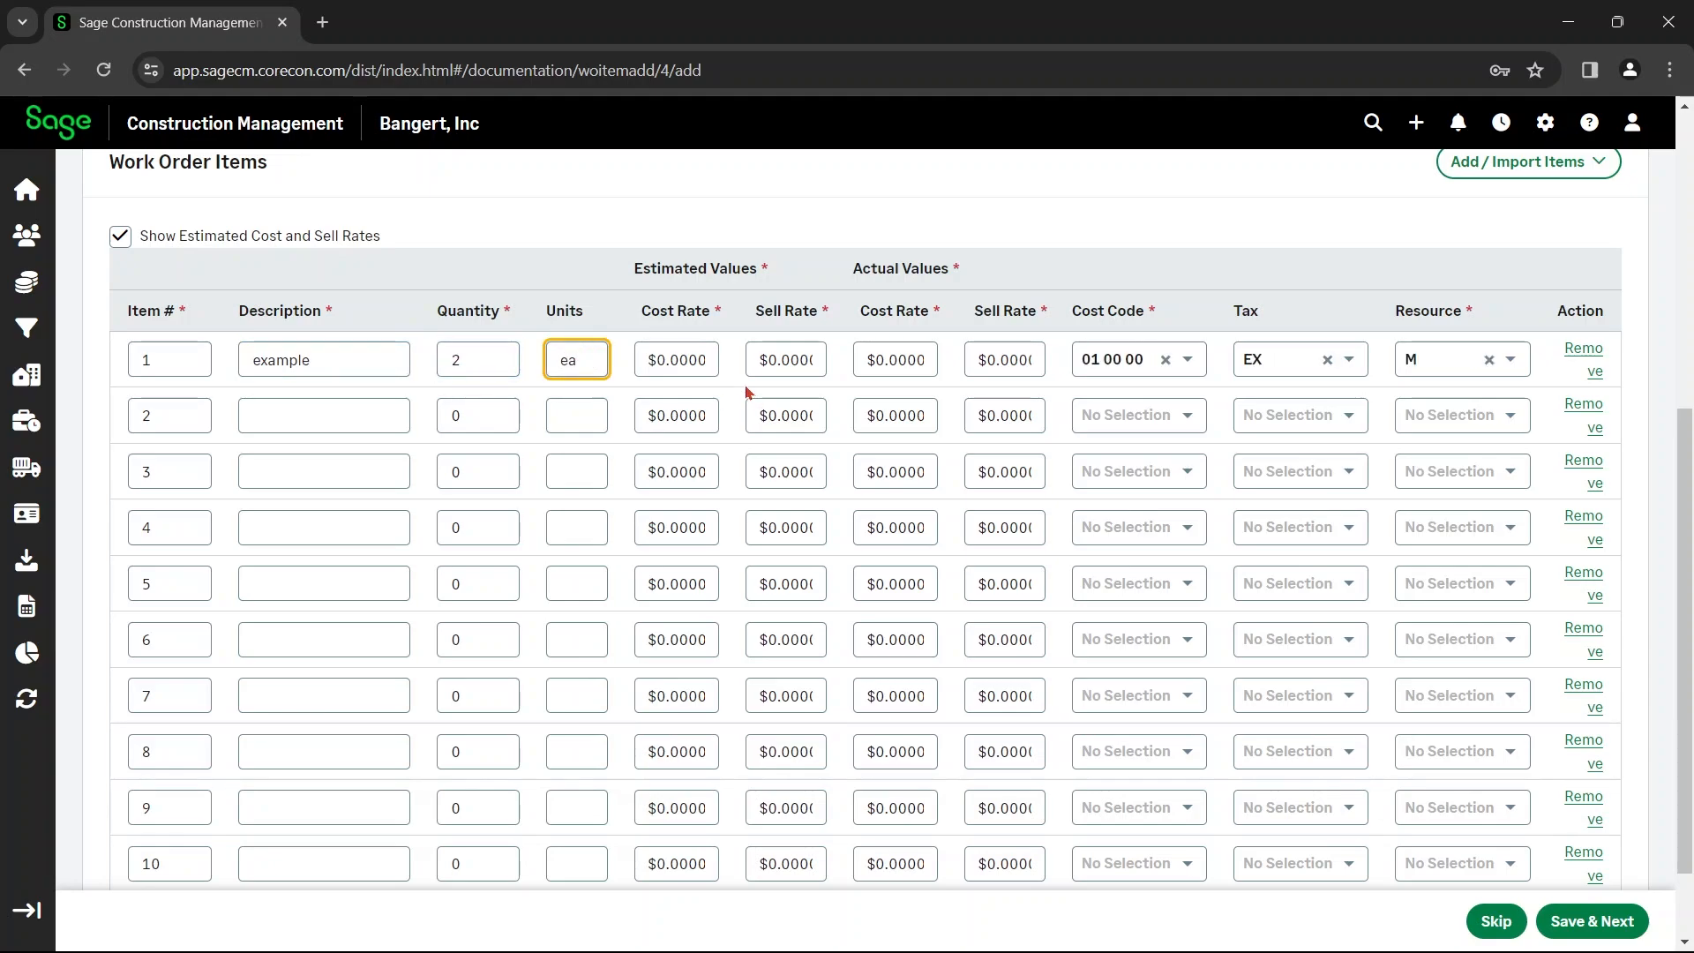
# For item 1, set the estimated cost and sell rates to $100 and $200, and the actual cost and sell rates to $101 and $202
pyautogui.click(701, 367)
pyautogui.click(762, 360)
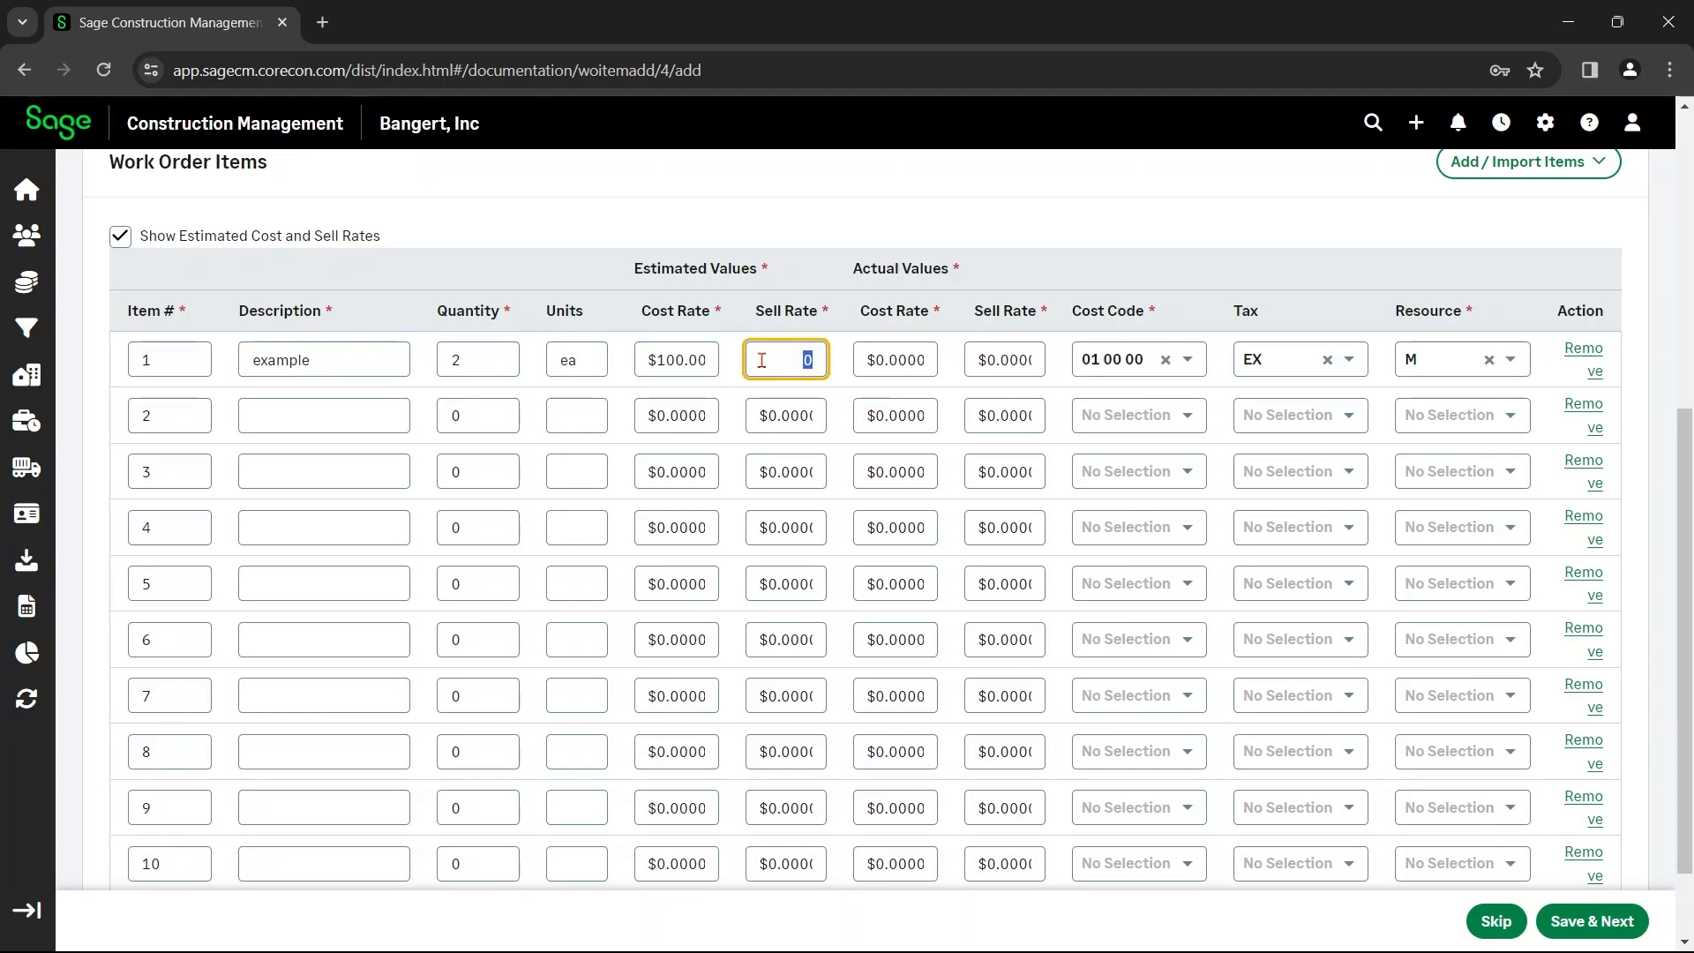
pyautogui.click(873, 354)
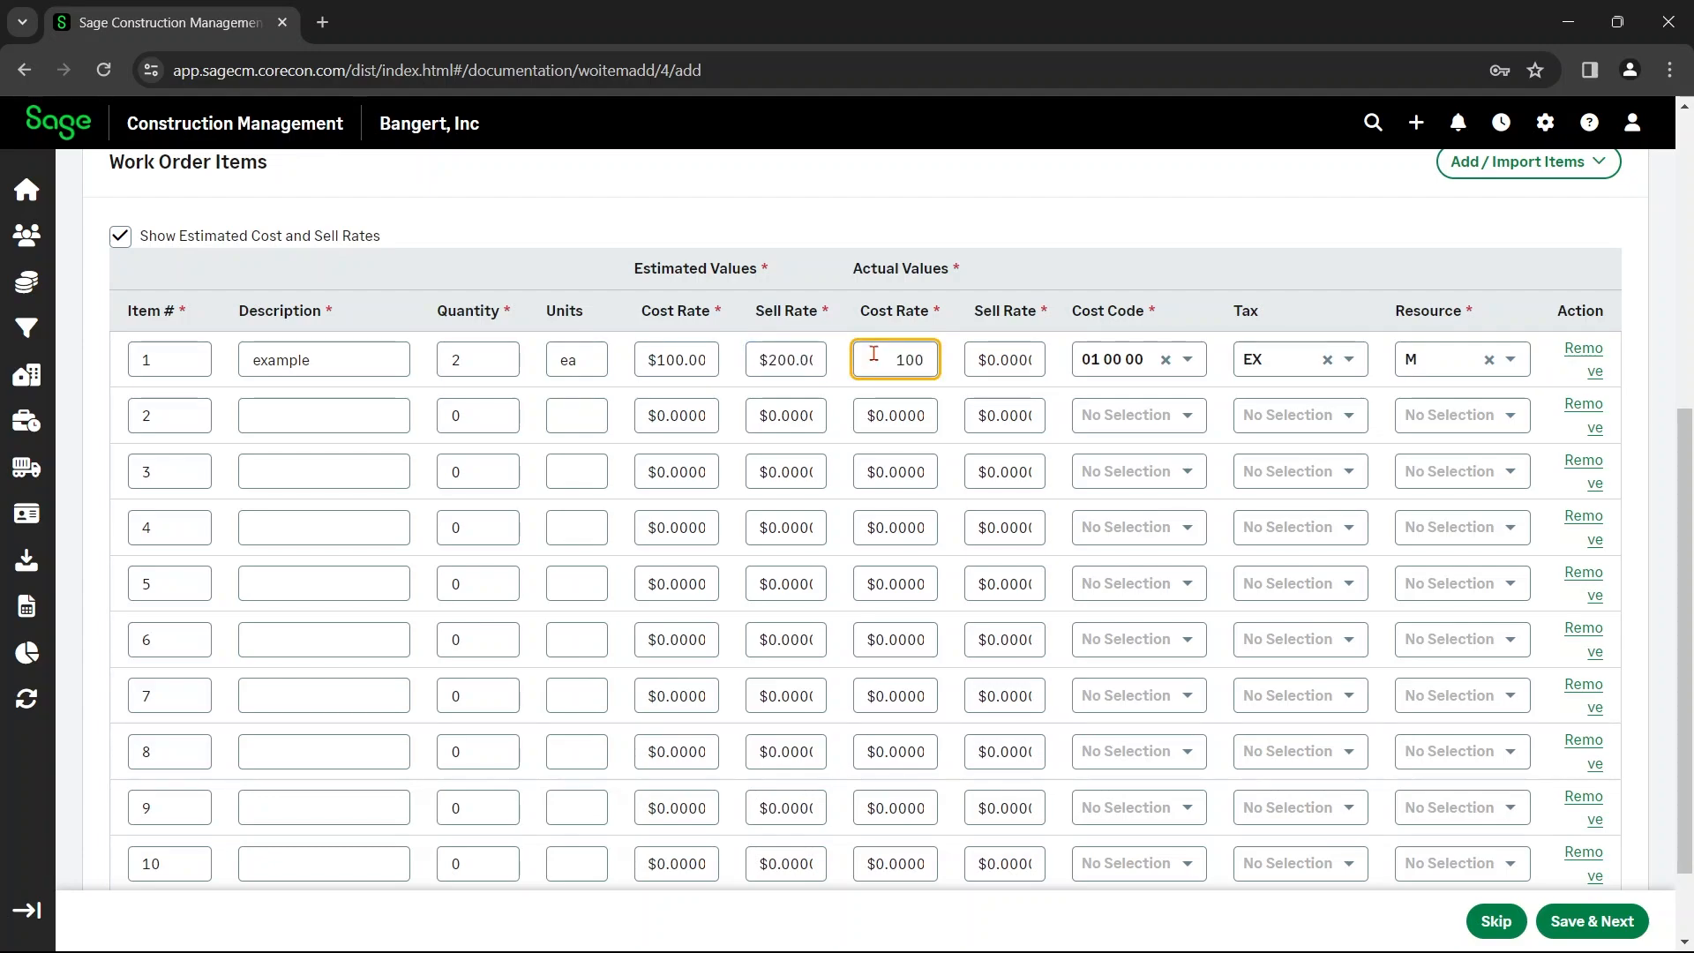
pyautogui.click(1004, 351)
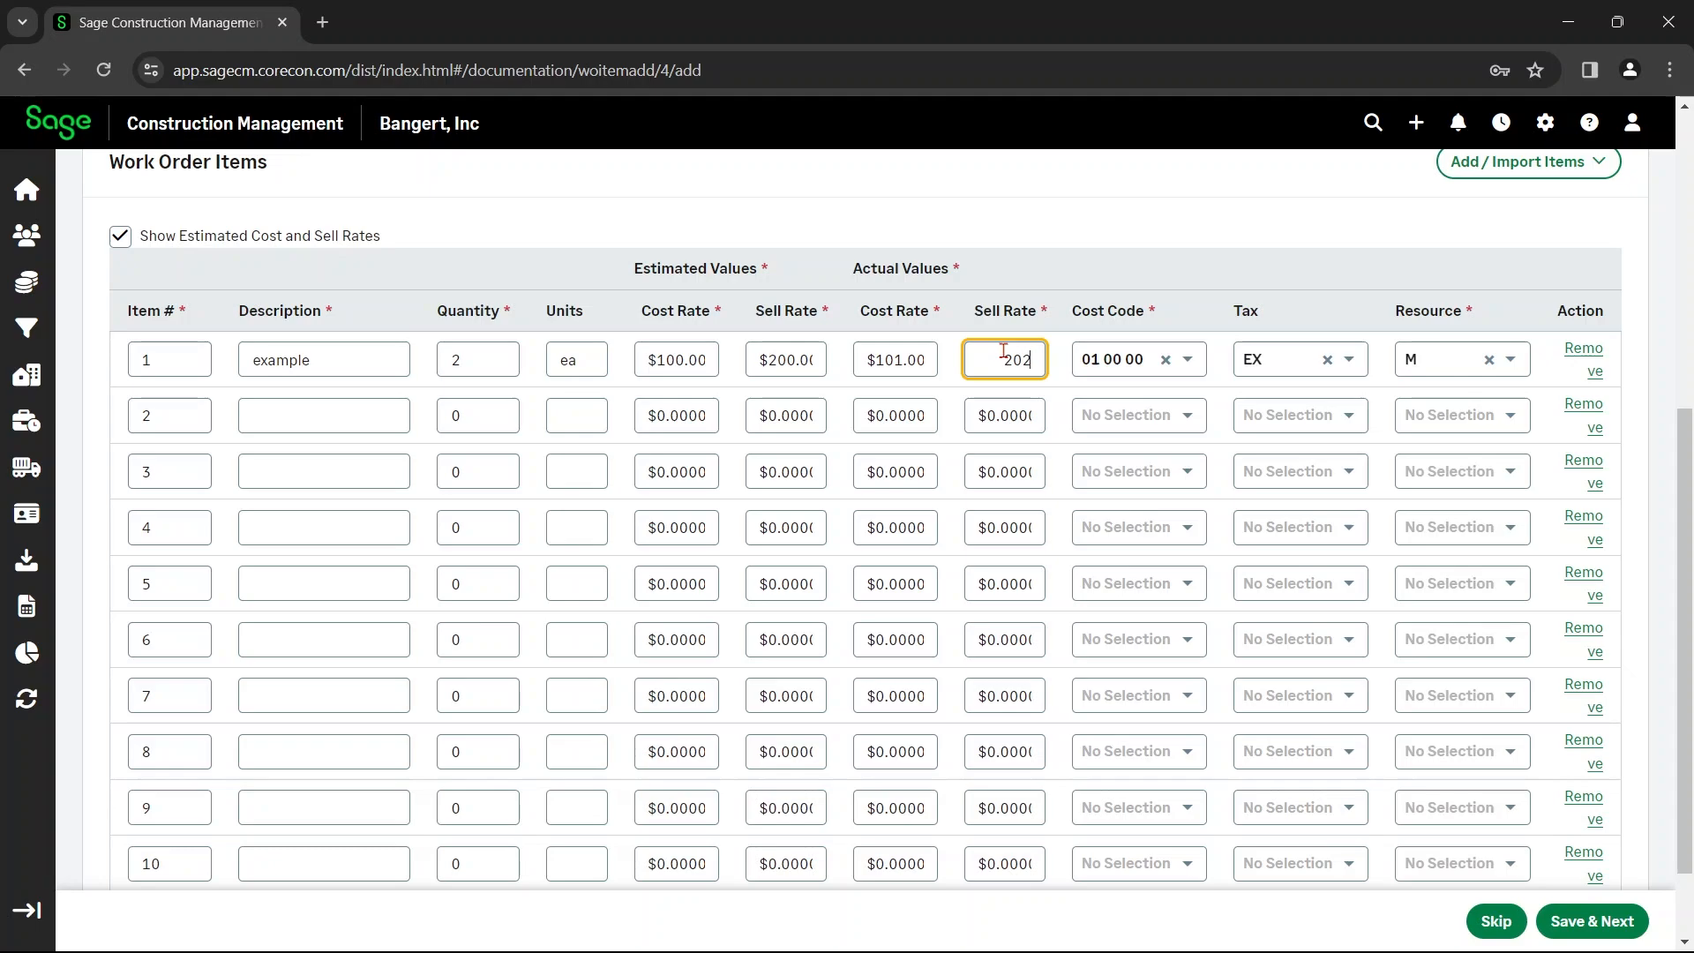
pyautogui.click(1268, 307)
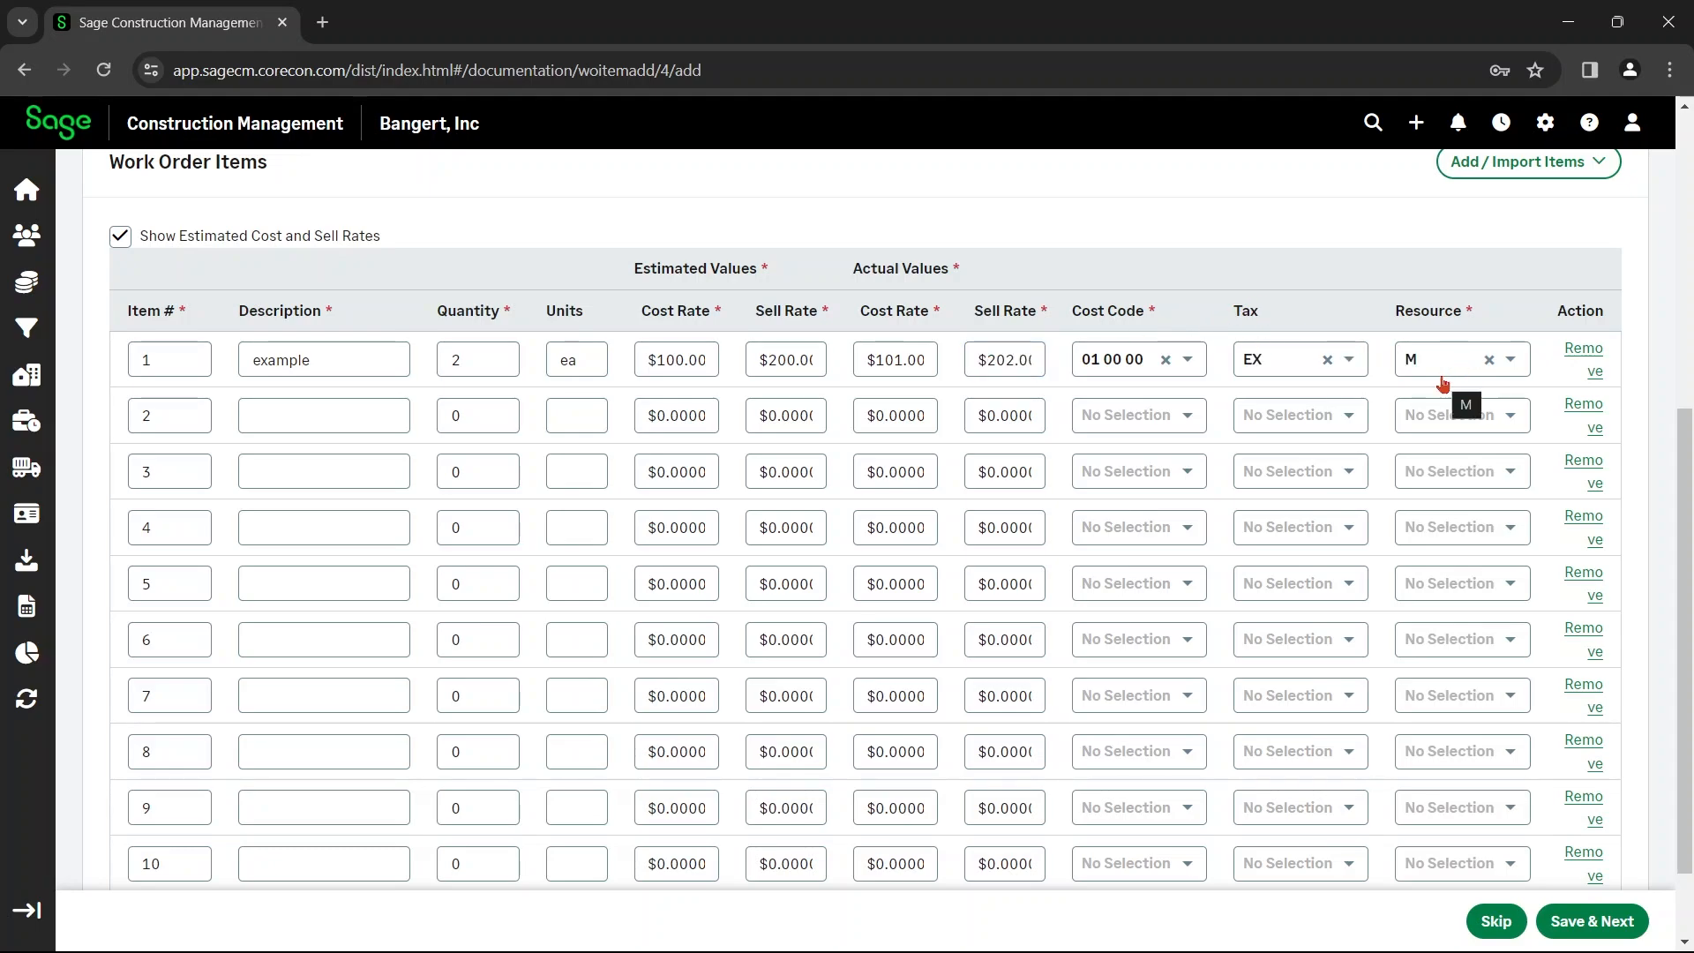
# Compare item 1's codes with the default line item values and look through the available item import options
pyautogui.scroll(6, 1442, 384)
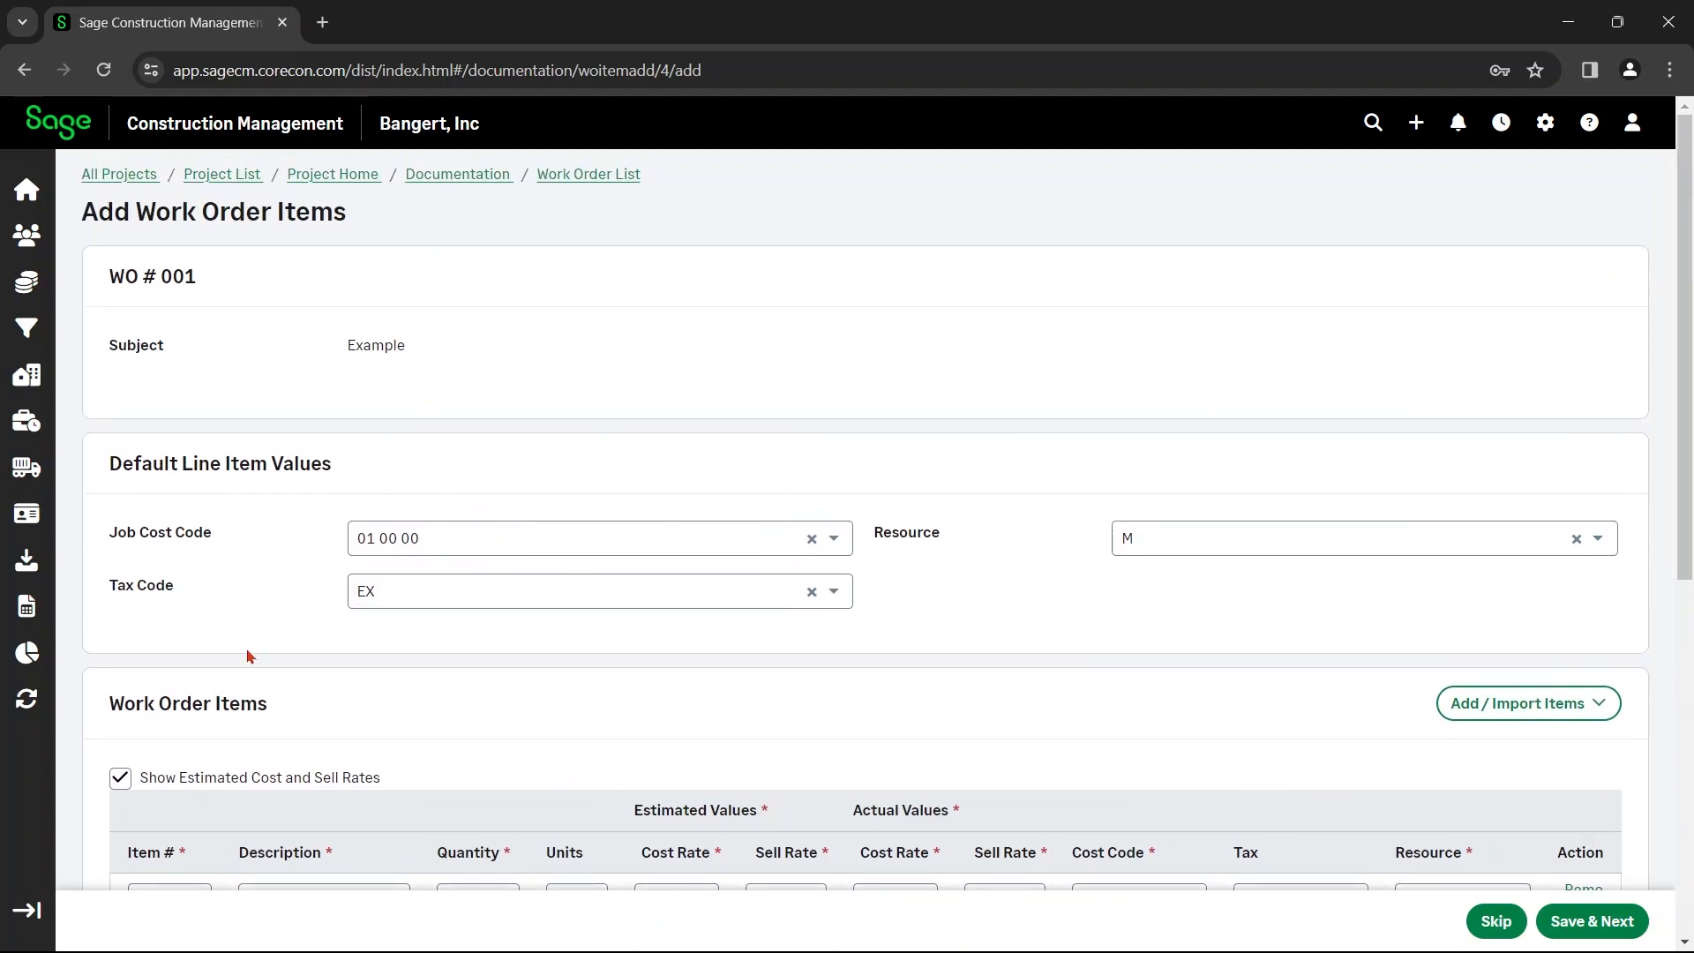
pyautogui.scroll(-6, 1023, 596)
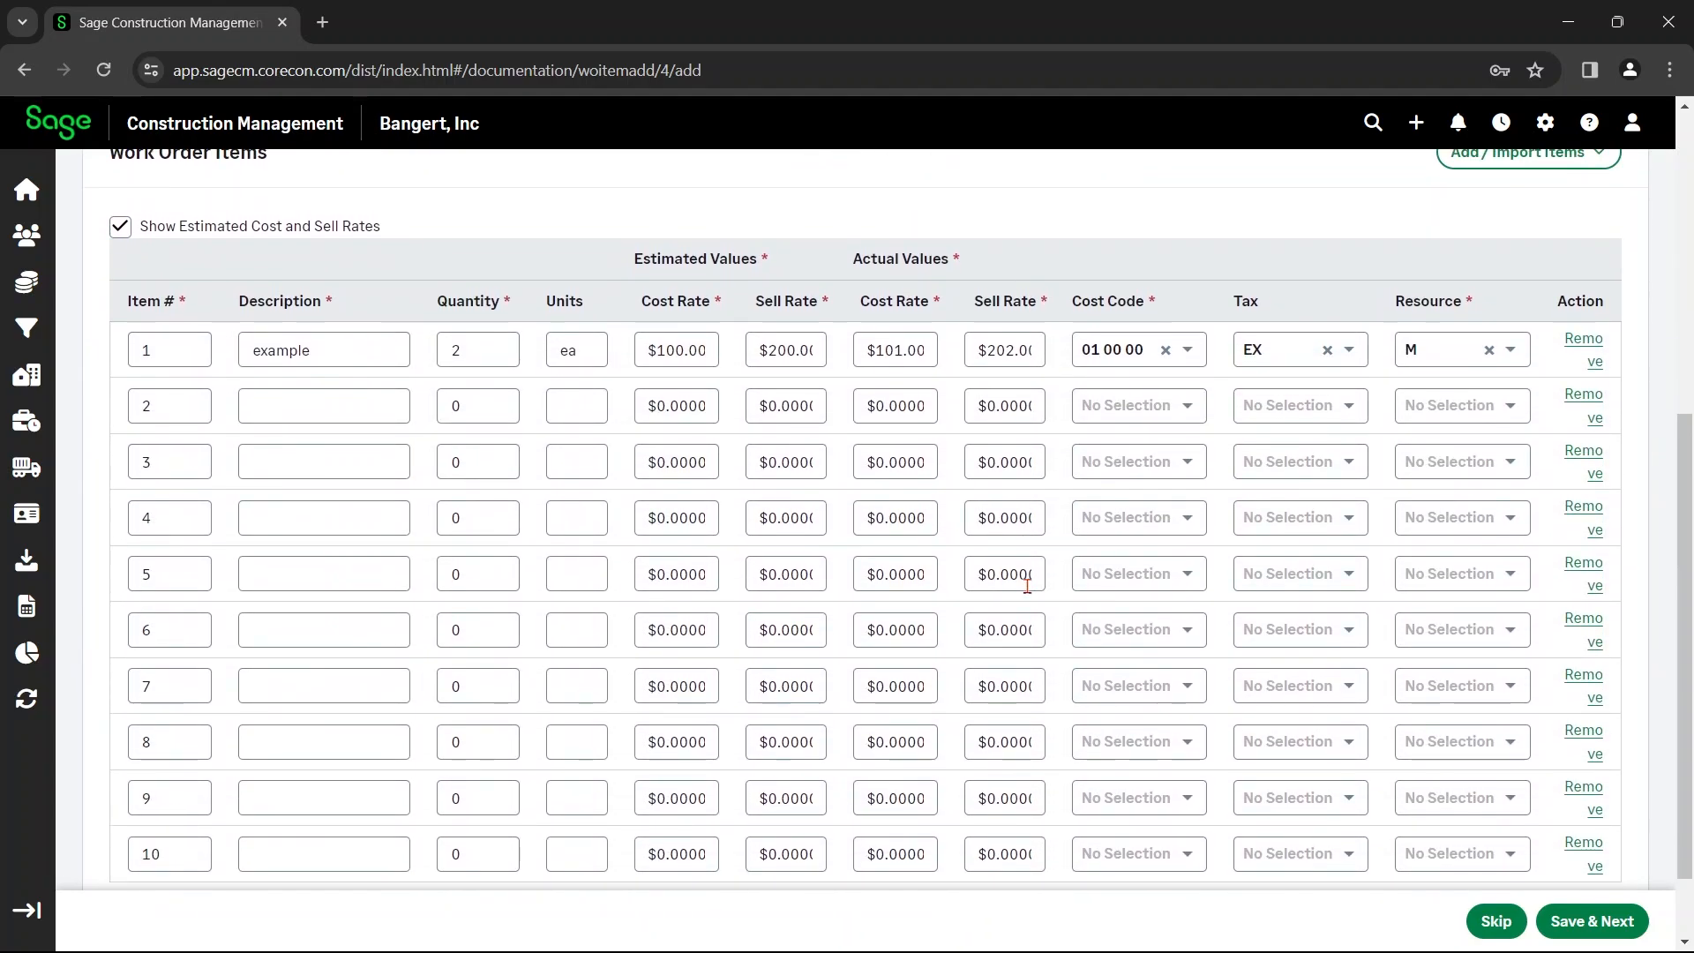
pyautogui.scroll(1, 1135, 495)
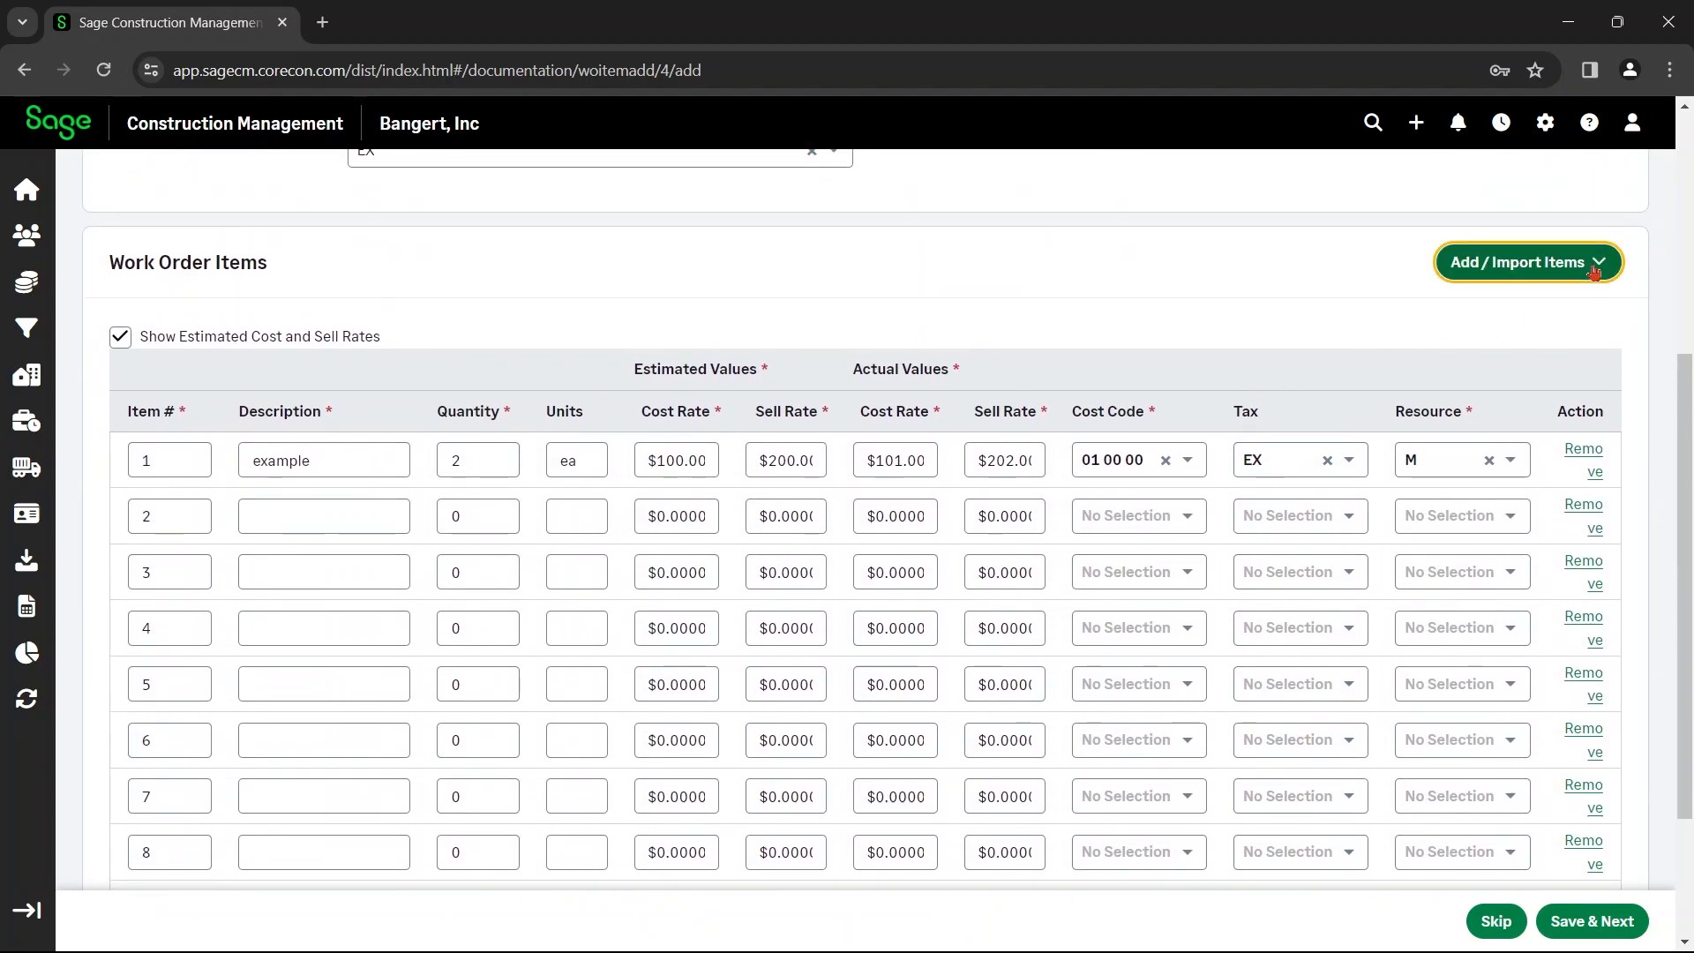
pyautogui.click(1548, 262)
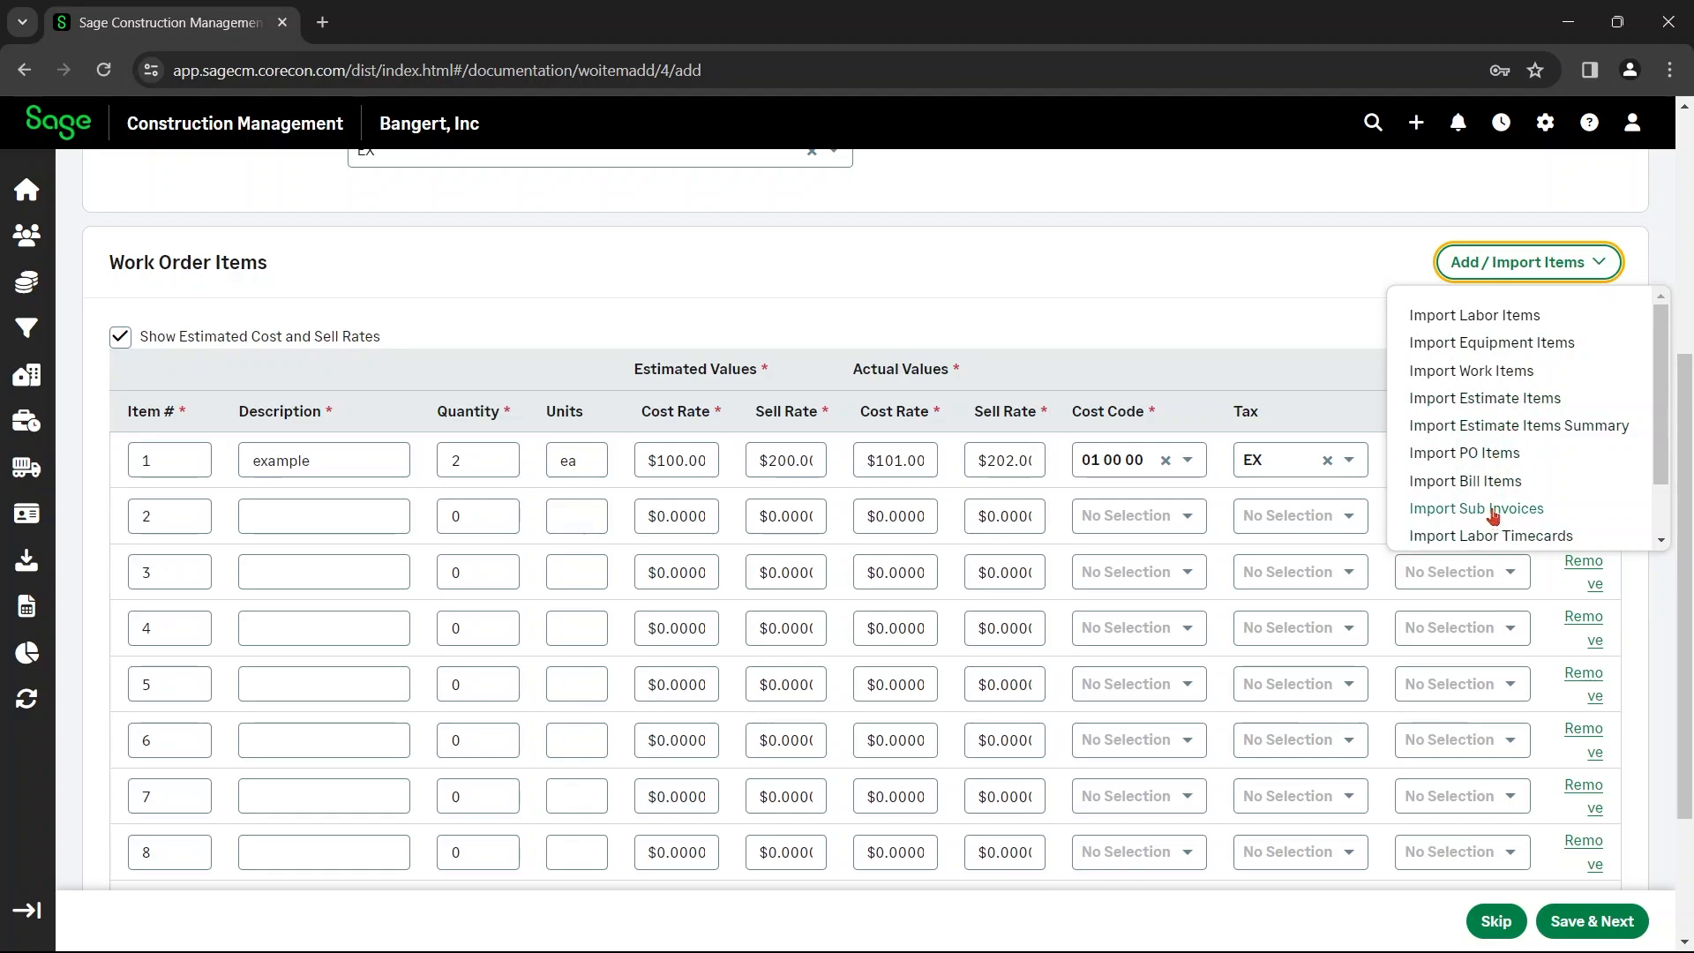
pyautogui.scroll(-1, 1489, 507)
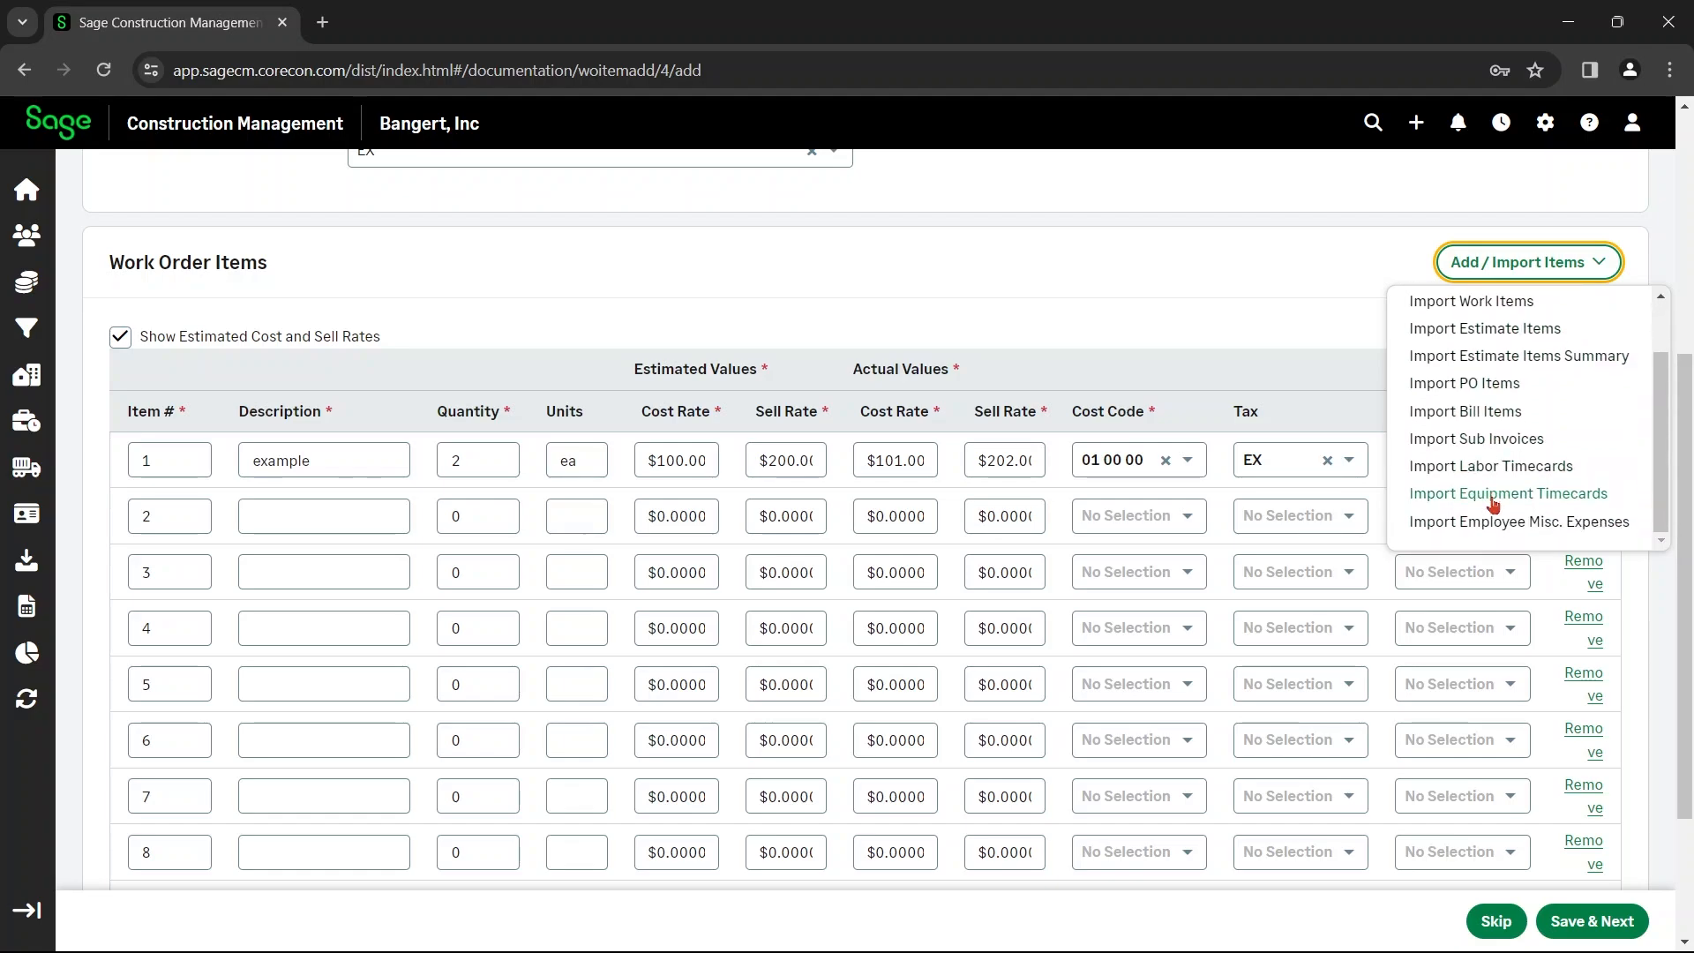
pyautogui.click(1241, 344)
# Save the work order items, check the options for linking existing records, and finish the work order without attaching any files
pyautogui.scroll(-3, 1288, 384)
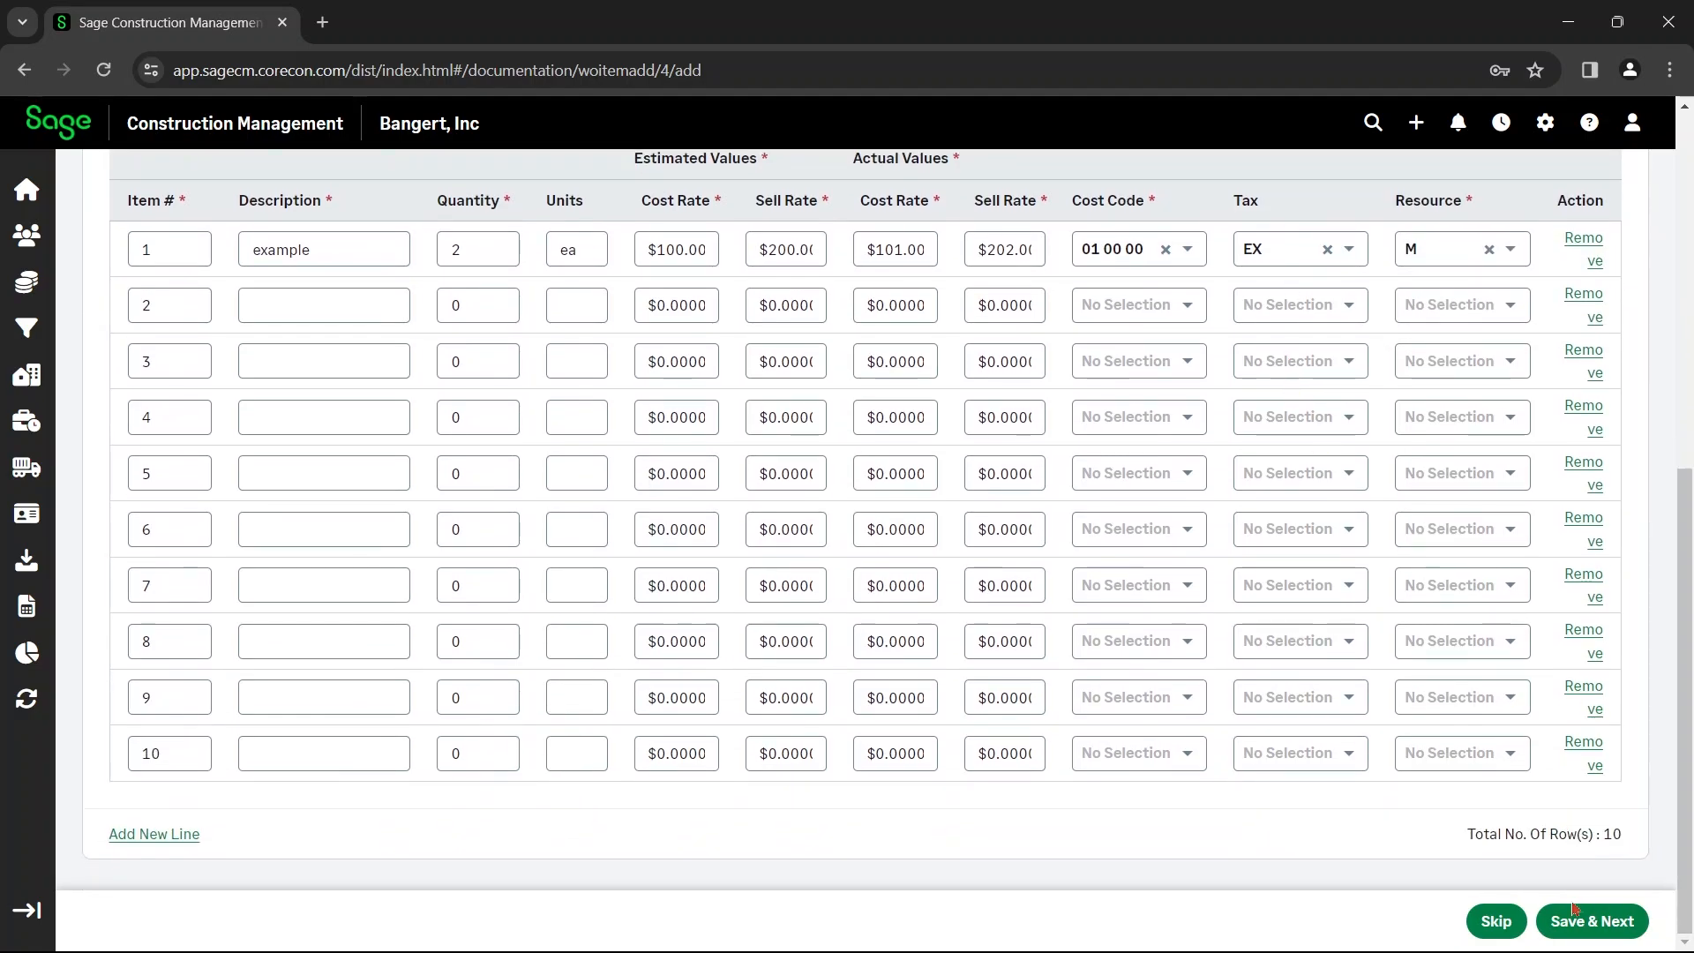
pyautogui.click(1603, 924)
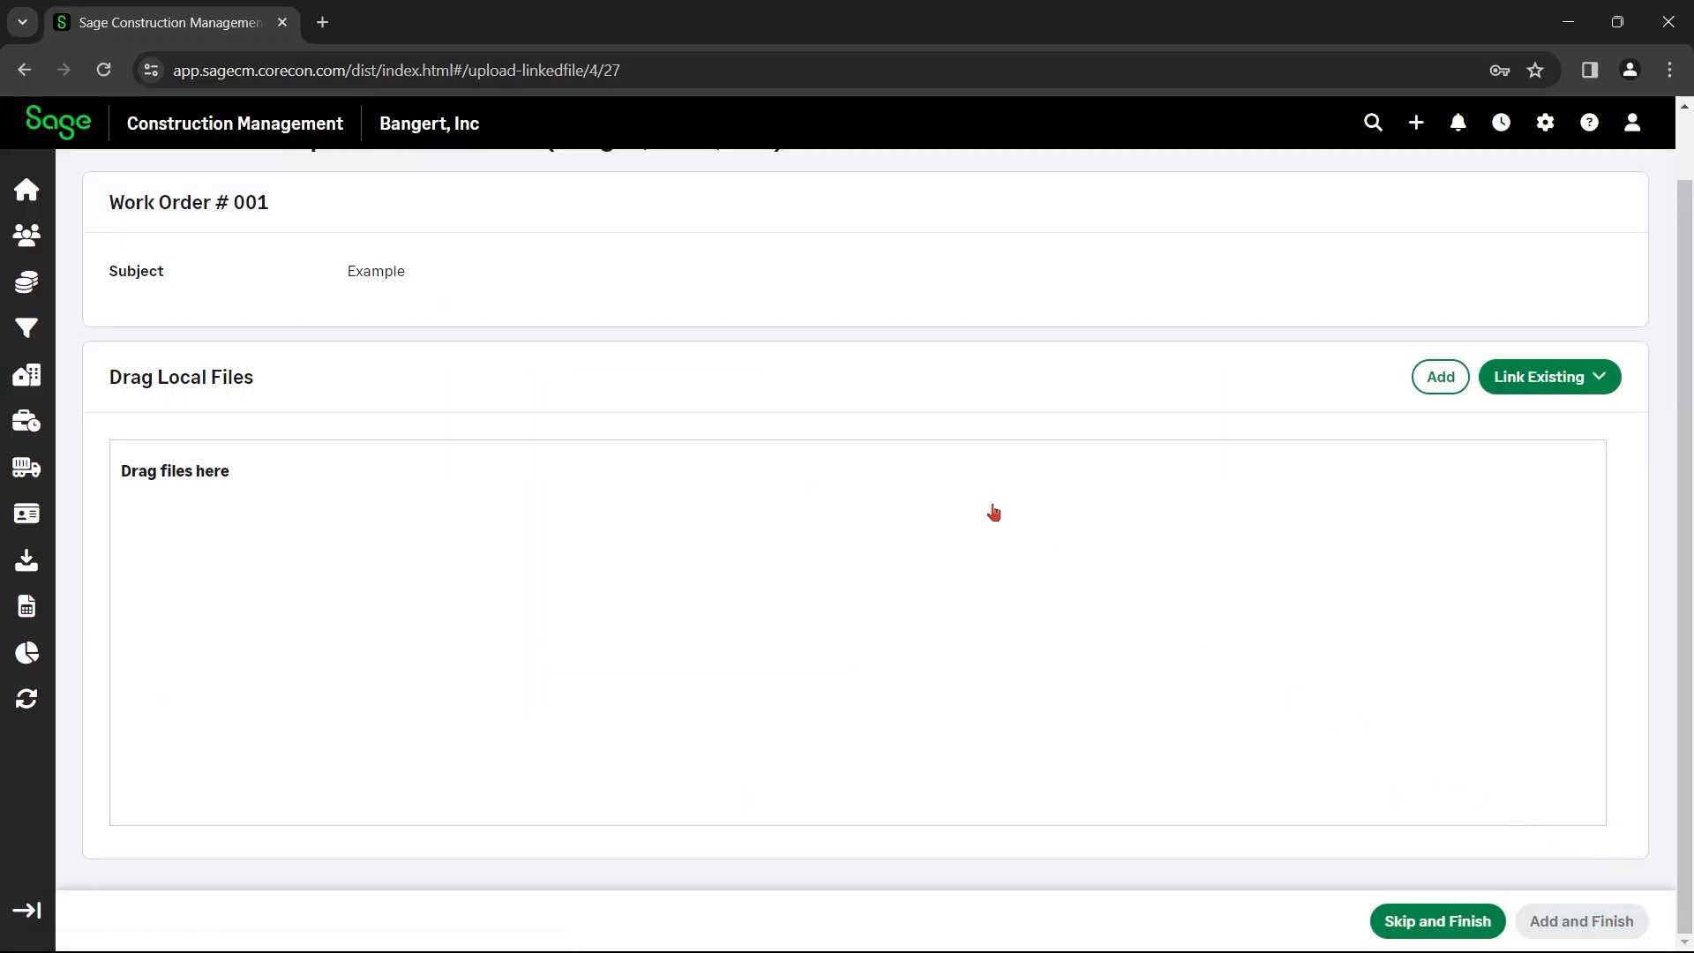
pyautogui.click(1516, 377)
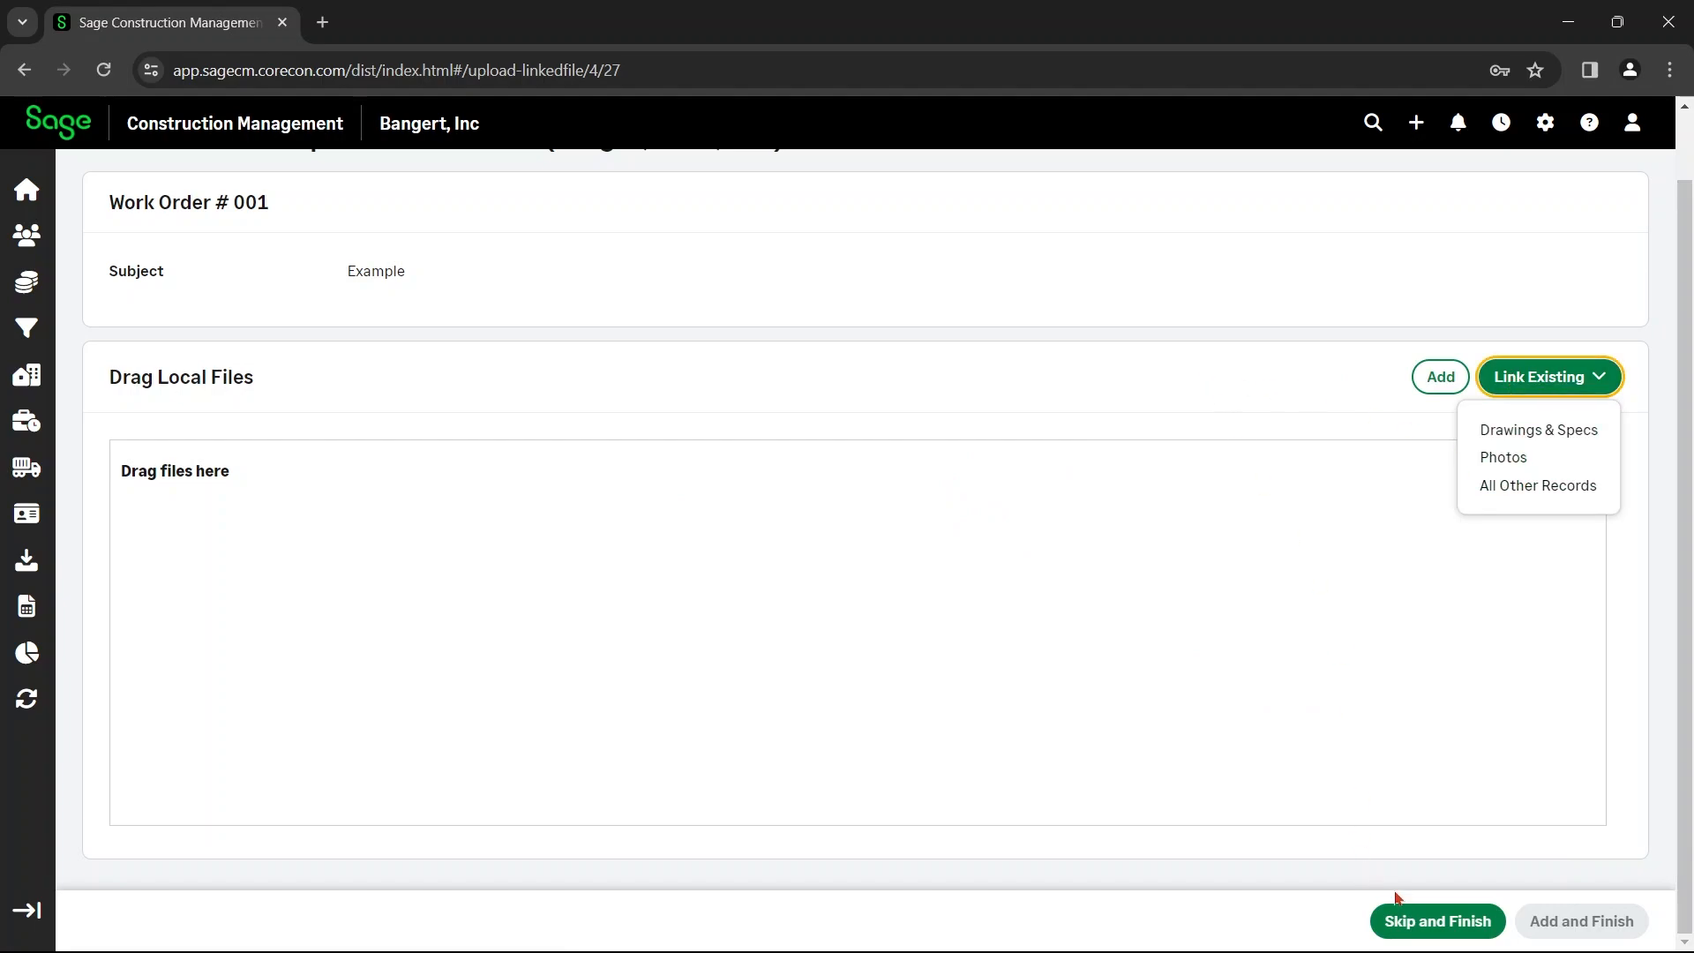
pyautogui.click(1440, 921)
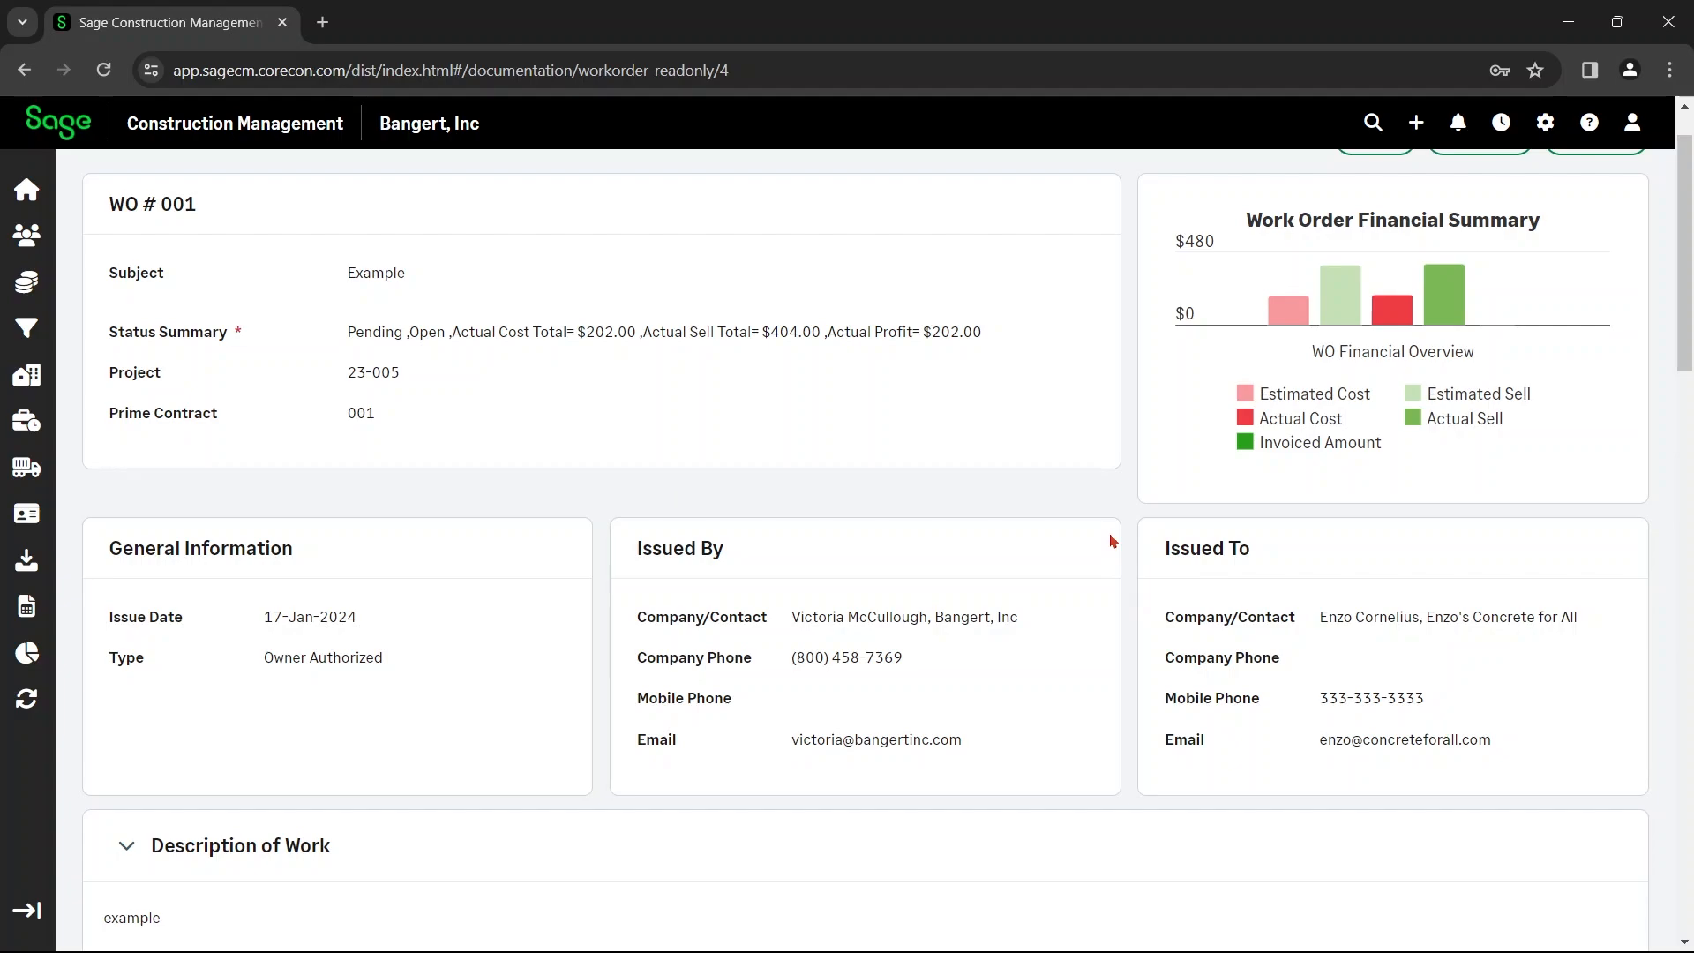
pyautogui.scroll(-10, 1112, 541)
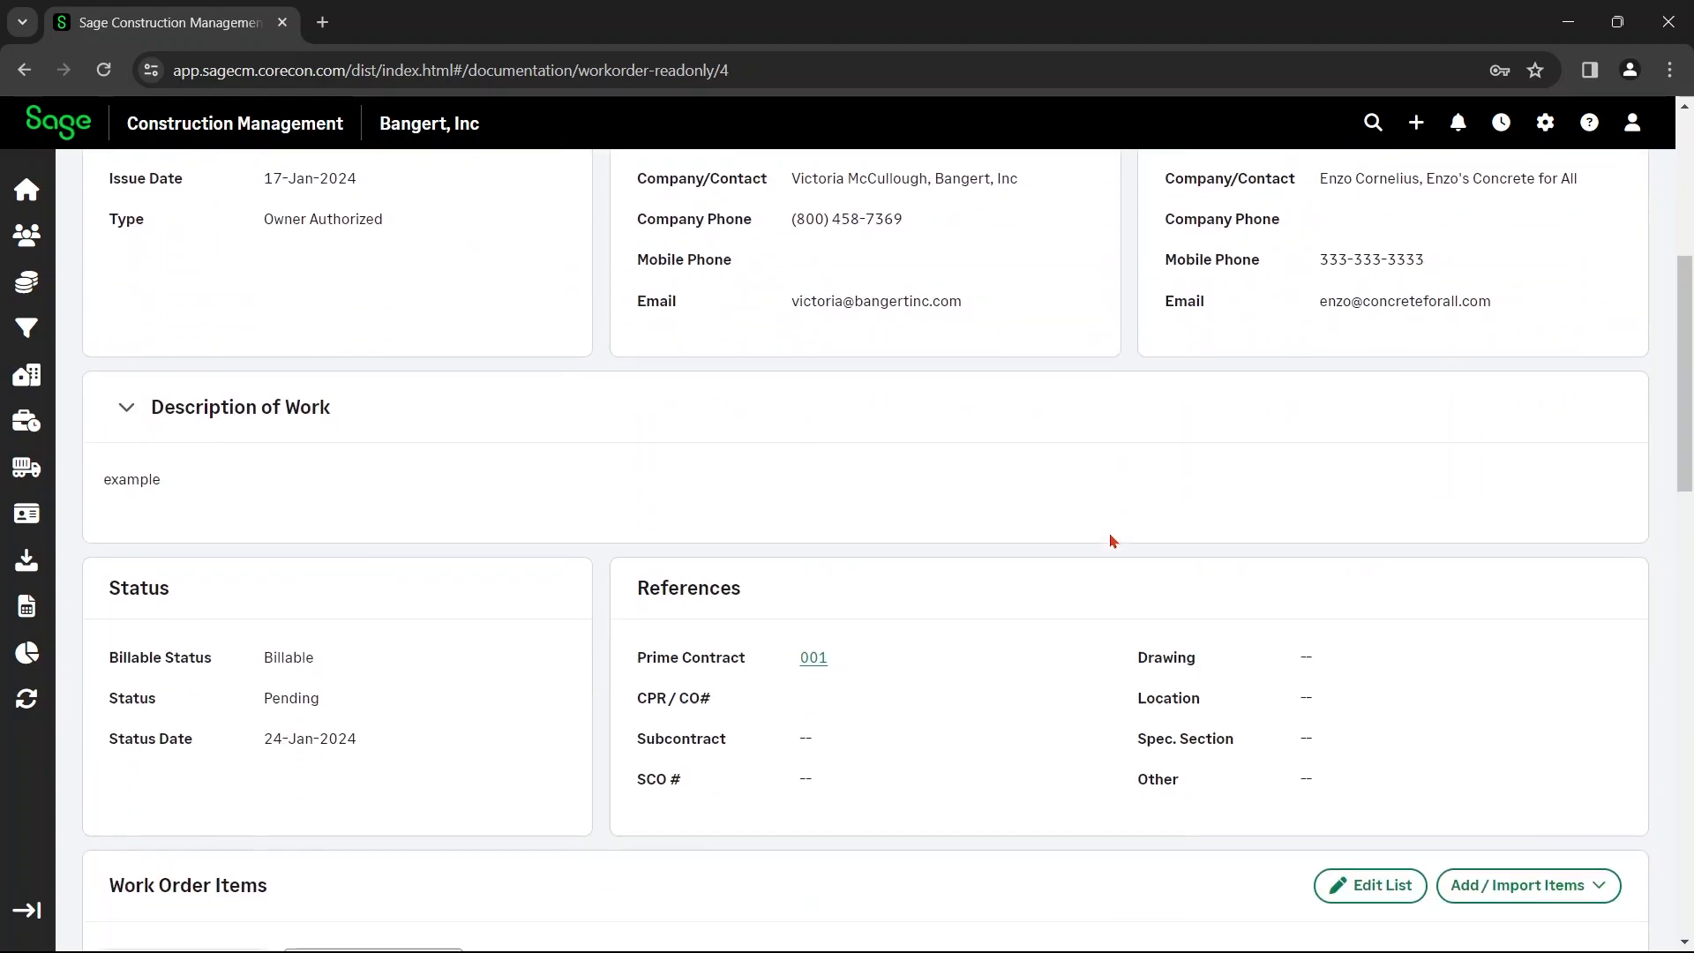
pyautogui.scroll(4, 1112, 541)
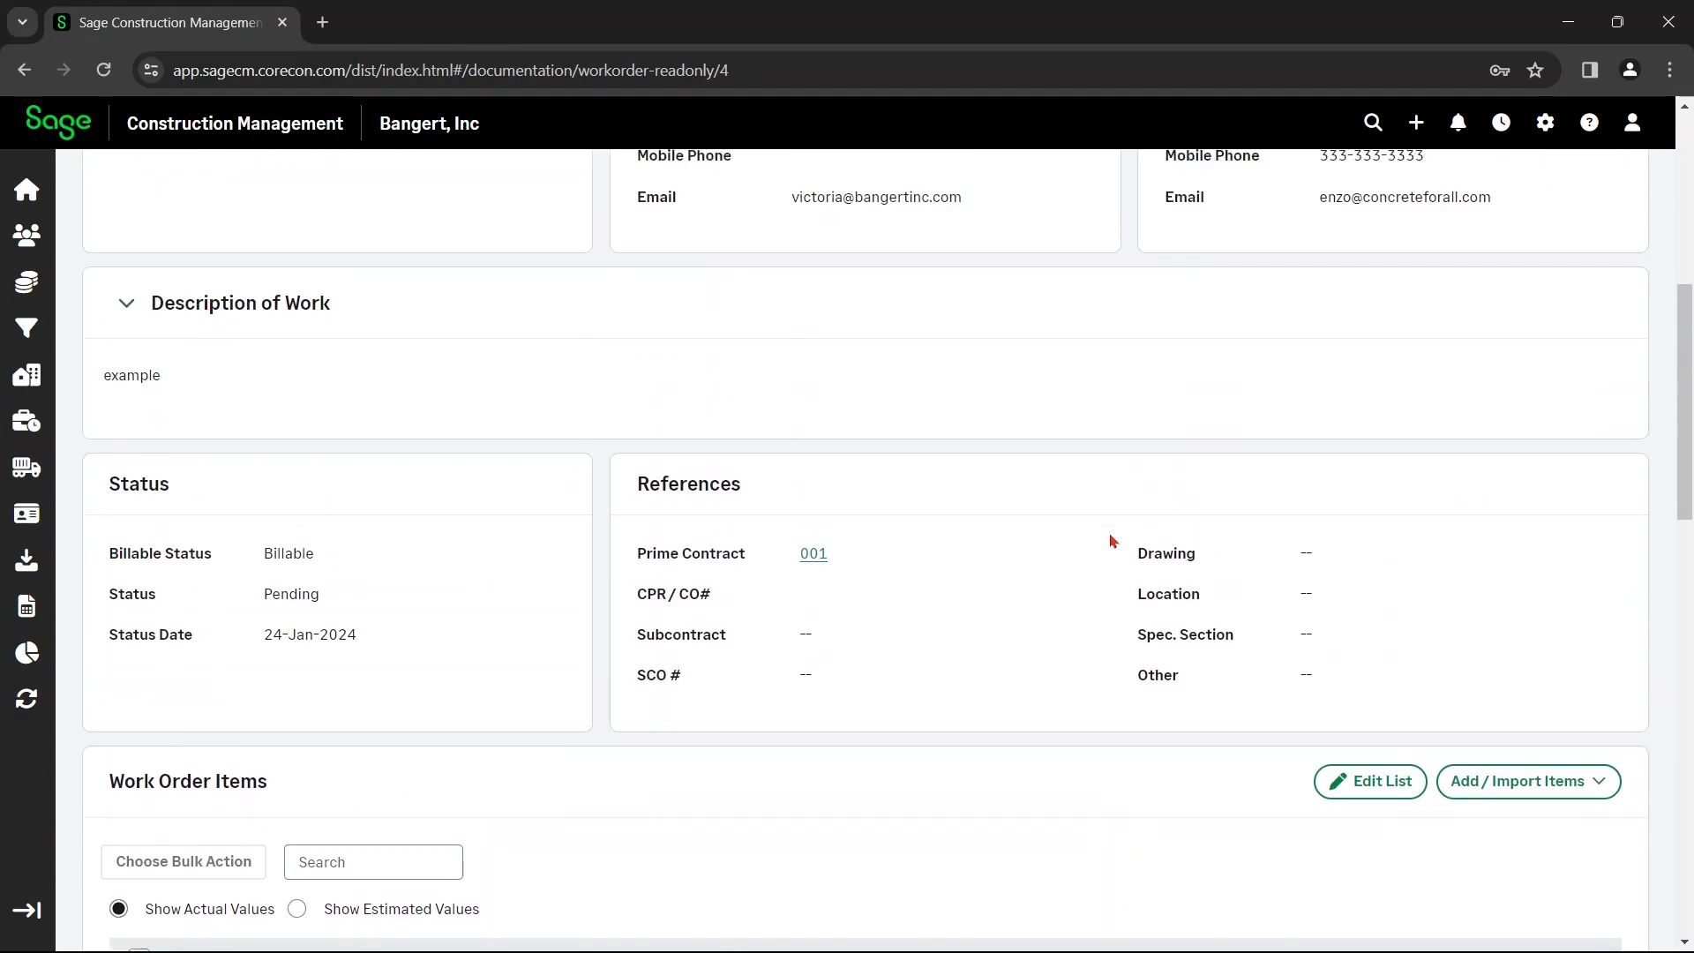